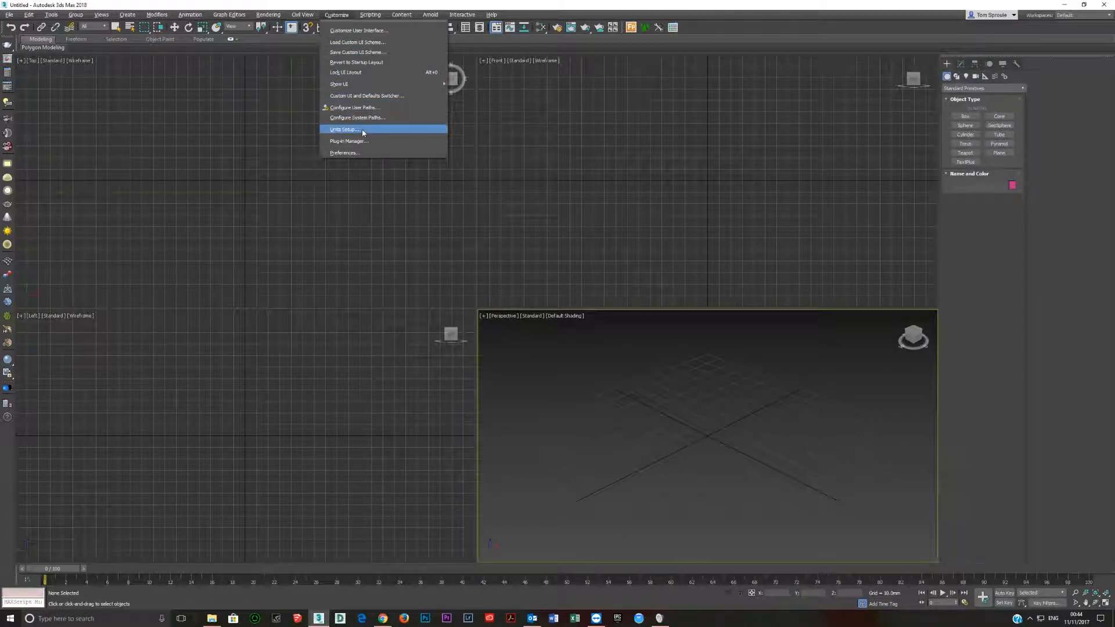
Confirm millimetres as both the metric display unit and the system unit scale.
left_click(364, 130)
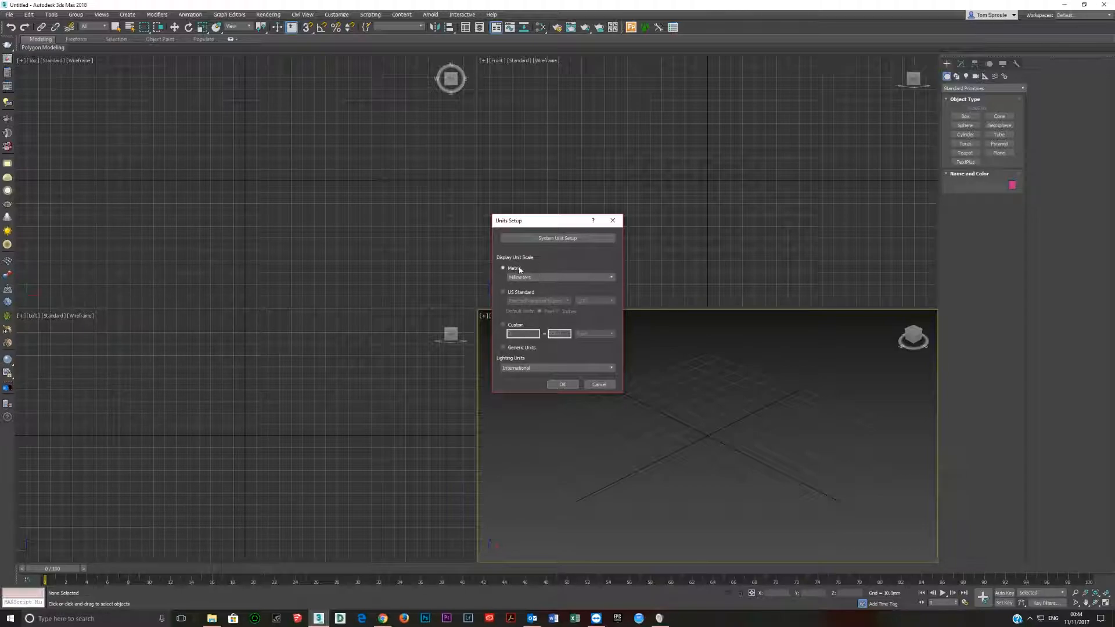
left_click(561, 240)
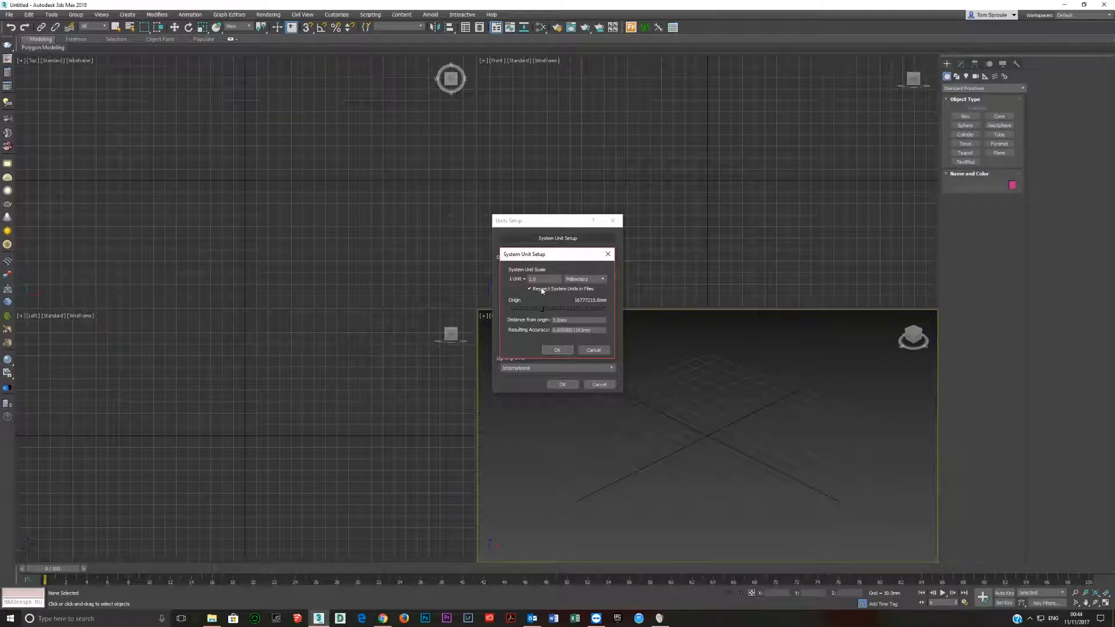
left_click(558, 350)
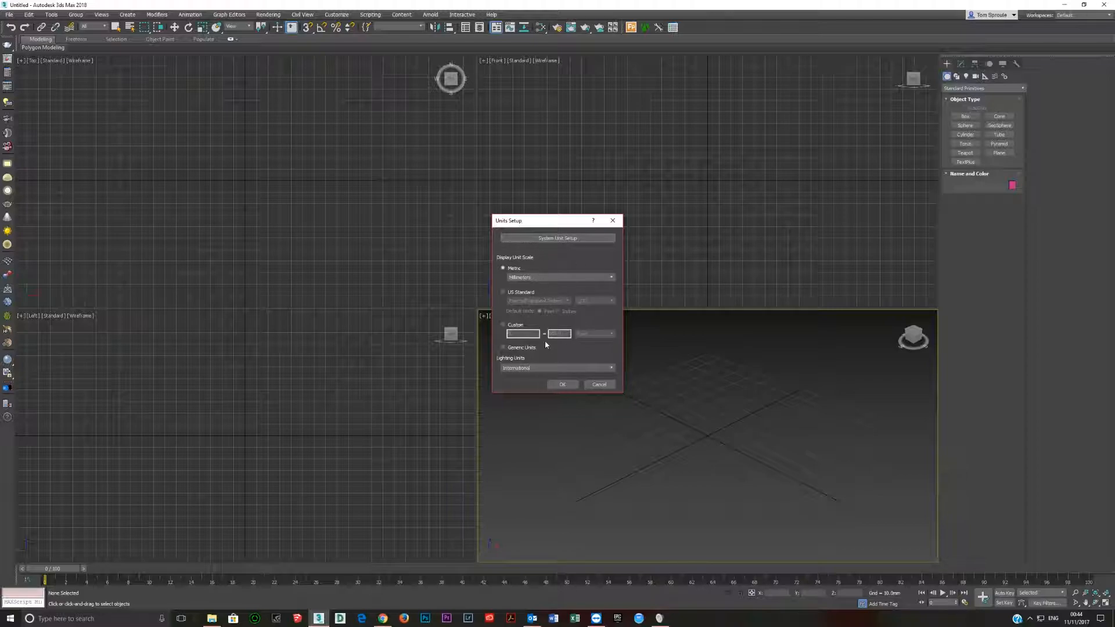
left_click(558, 383)
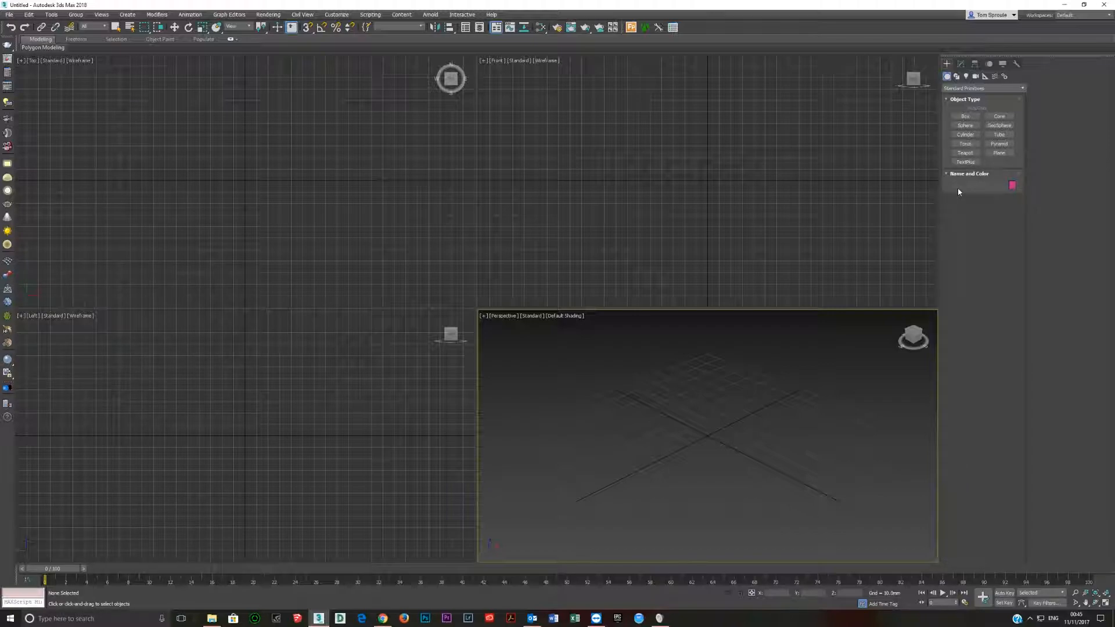
Create a standard plane in the Top viewport, about 157 mm long and 167 mm wide.
left_click(999, 153)
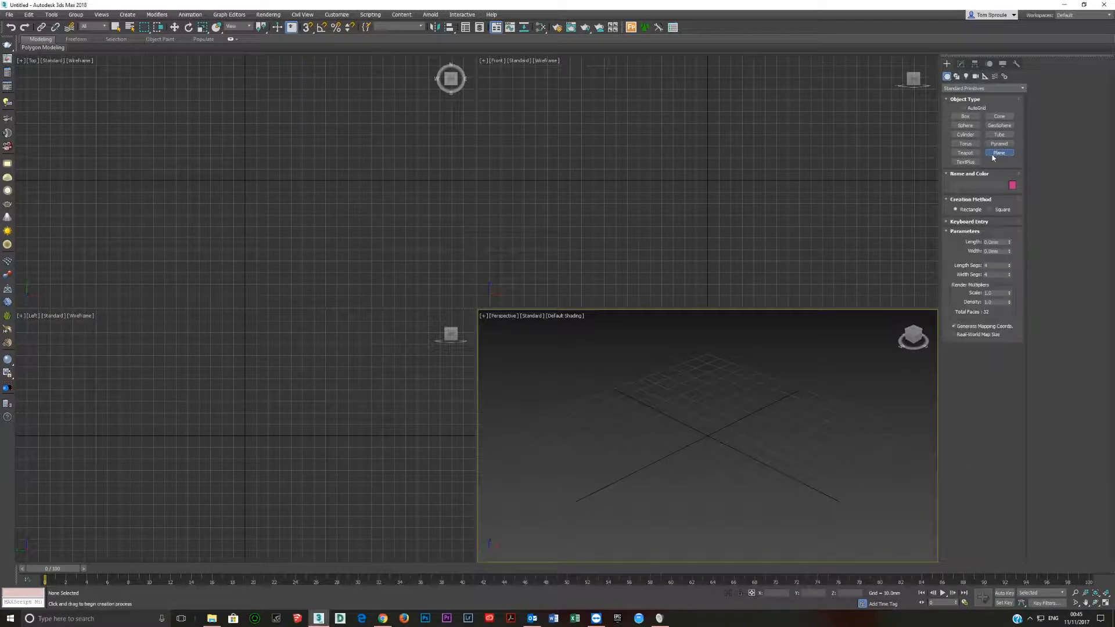
left_click_drag(152, 105, 343, 284)
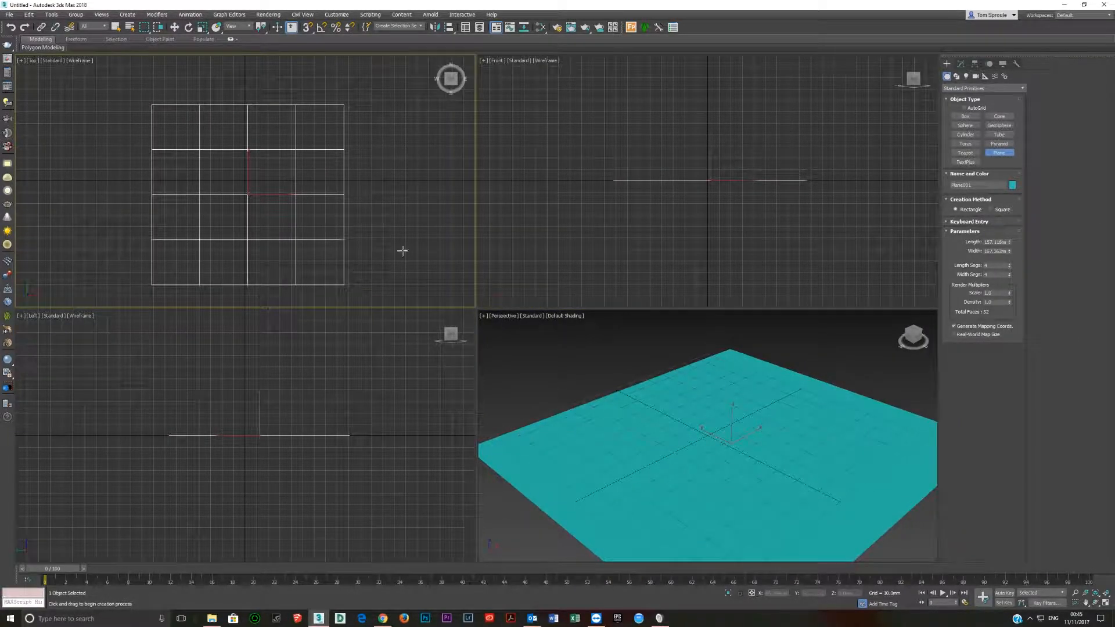
middle_click_drag(329, 169, 329, 154)
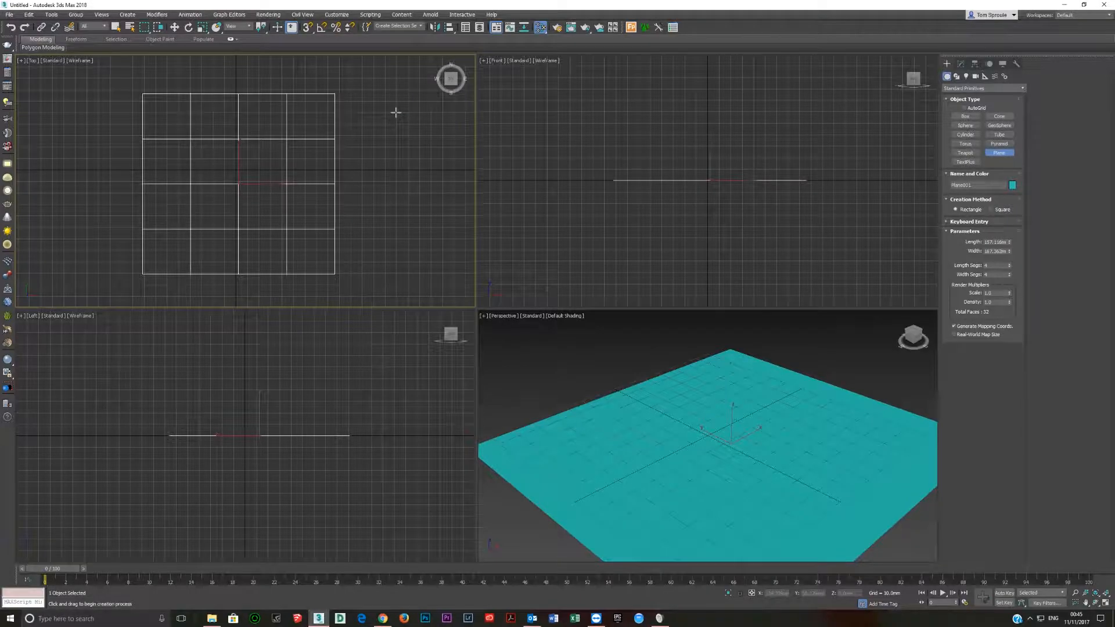
Open the Slate Material Editor and add a VRayMtl material node to the view.
key("m")
double_click(396, 280)
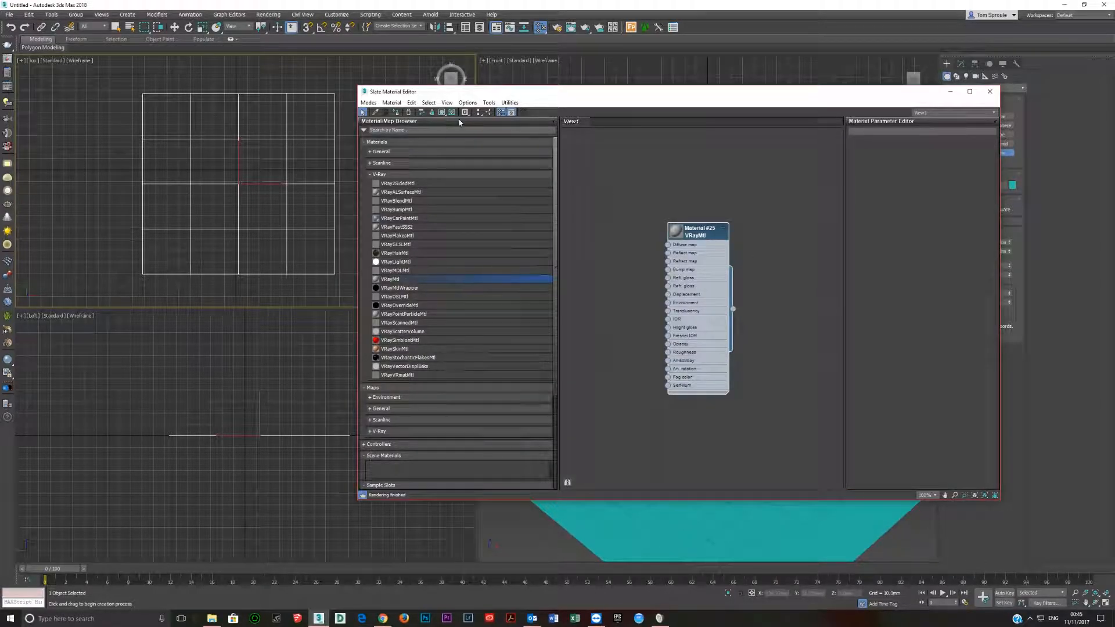
left_click_drag(716, 302, 743, 293)
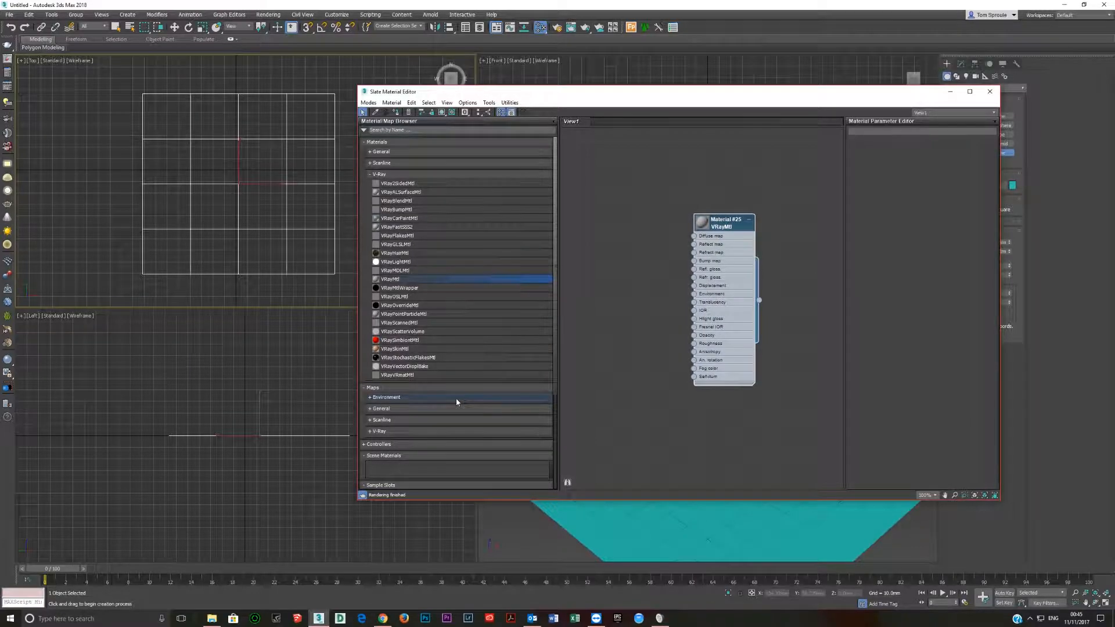
Switch to File Explorer, preview the table-and-wine-glass picture and connect it as a bitmap to the VRayMtl's Diffuse map.
key("alt+Tab")
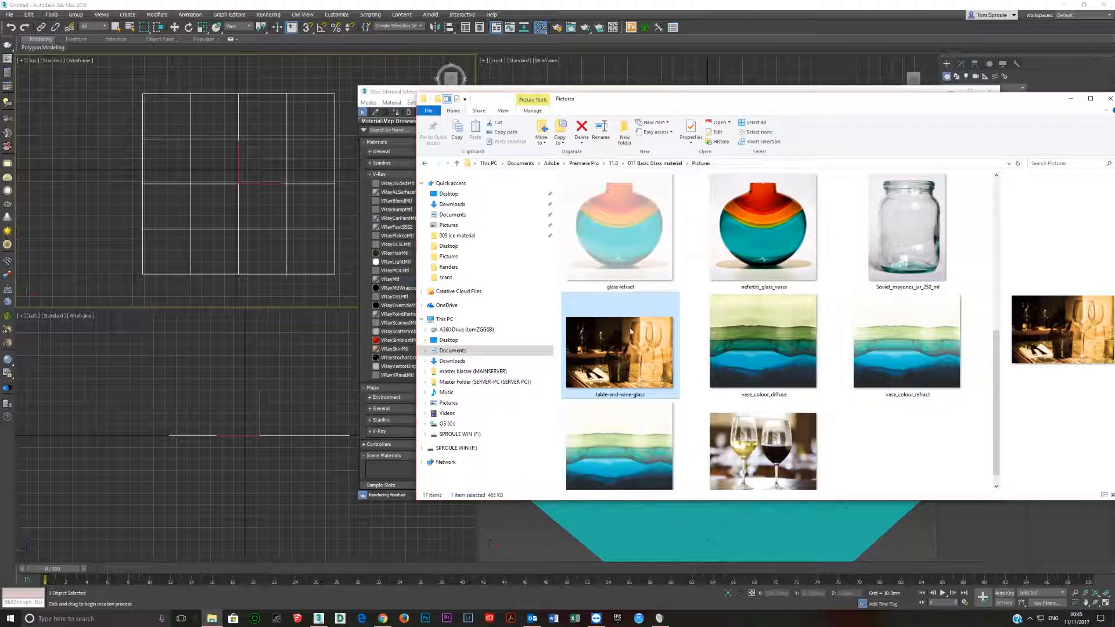
scroll(773, 341, "down", 10)
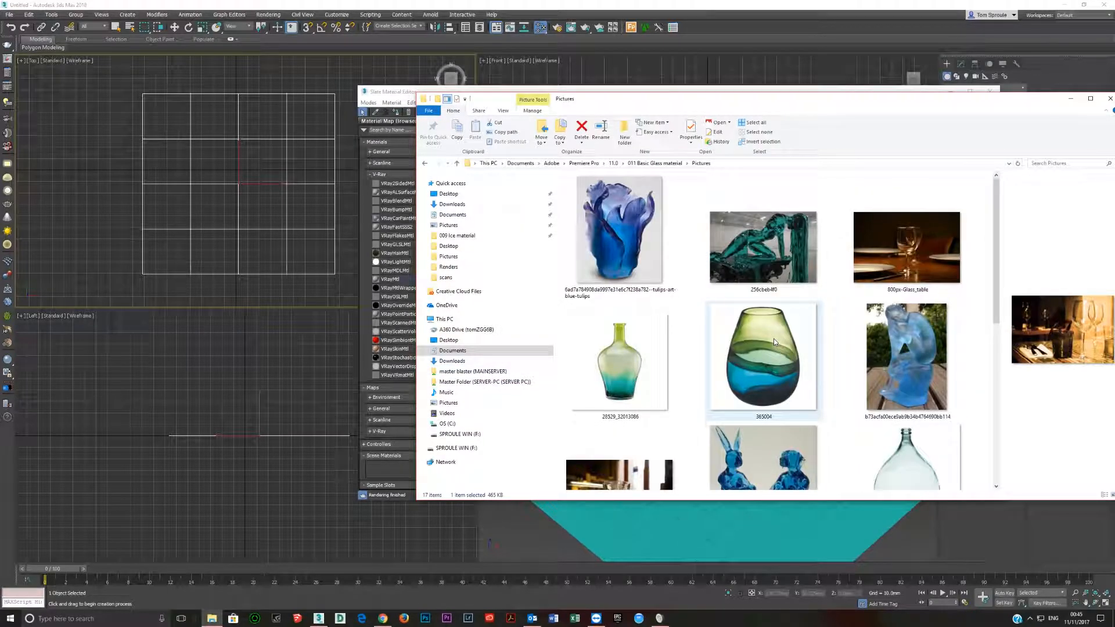
scroll(774, 341, "down", 4)
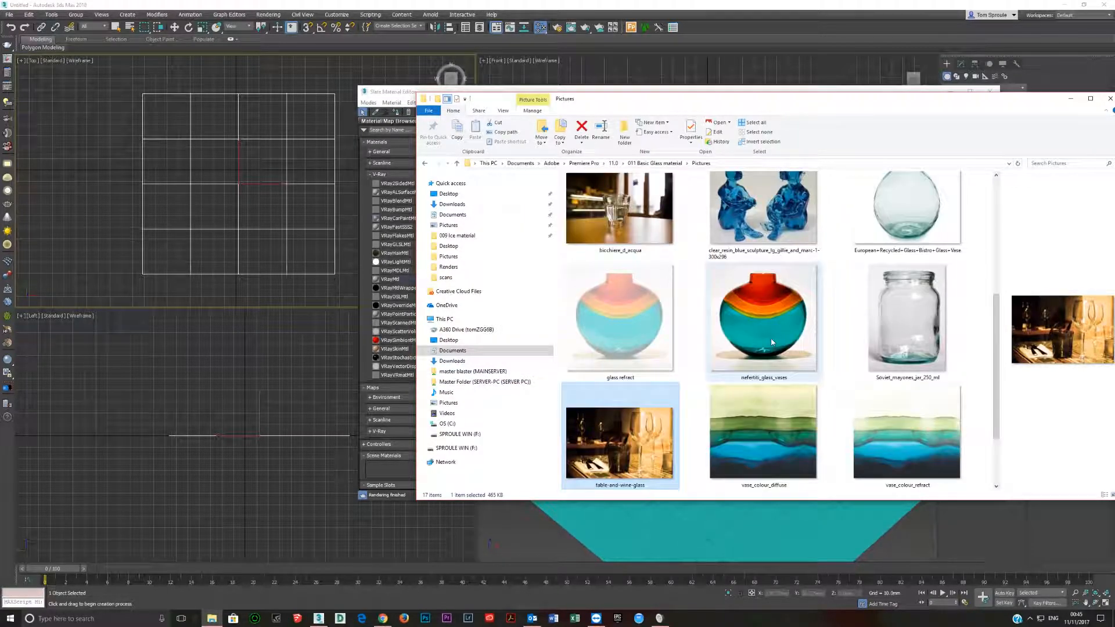
double_click(632, 436)
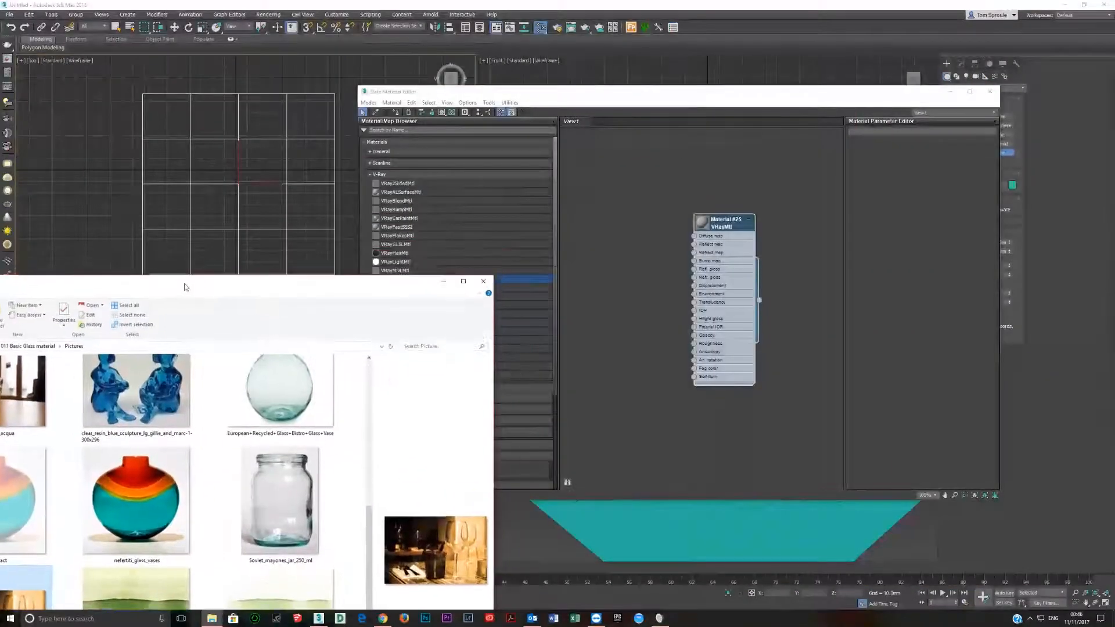
left_click_drag(185, 287, 361, 41)
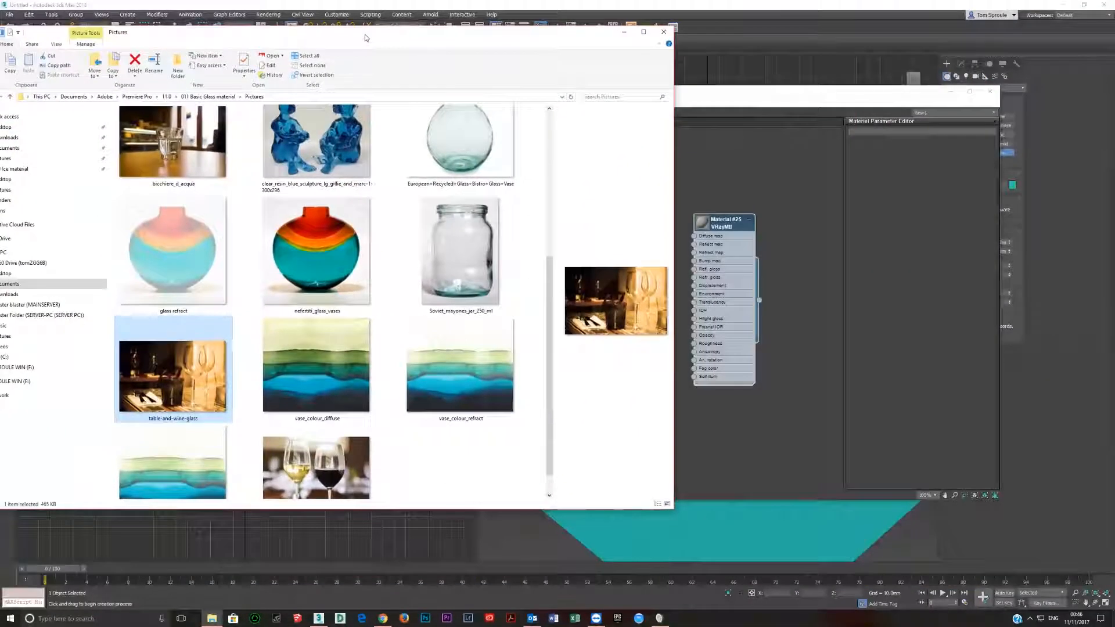
left_click_drag(758, 432, 694, 236)
left_click(760, 433)
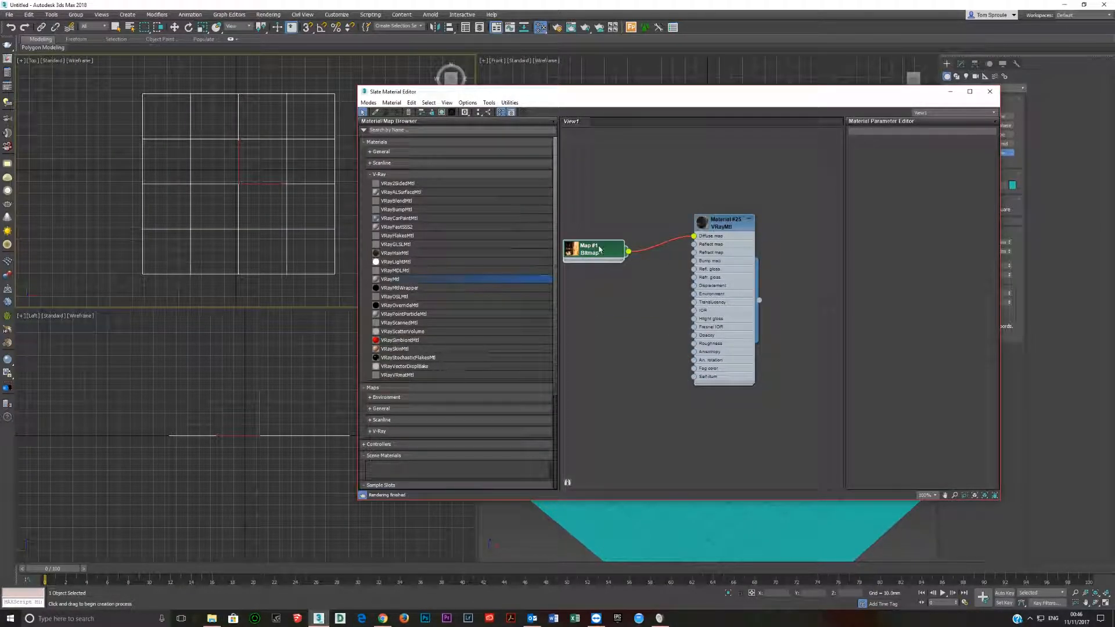
Tidy the node layout, show the VRayMtl shaded in the viewport and assign it to the selected plane.
key("l")
left_click(718, 265)
left_click(441, 112)
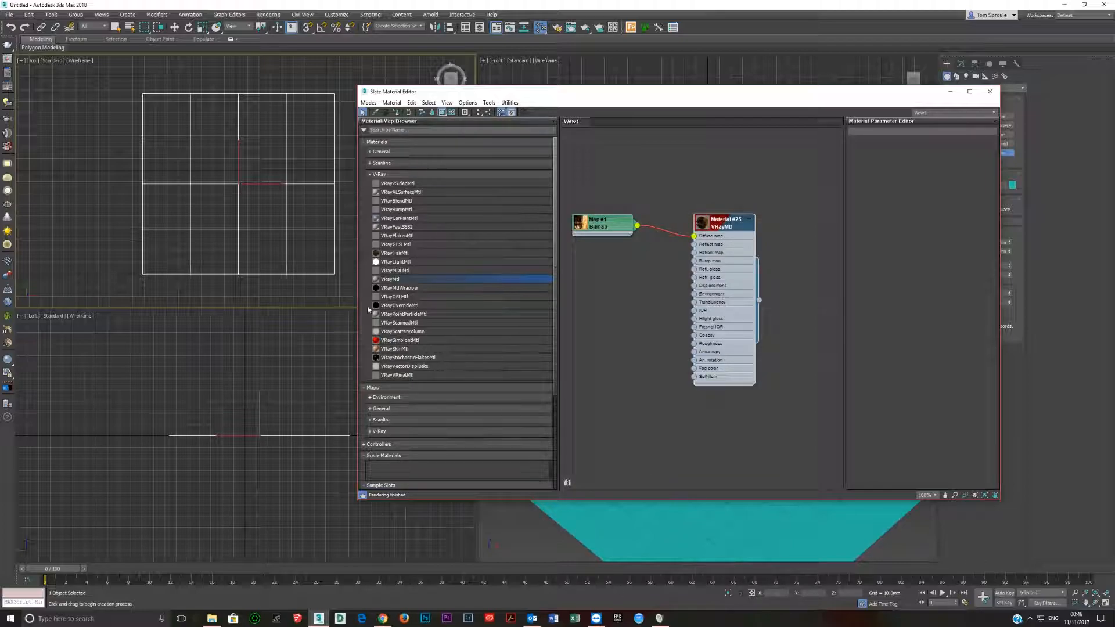
left_click(396, 112)
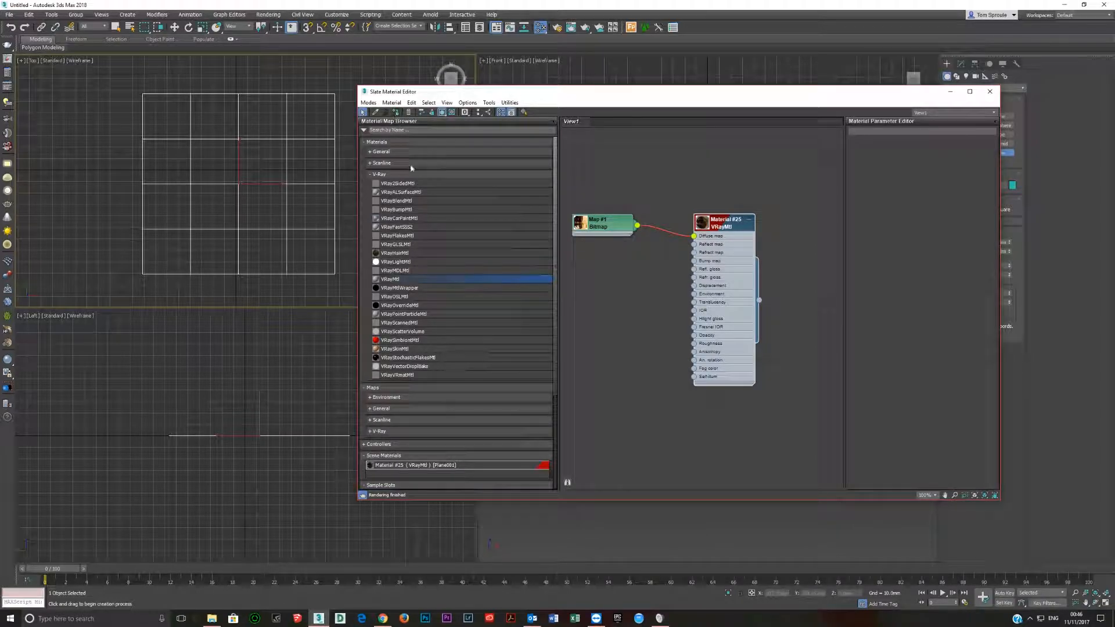
Move the material editor aside and set the Perspective viewport's shading to Facets.
left_click_drag(598, 94, 135, 252)
left_click_drag(456, 248, 378, 142)
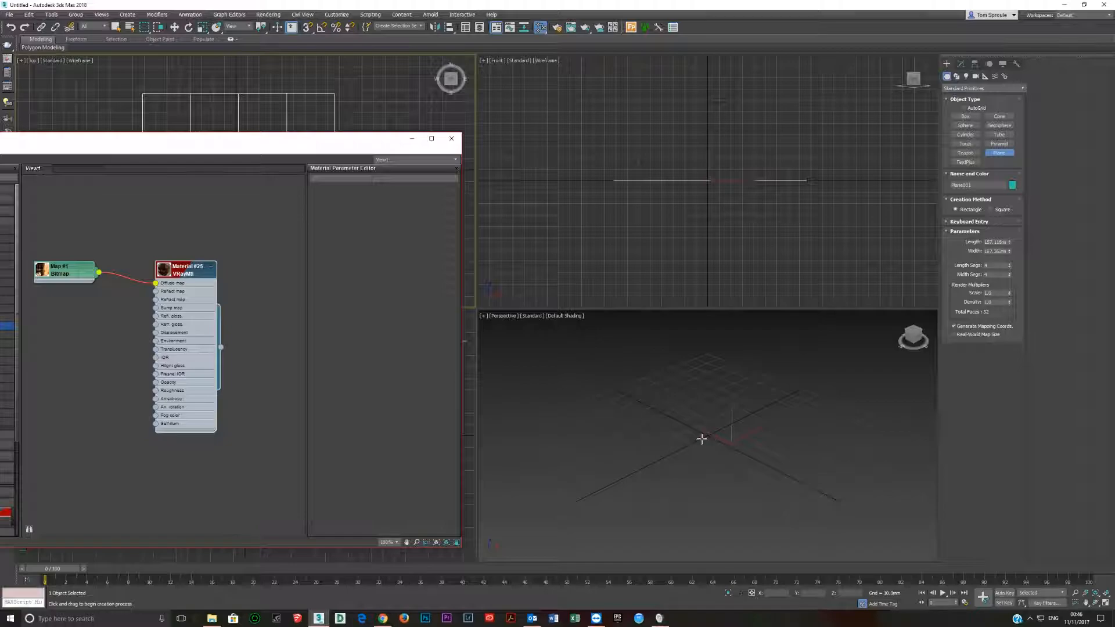
scroll(702, 439, "up", 3)
scroll(690, 442, "down", 5)
scroll(683, 434, "up", 5)
scroll(709, 436, "down", 3)
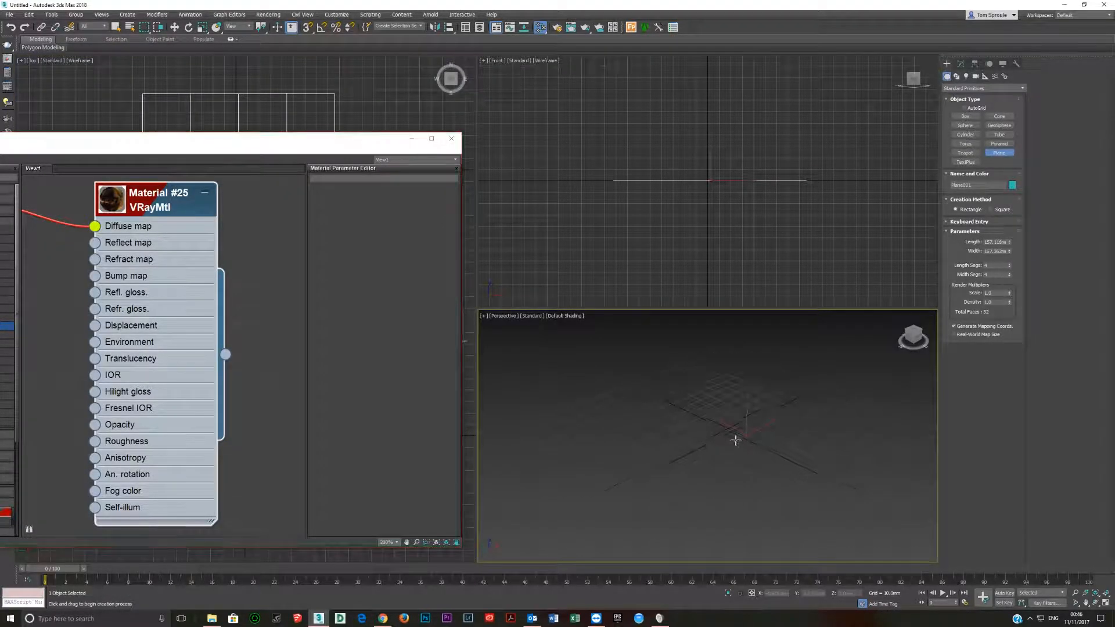
left_click(561, 319)
left_click(587, 336)
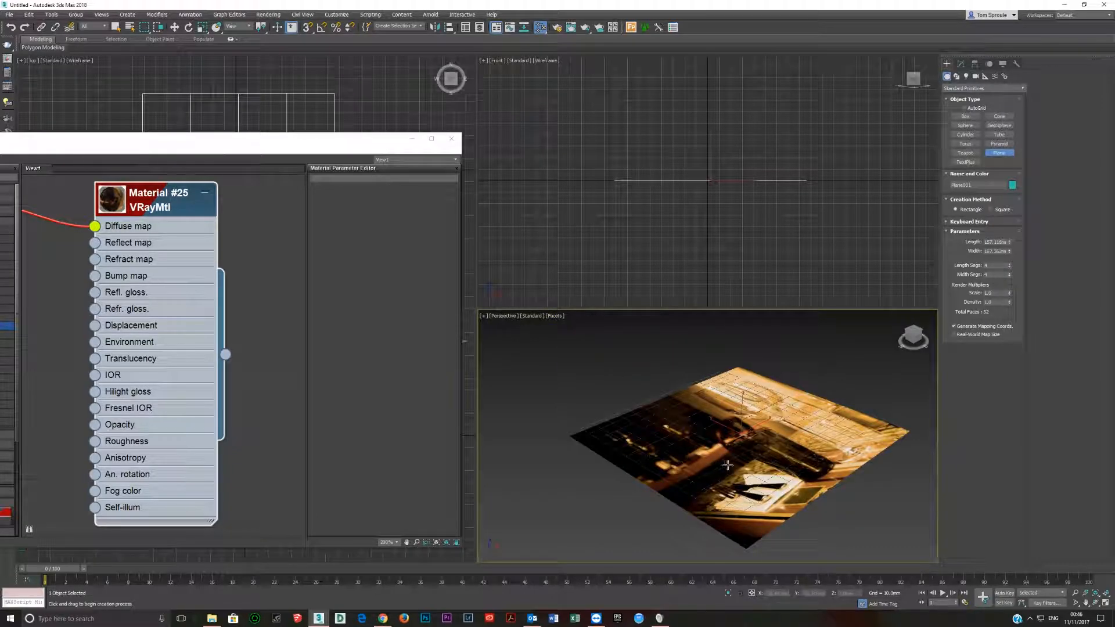
mouse_move(727, 466)
middle_mouse_down("alt")
mouse_move(677, 430)
mouse_move(720, 465)
middle_mouse_up("alt")
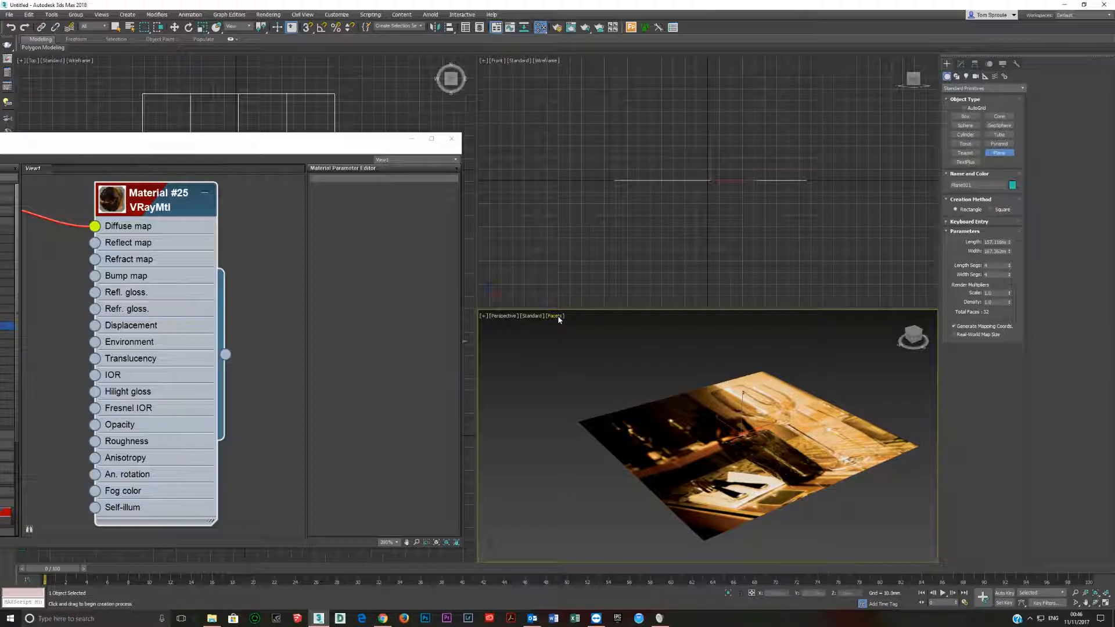
middle_click_drag(736, 480, 713, 486, "alt")
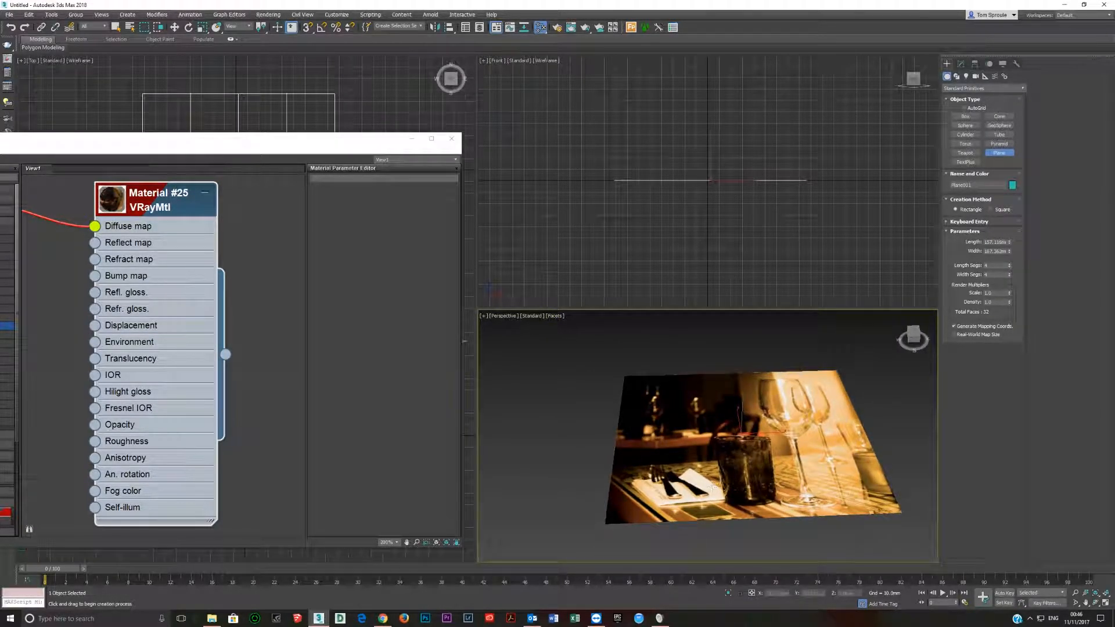
Compare Default Shading with Facets on the textured plane in the Perspective viewport.
left_click(555, 317)
left_click(588, 324)
left_click(570, 317)
left_click(592, 333)
Check the table-and-wine-glass picture in File Explorer, and close the Slate Material Editor.
mouse_move(308, 142)
left_mouse_down()
mouse_move(741, 190)
mouse_move(610, 113)
left_mouse_up()
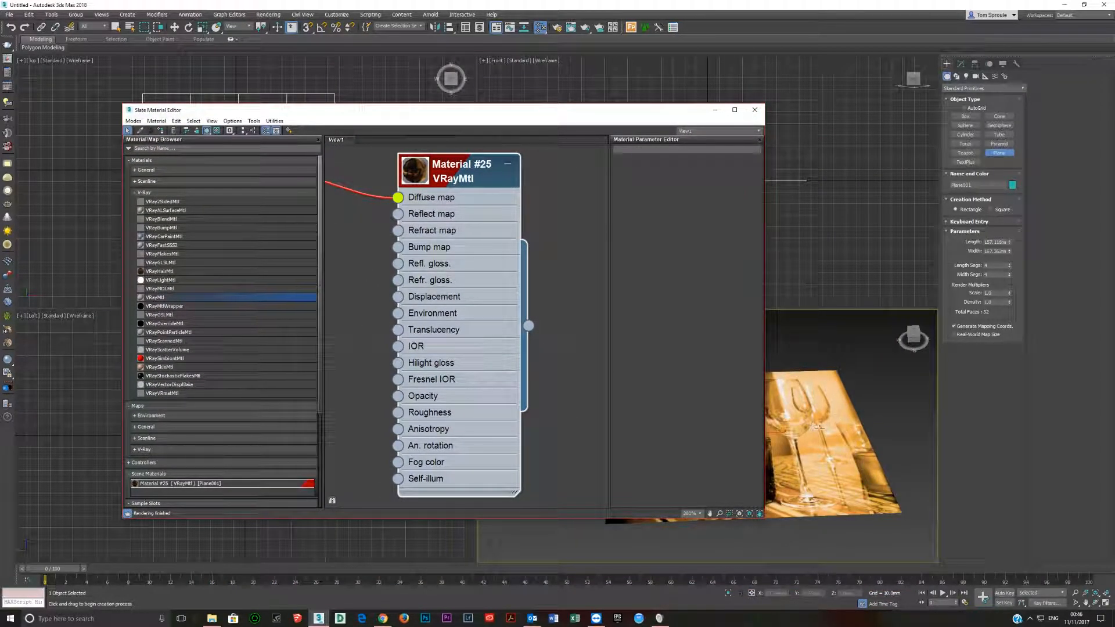
left_click_drag(561, 120, 657, 134)
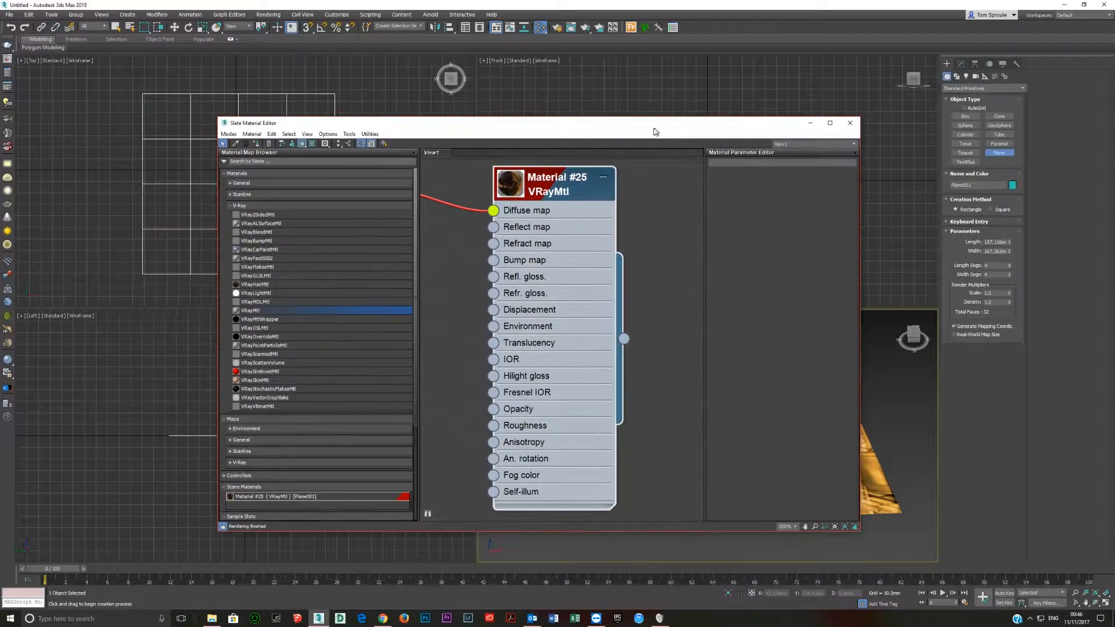
left_click(212, 619)
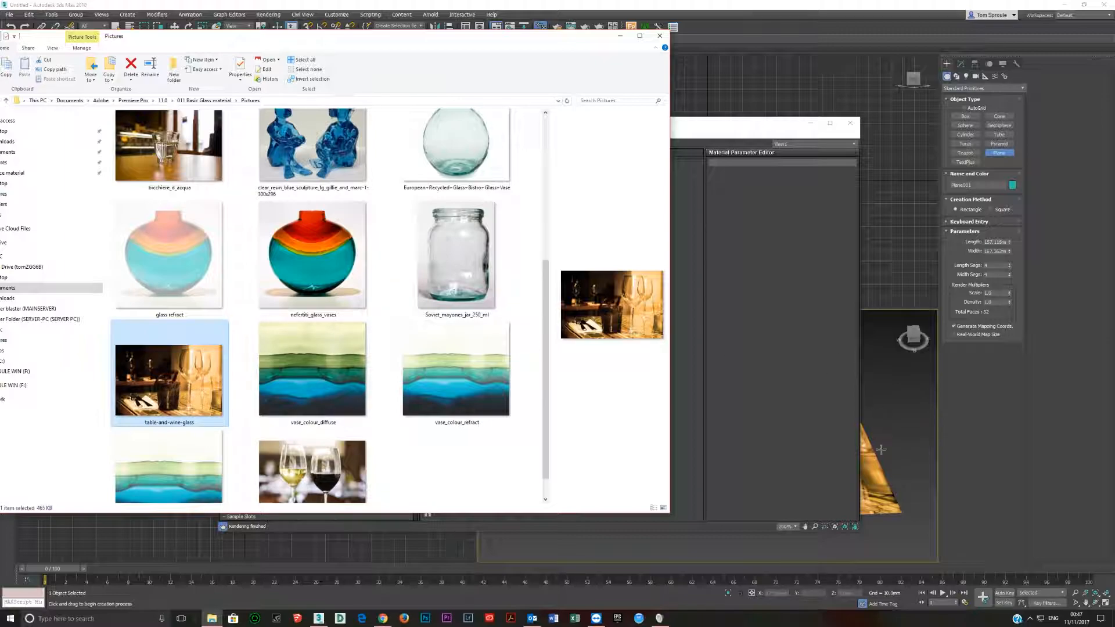
left_click(874, 474)
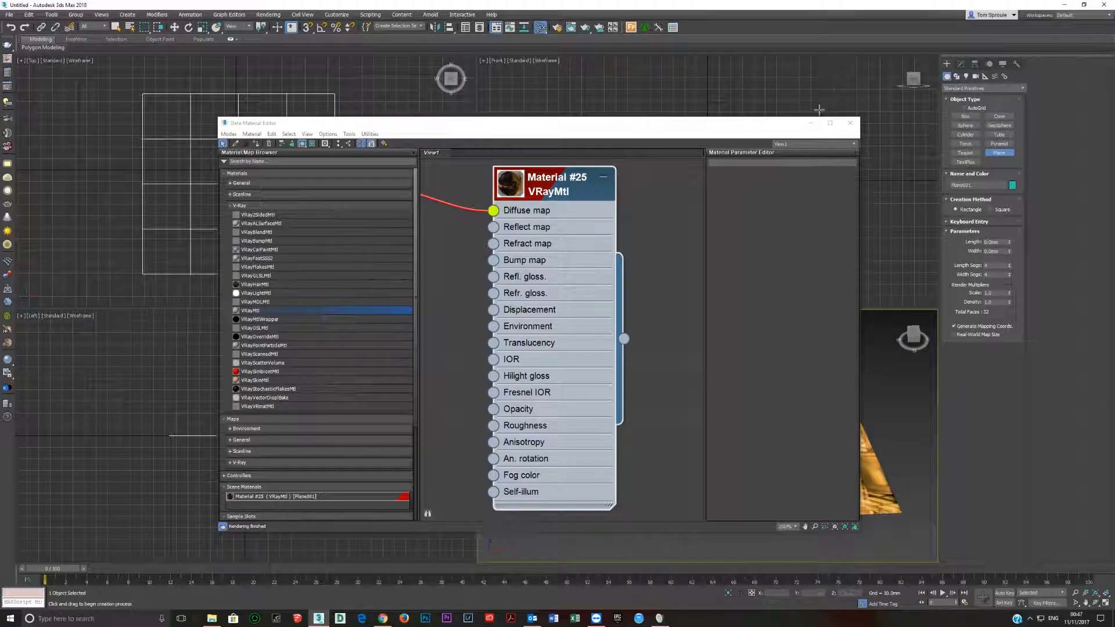
left_click(850, 124)
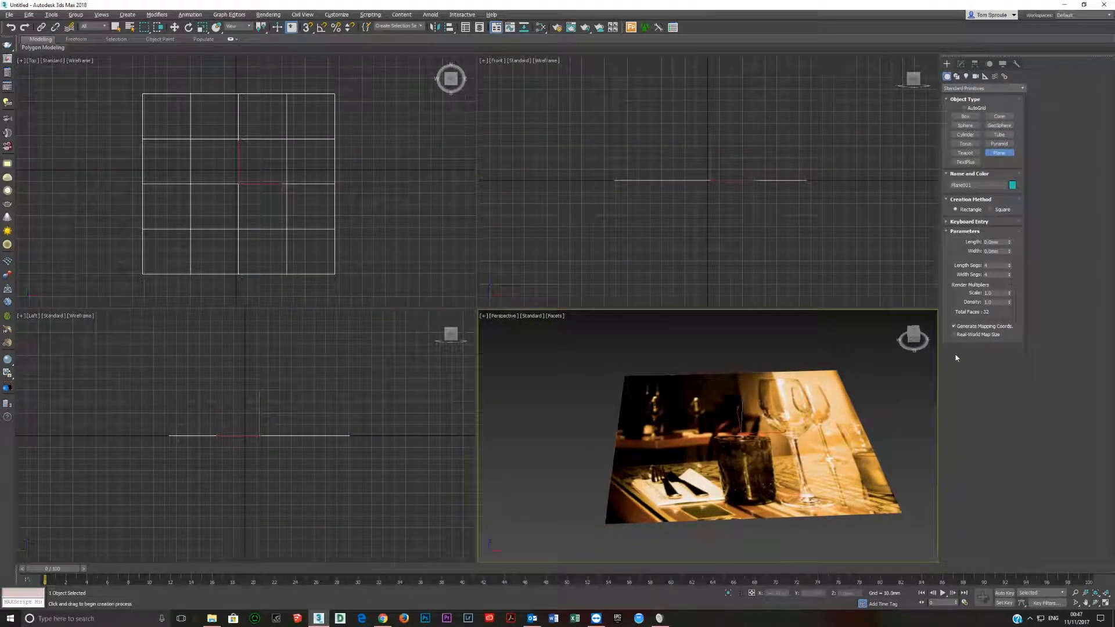
Set the plane's width to 1920 mm and its length to 1072 mm.
left_click(962, 65)
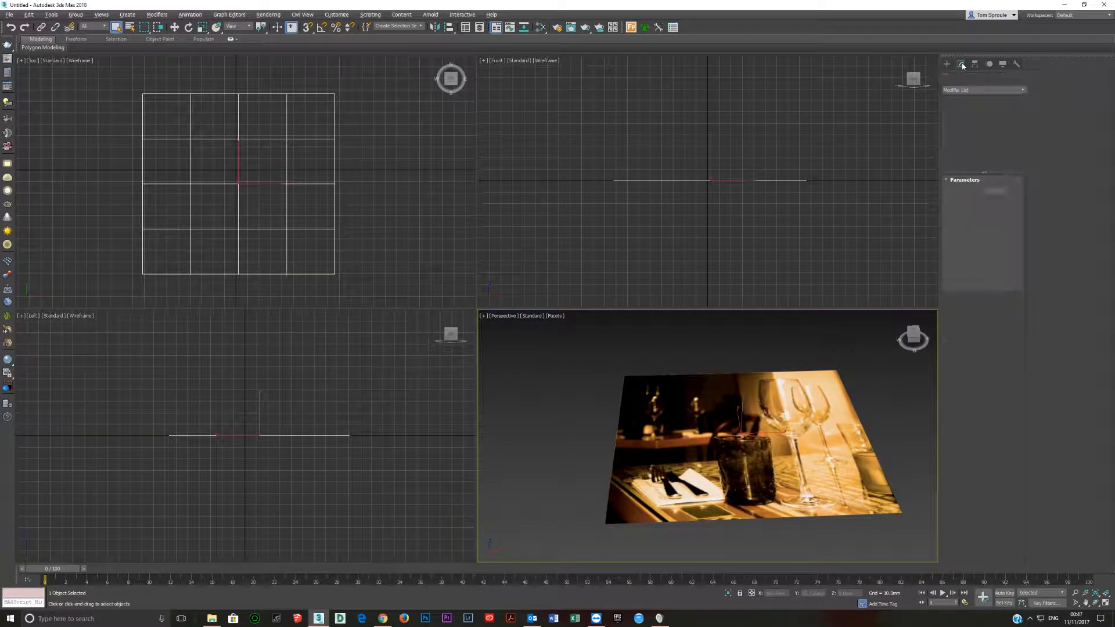
double_click(996, 200)
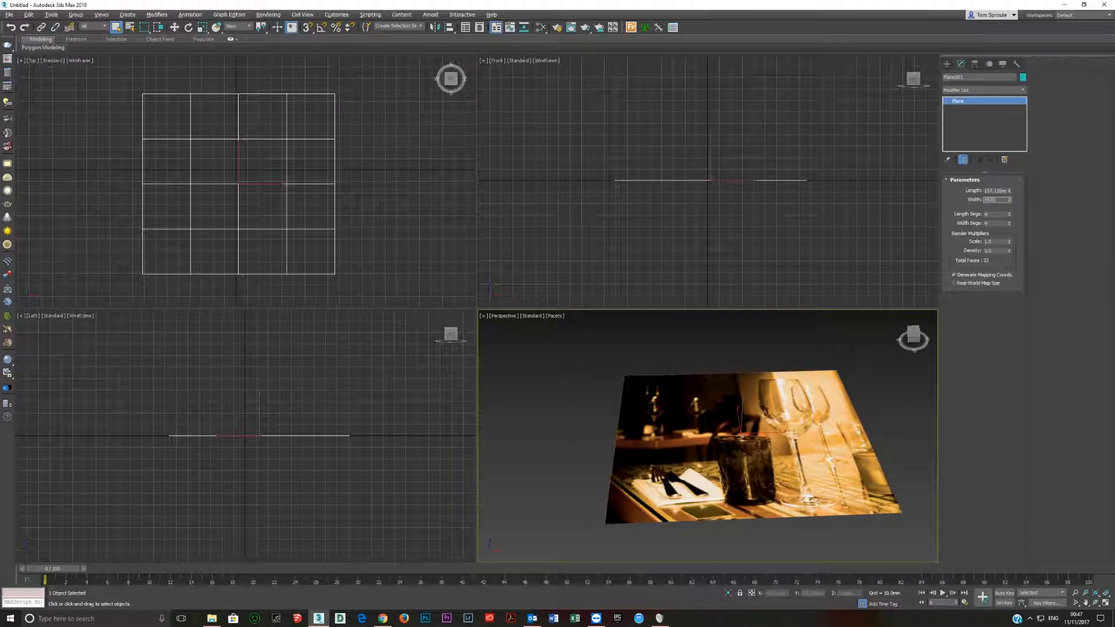
key("Tab")
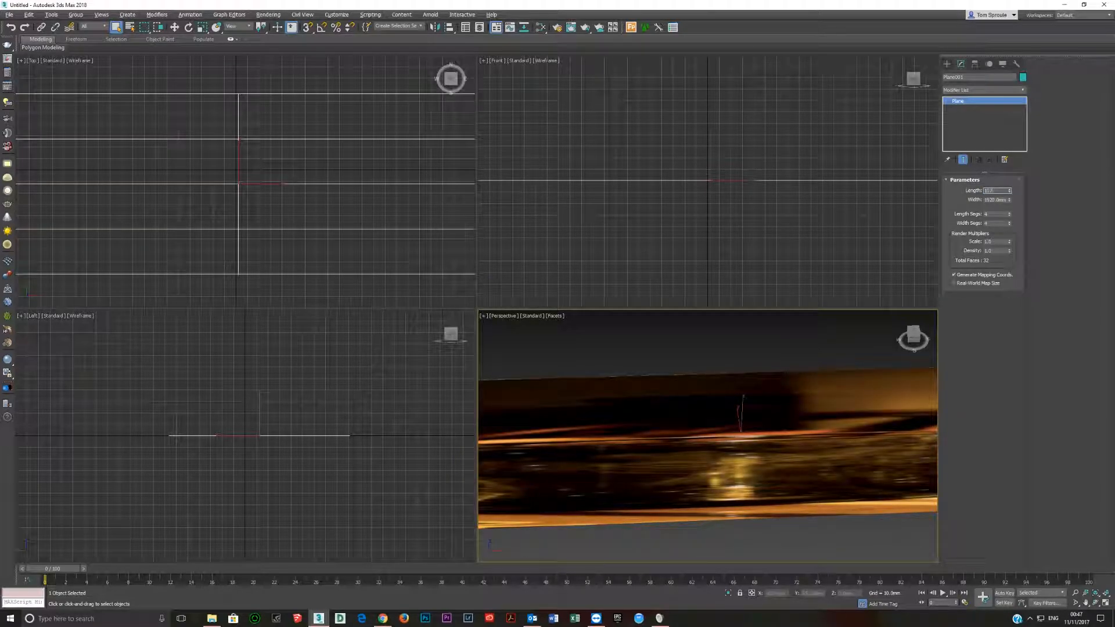
key("Return")
Frame the plane in the Top viewport and switch that viewport's shading to Facets.
right_click(212, 211)
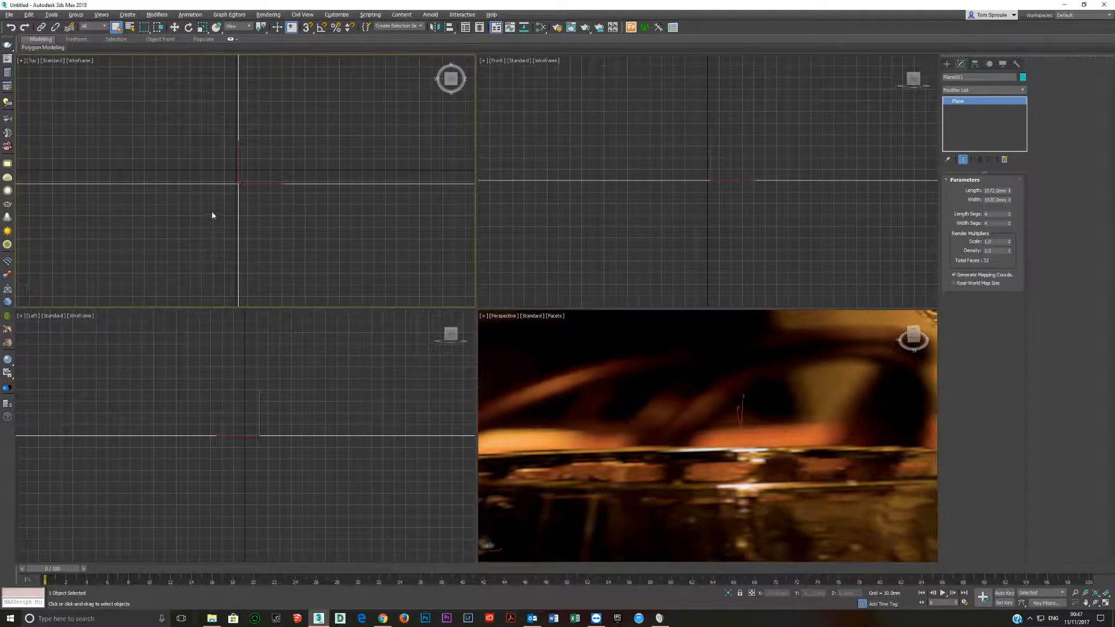
key("z")
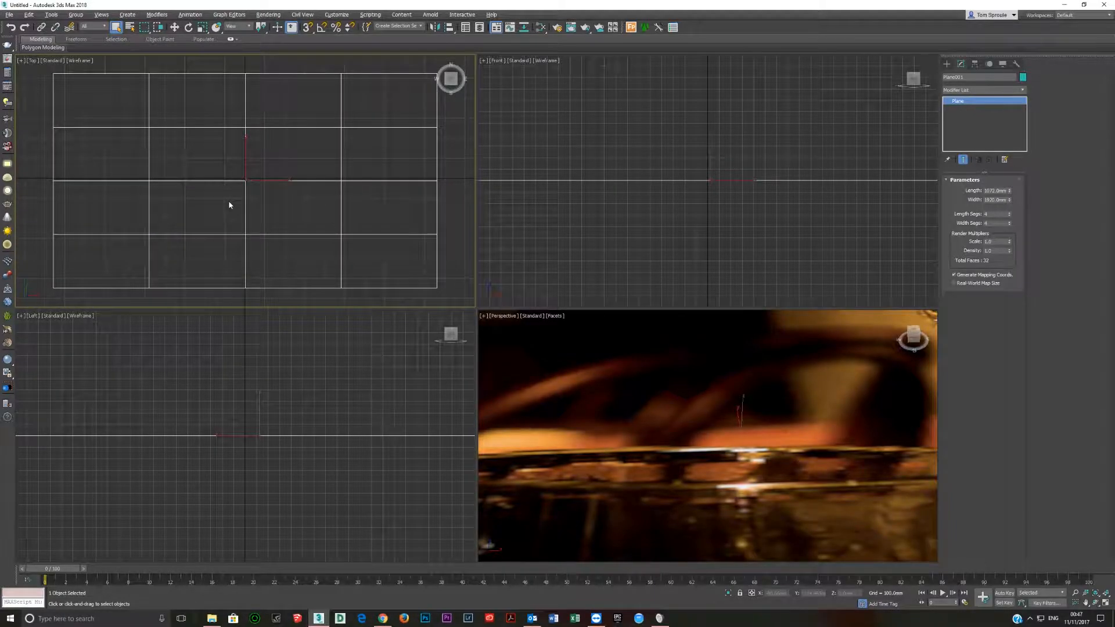
key("F3")
left_click(96, 68)
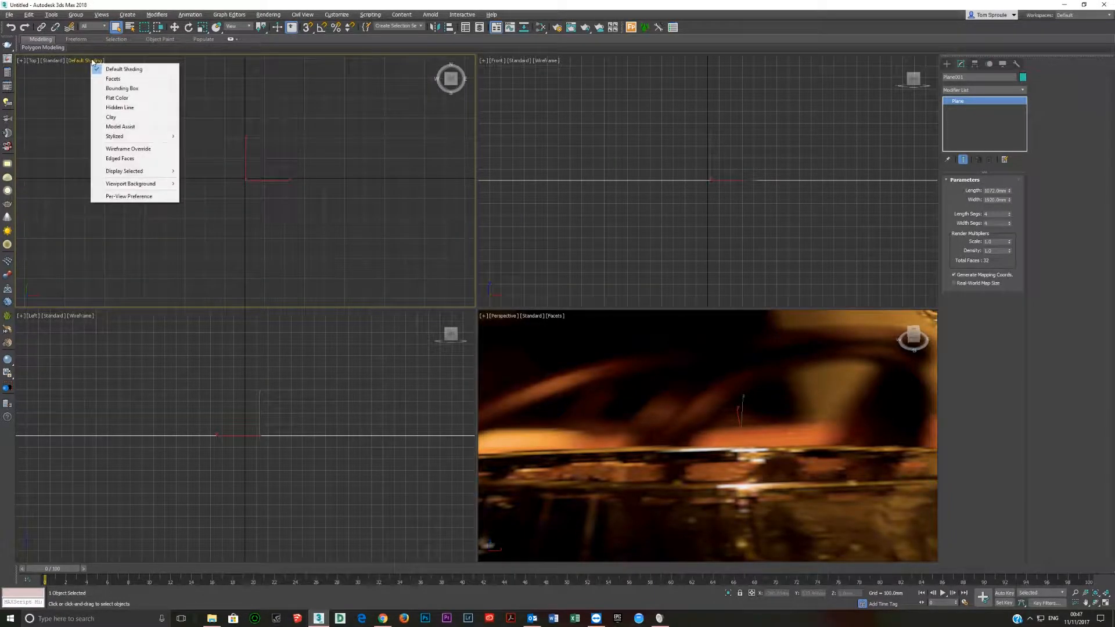
left_click(110, 80)
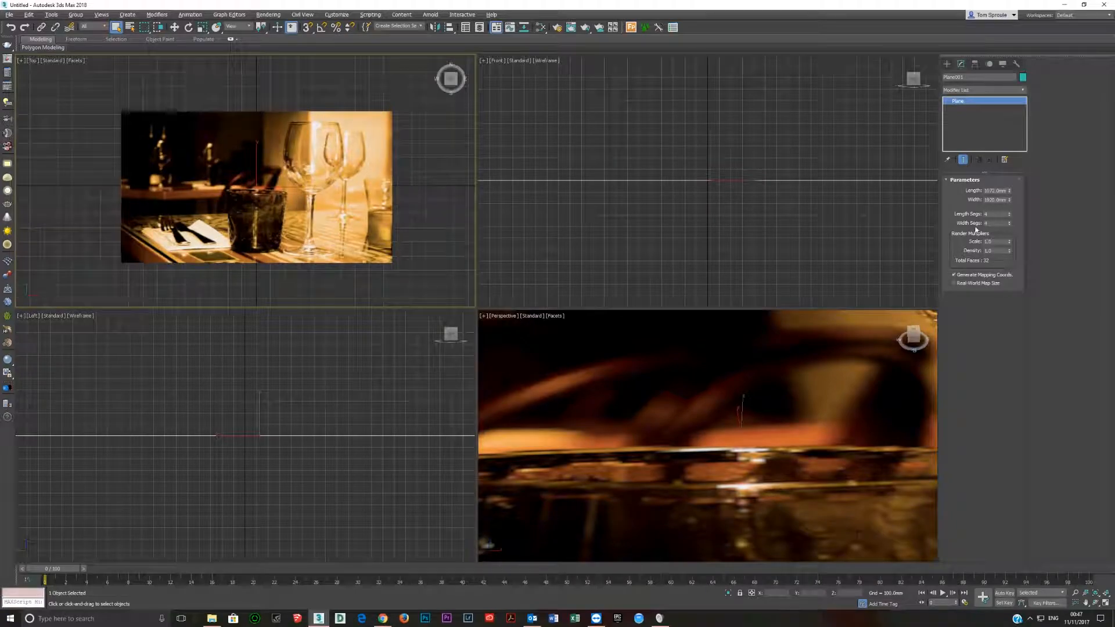
Set the plane's length to 1272 mm.
type("1272")
key("Return")
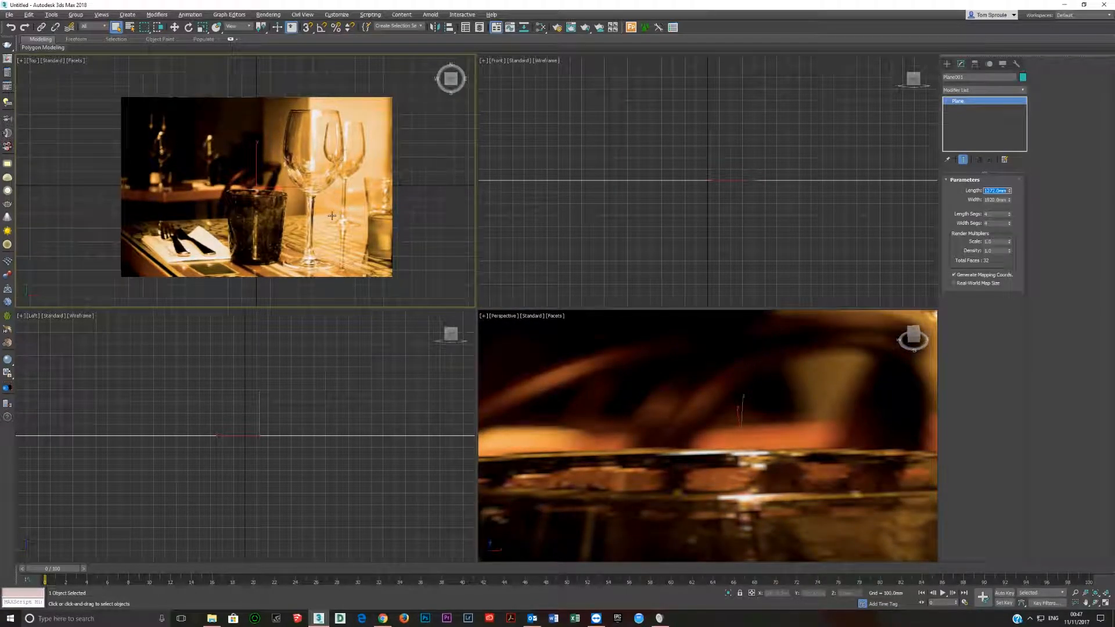
middle_click_drag(280, 194, 201, 185)
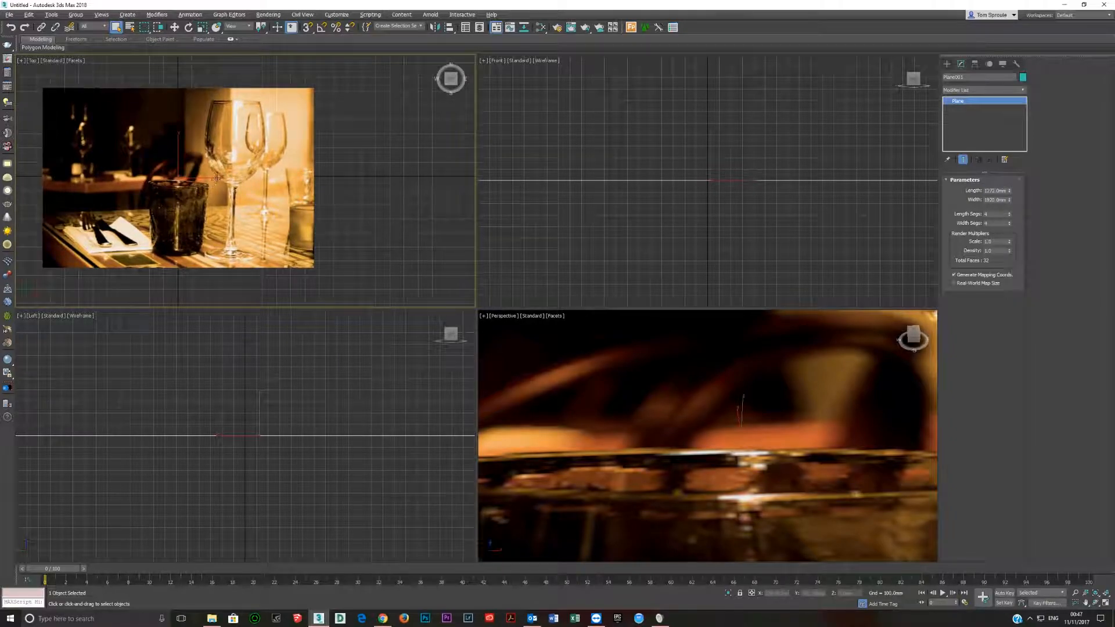
key("ctrl+z")
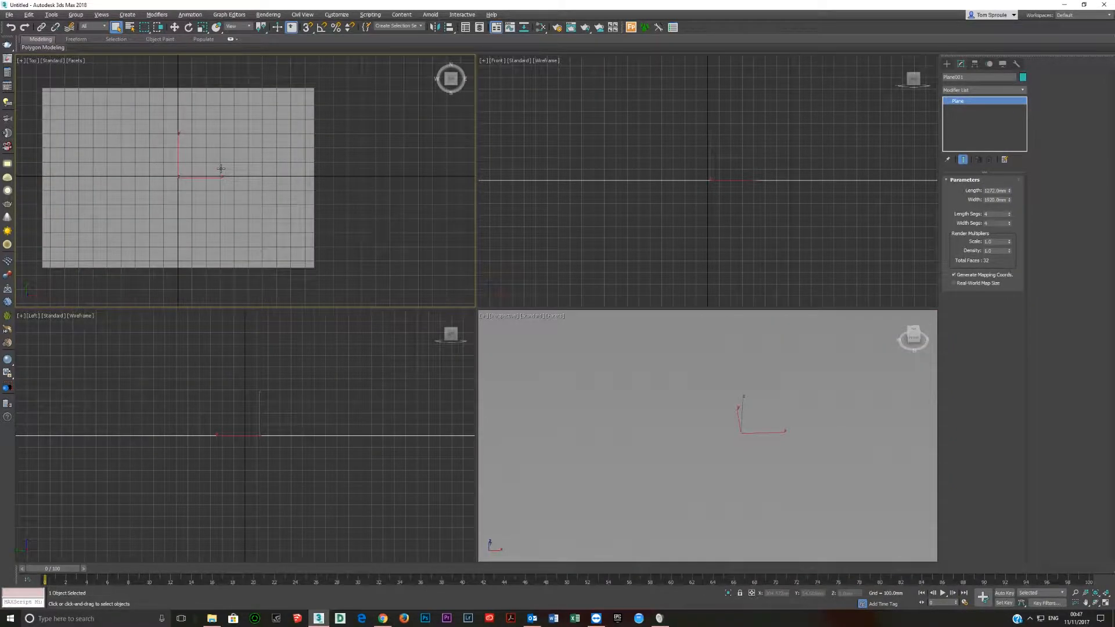
key("ctrl+y")
middle_click_drag(241, 184, 293, 171)
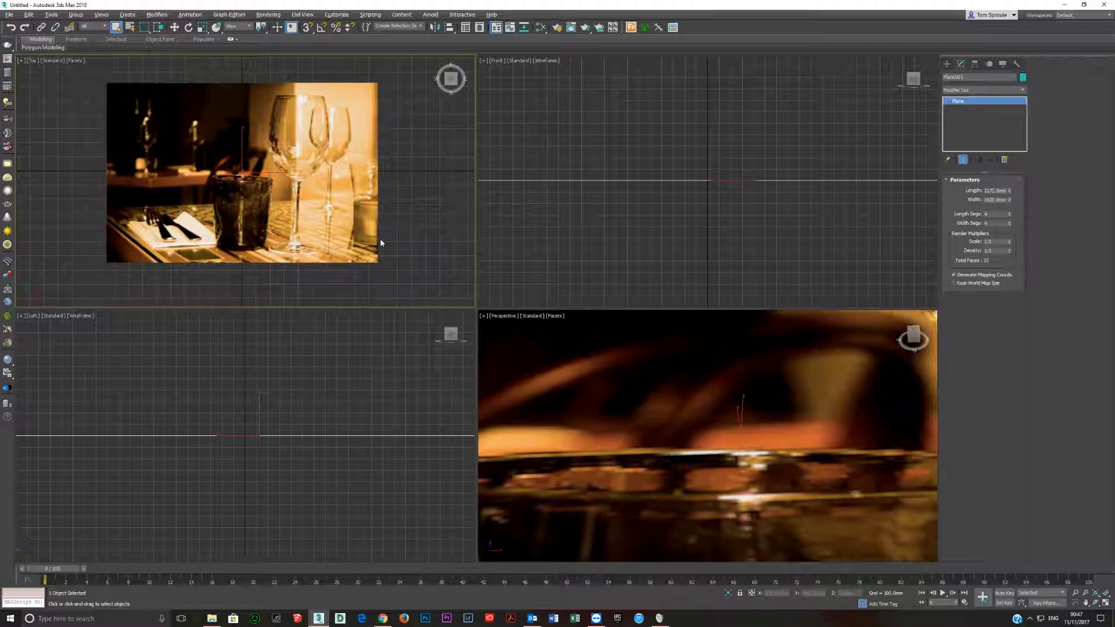
Move the picture plane down below the grid, then return the viewport to the Top view.
key("w")
middle_click_drag(283, 212, 241, 151, "alt")
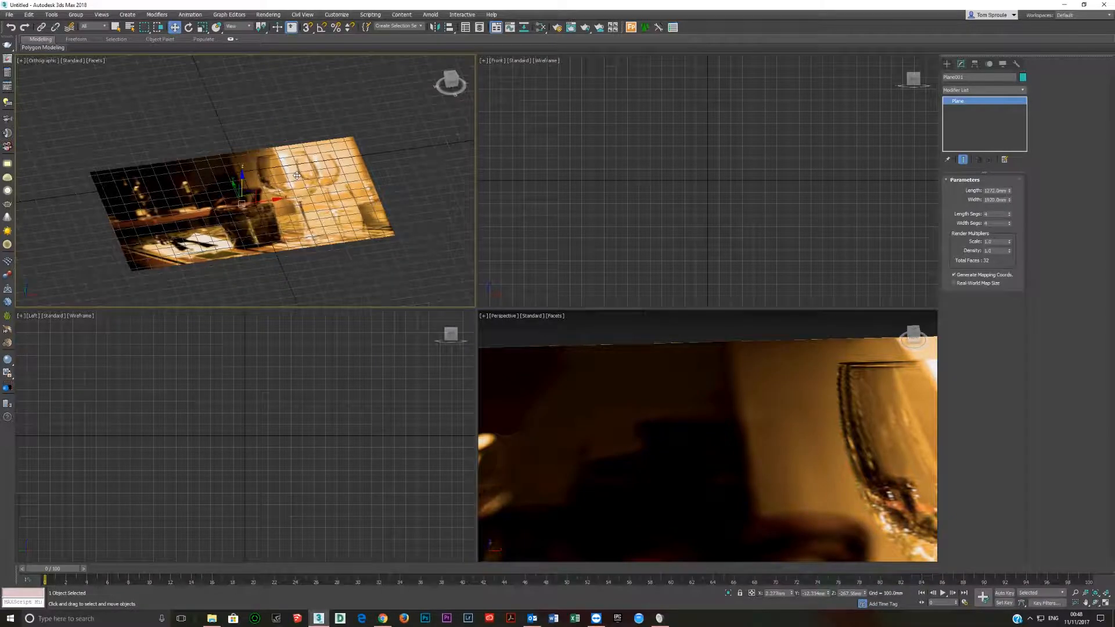
key("t")
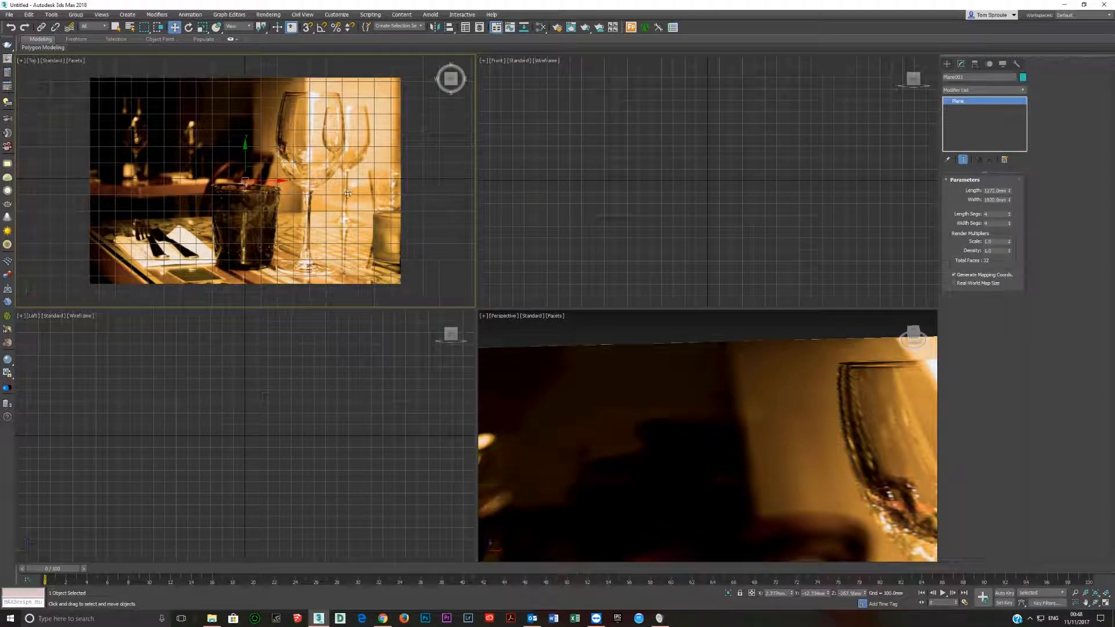
scroll(283, 174, "up", 2)
scroll(284, 175, "down", 4)
scroll(285, 176, "up", 2)
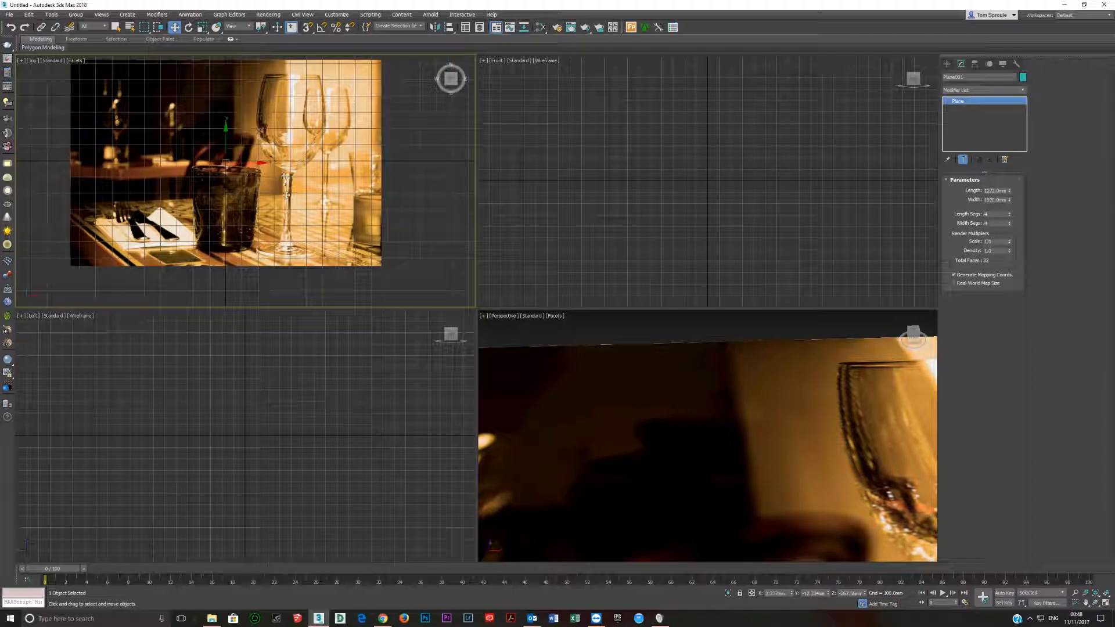
Rotate the picture plane about 3 degrees in the Top viewport to straighten the wine glass.
key("e")
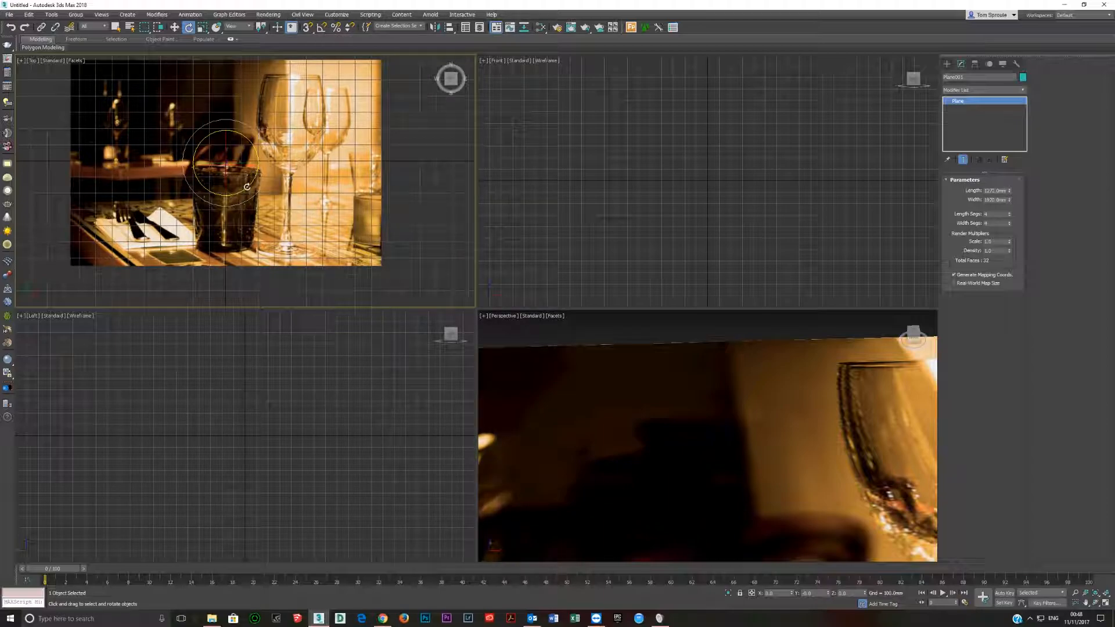
left_click_drag(247, 187, 248, 186)
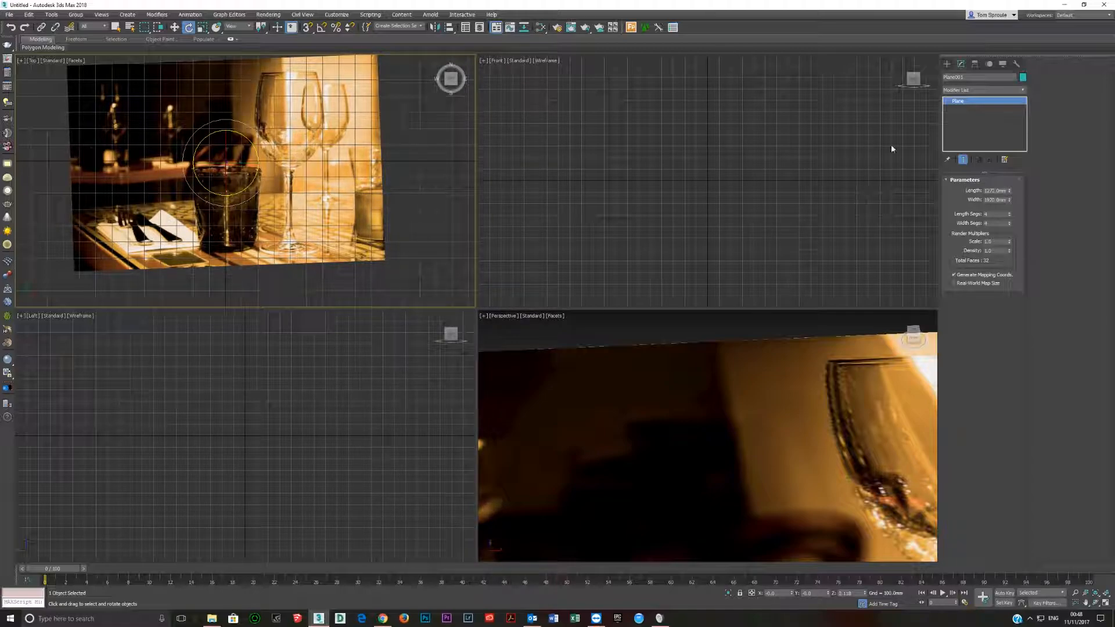
Maximize the Top viewport and hide its grid.
middle_click_drag(256, 177, 269, 218)
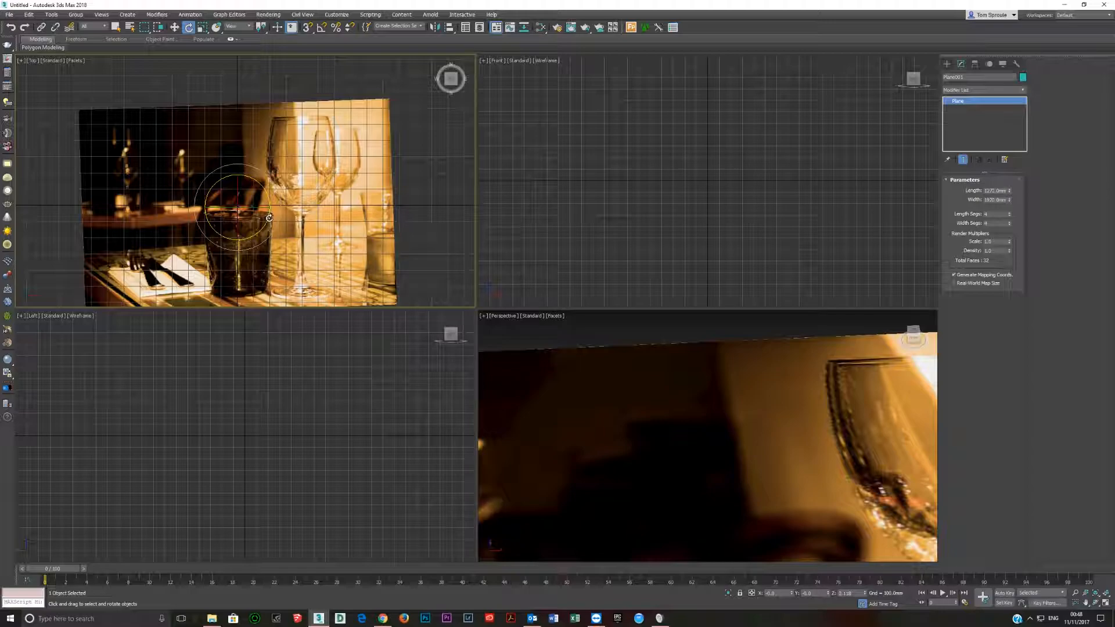
key("alt+w")
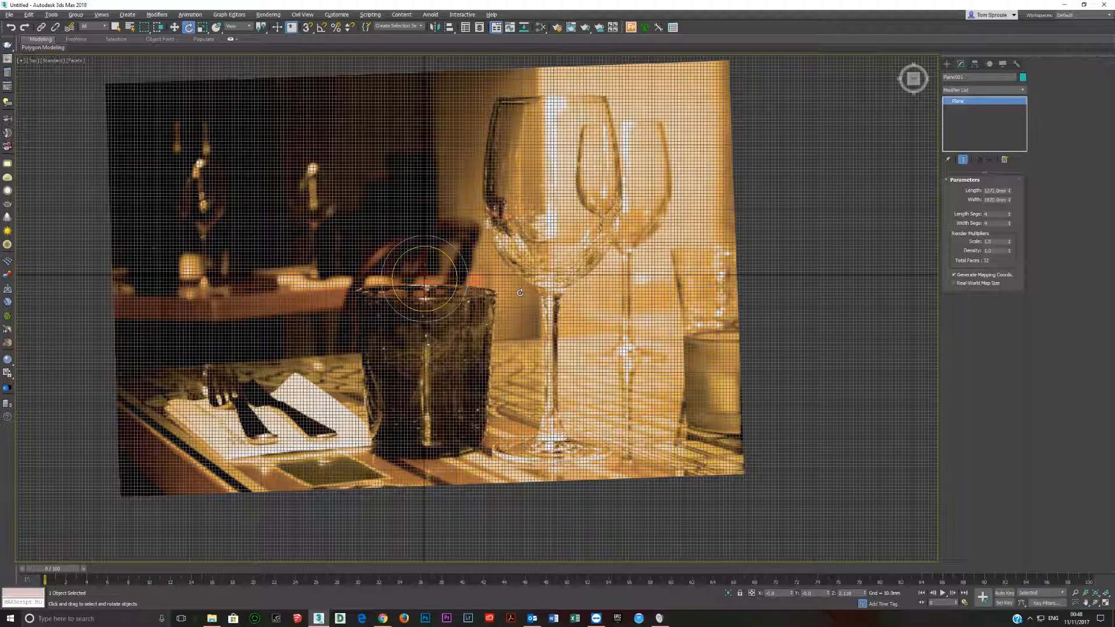
key("g")
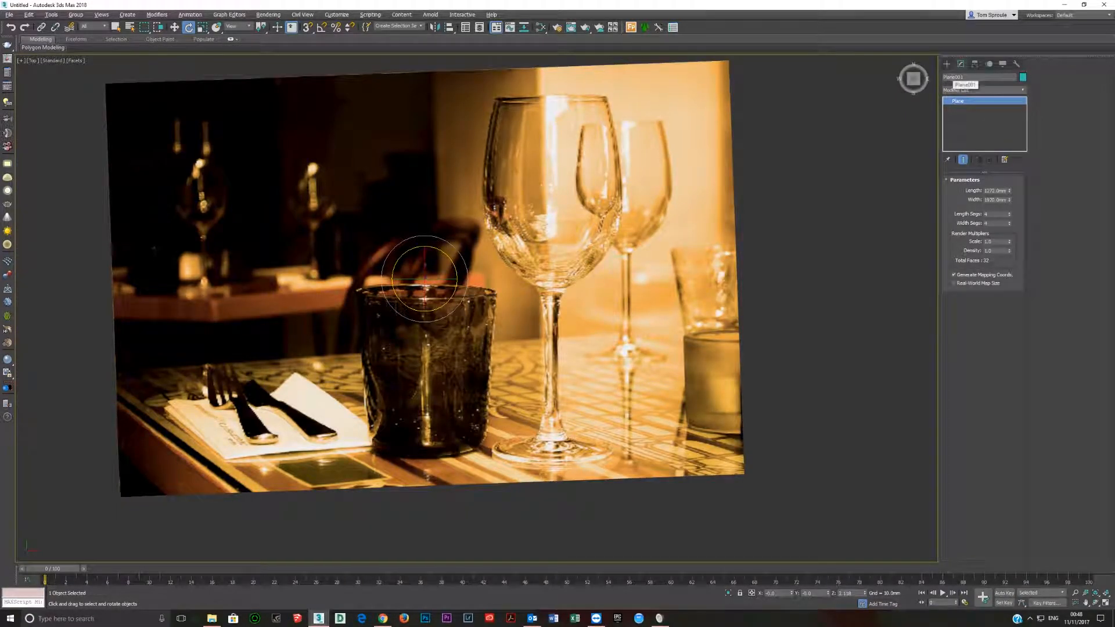
Start a Line spline at the centre of the wine glass's base and trace the right half of the foot up to the stem.
left_click(947, 65)
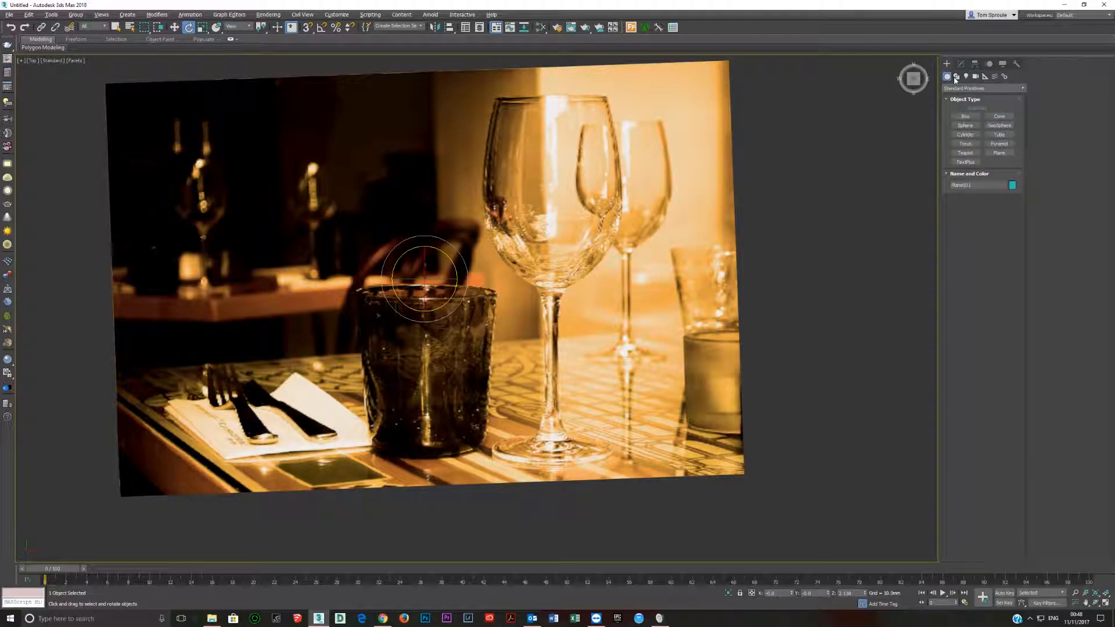
left_click(956, 77)
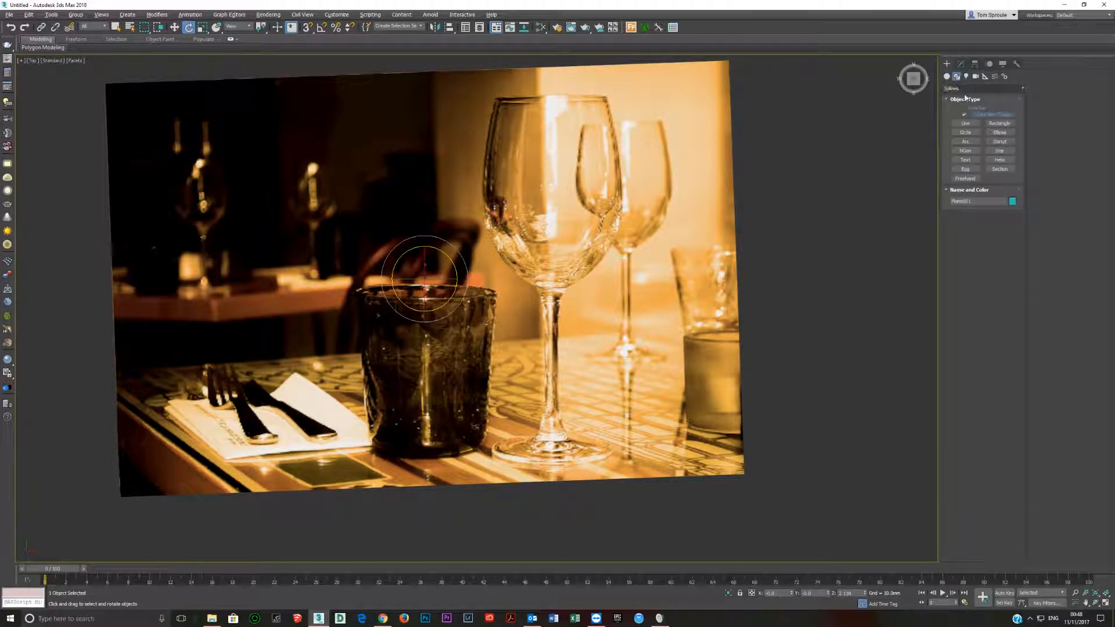
left_click(965, 124)
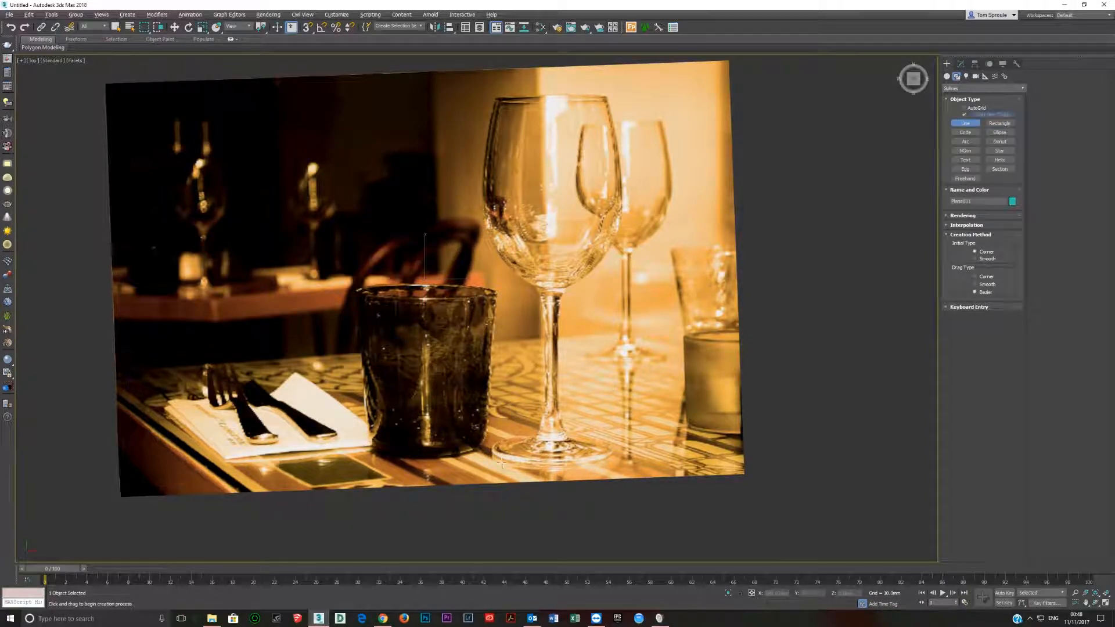
left_click(550, 449)
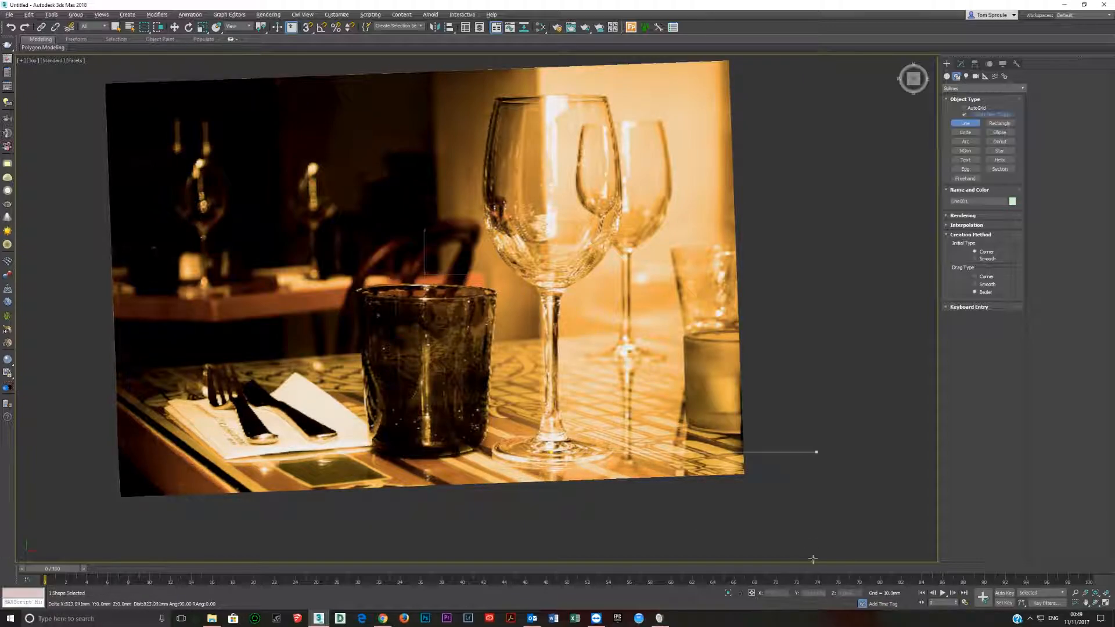
left_click(612, 446)
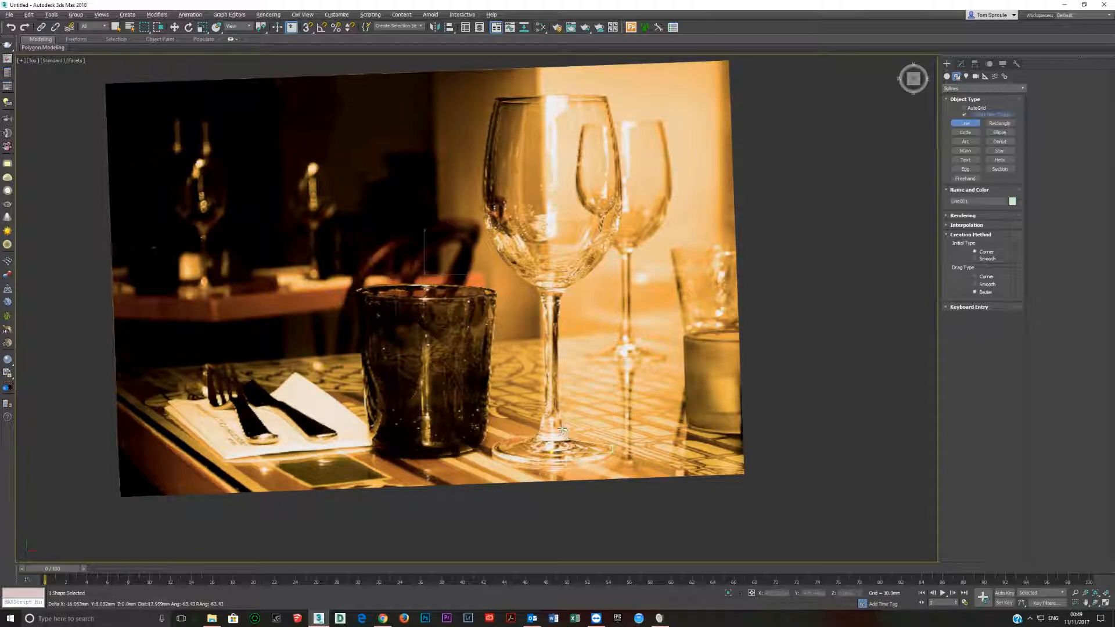
left_click(559, 418)
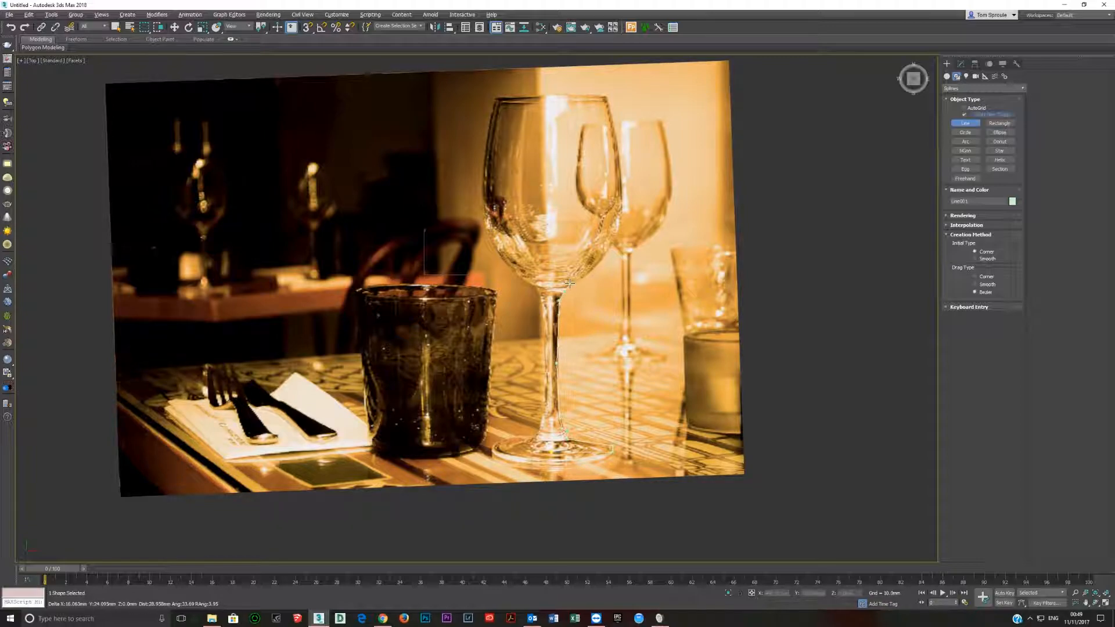
Continue the line up to the rim, across the glass thickness and down the inside of the bowl, and end it at the bowl's bottom centre.
left_click(609, 95)
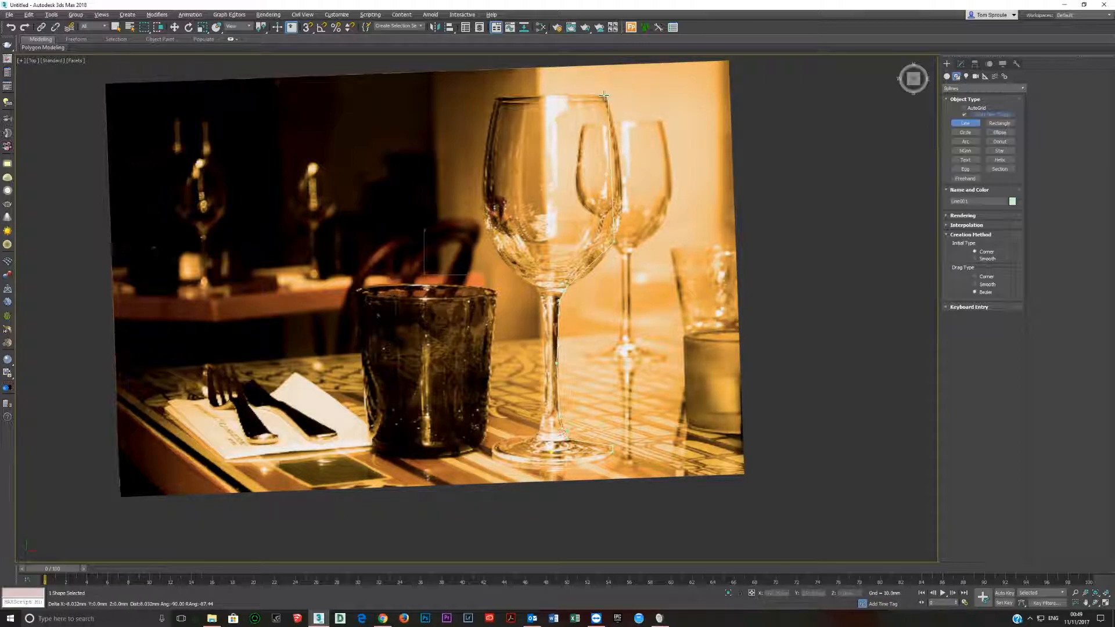
left_click(602, 94)
left_click(609, 241)
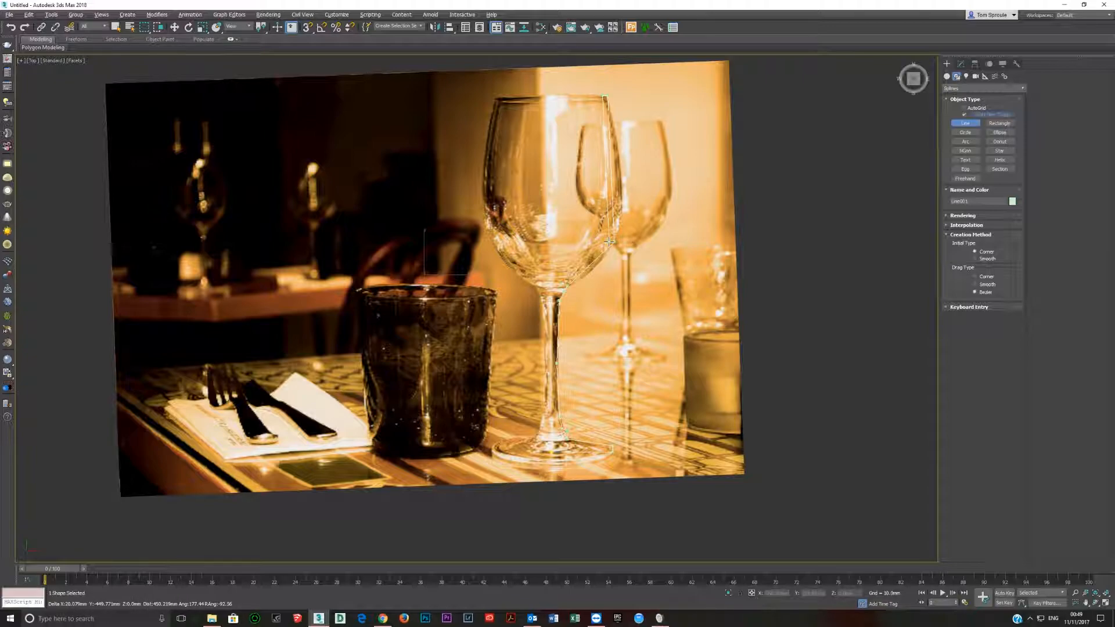
left_click(561, 283)
right_click(549, 285)
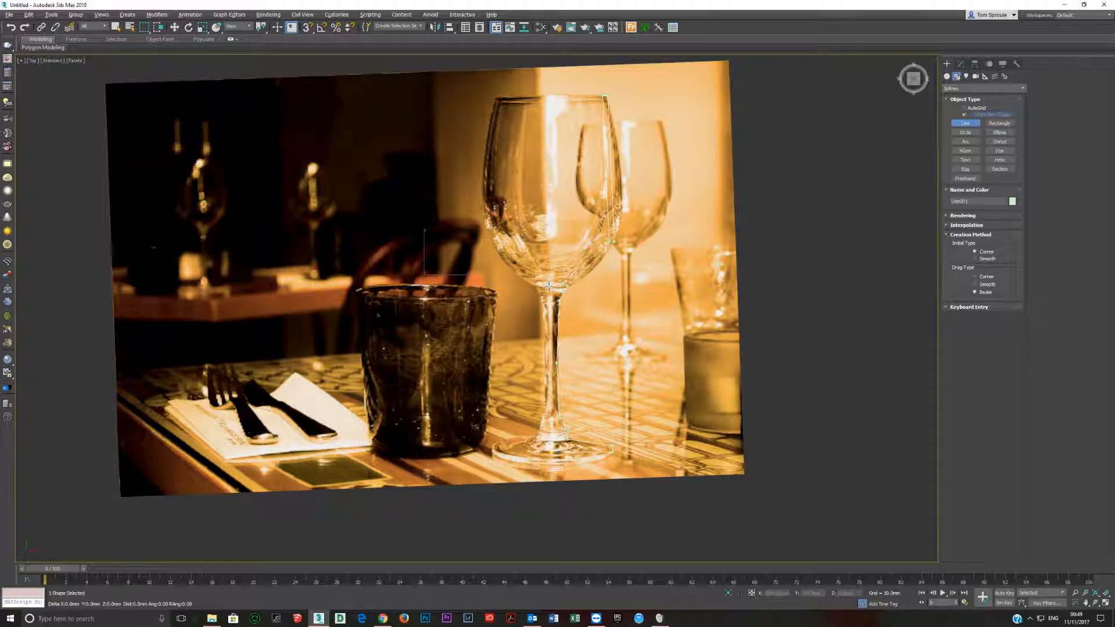
right_click(548, 335)
Convert the two vertices on the right side of the bowl to Smooth and move them up and outward to follow the glass outline.
key("1")
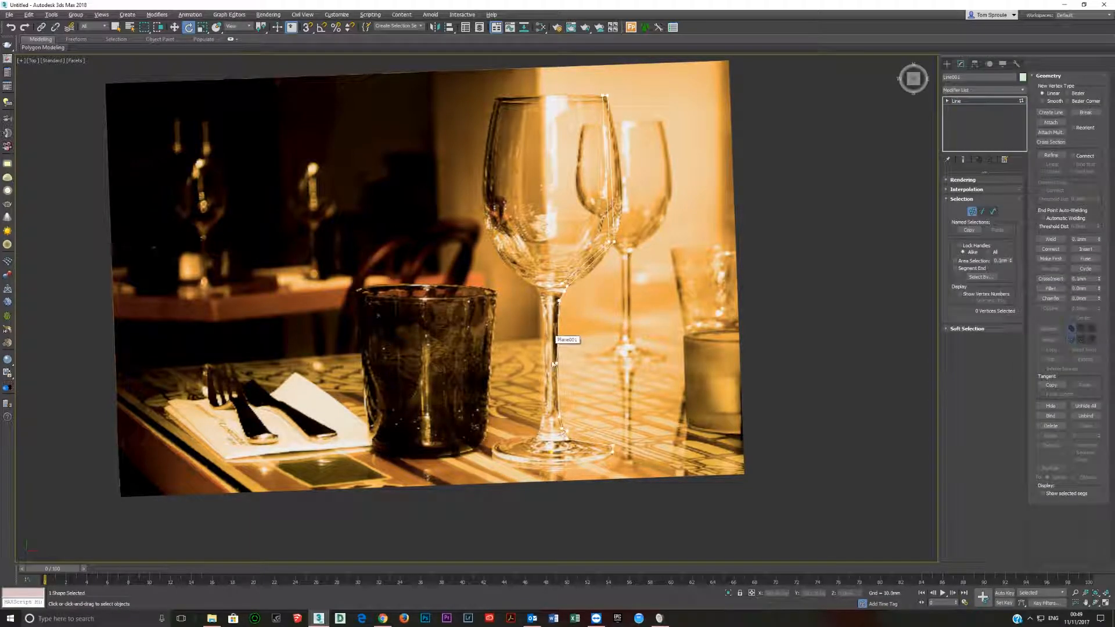
scroll(548, 441, "up", 4)
middle_click_drag(548, 441, 475, 394)
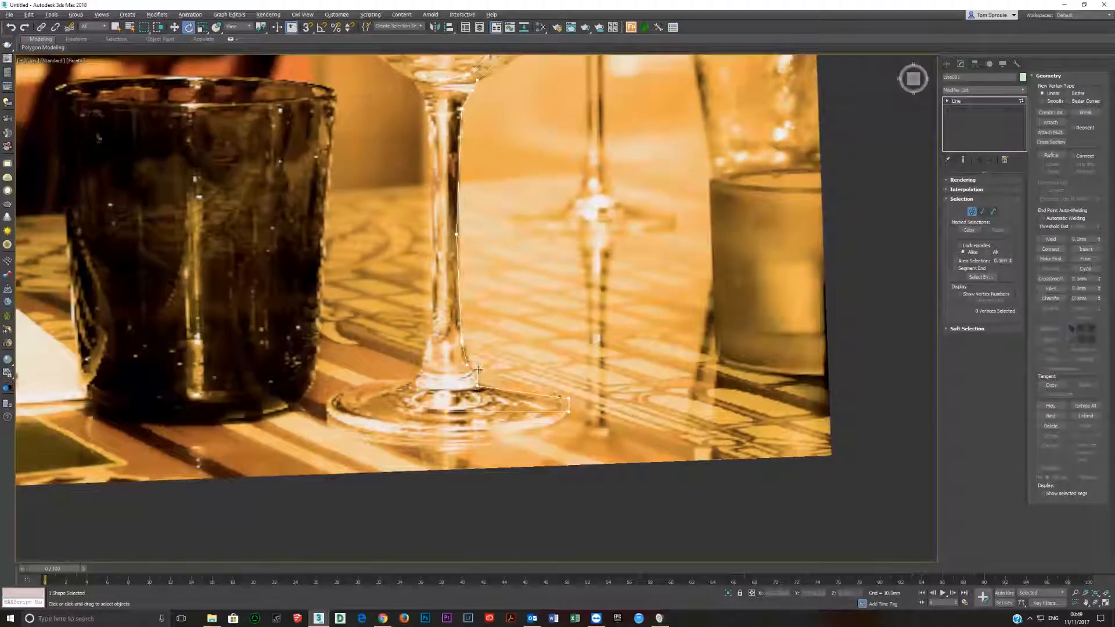
scroll(474, 394, "down", 2)
middle_click_drag(470, 291, 482, 361)
middle_click_drag(514, 254, 498, 298)
scroll(502, 319, "up", 2)
left_click_drag(469, 258, 550, 334)
middle_click_drag(523, 317, 511, 303)
scroll(511, 302, "down", 2)
right_click(511, 302)
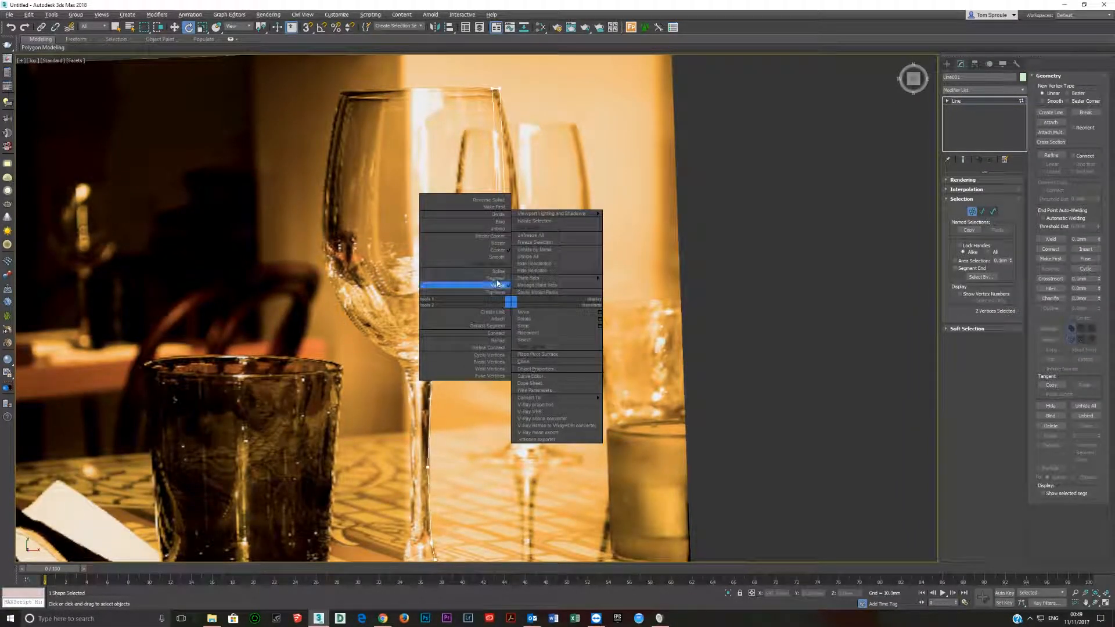
left_click(497, 258)
key("w")
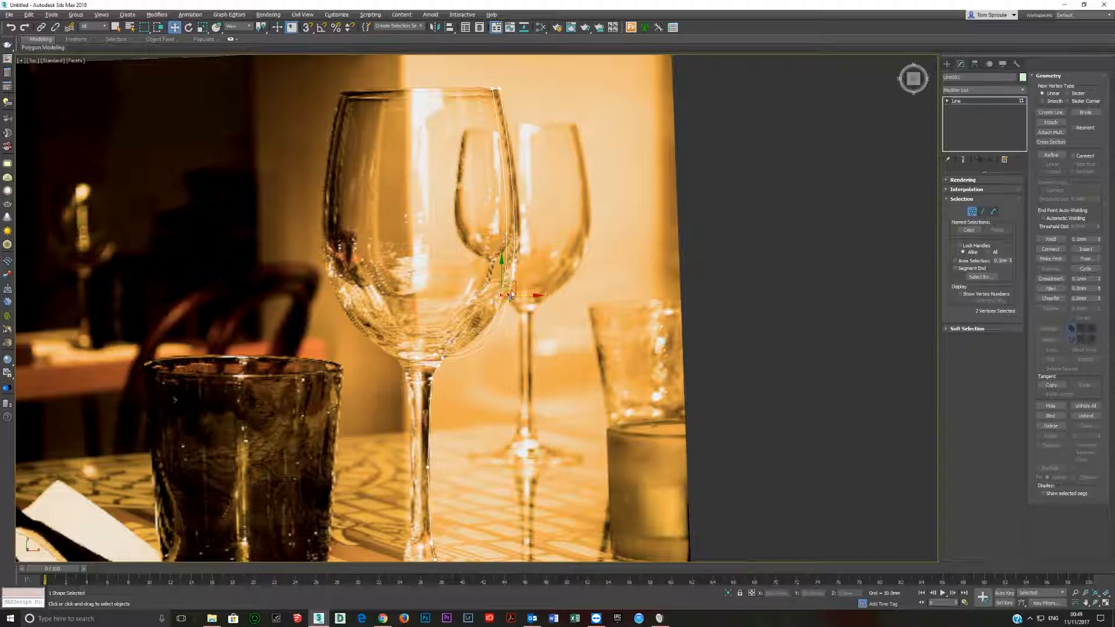
left_click_drag(511, 282, 519, 256)
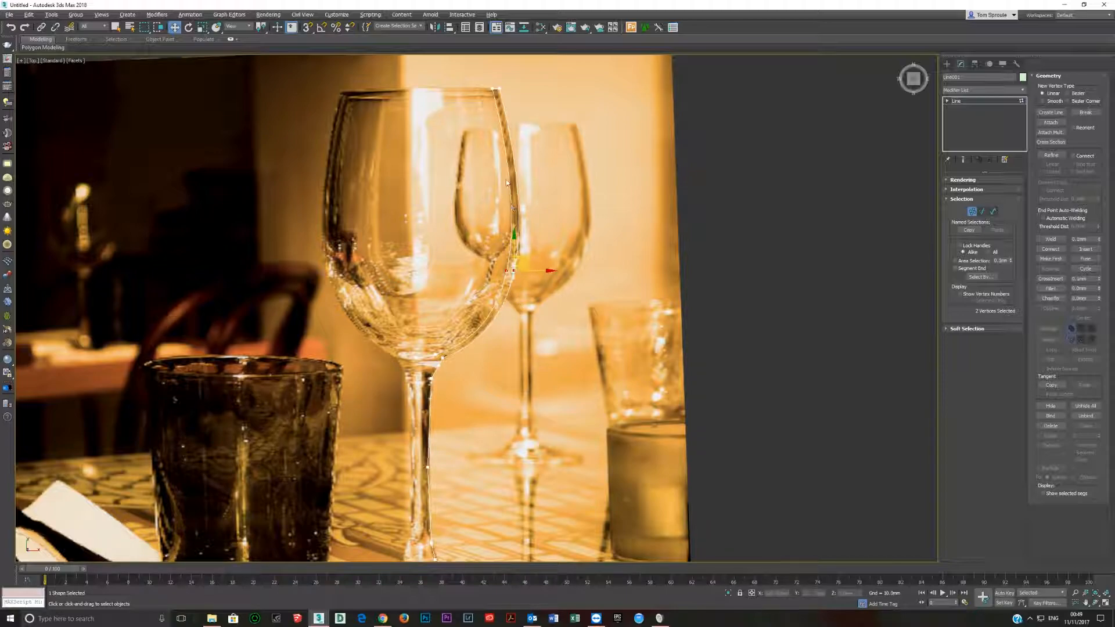
Weld the two line vertices at the glass rim, raising the weld threshold above 0.1 mm.
left_click_drag(472, 77, 593, 113)
scroll(494, 96, "up", 5)
middle_click_drag(495, 96, 454, 235)
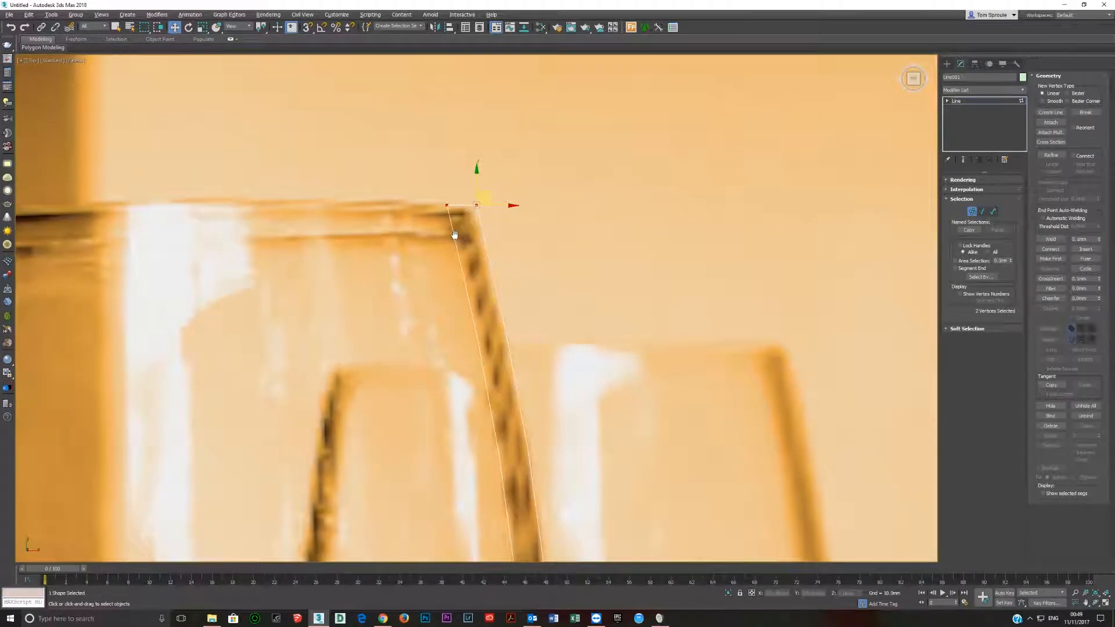
scroll(454, 234, "down", 3)
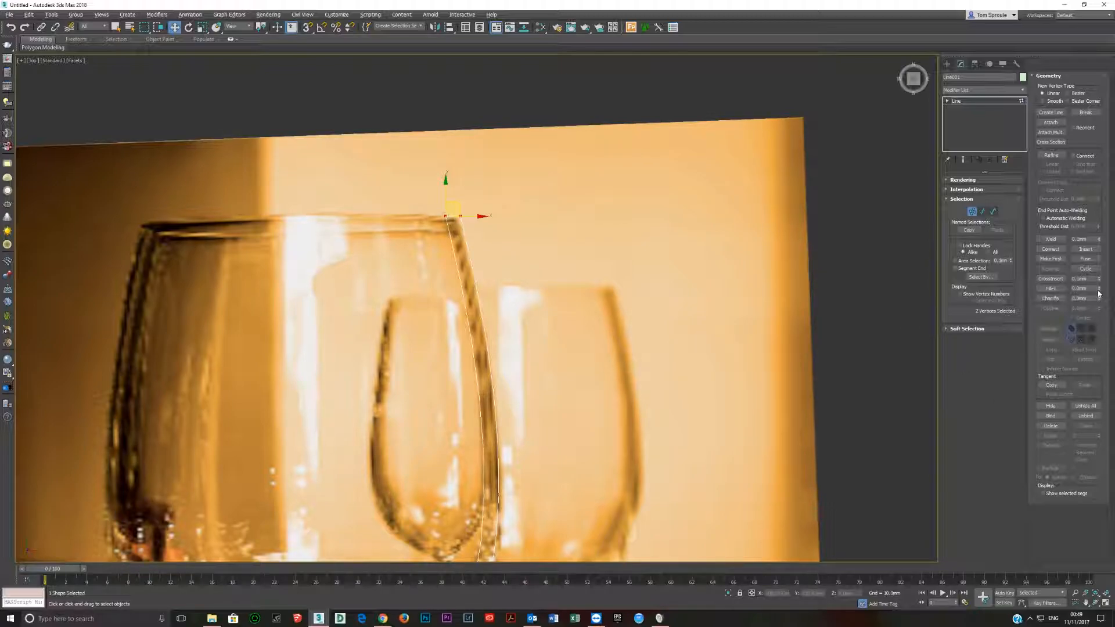
left_click_drag(438, 201, 470, 221)
left_click(1049, 240)
left_click(1050, 239)
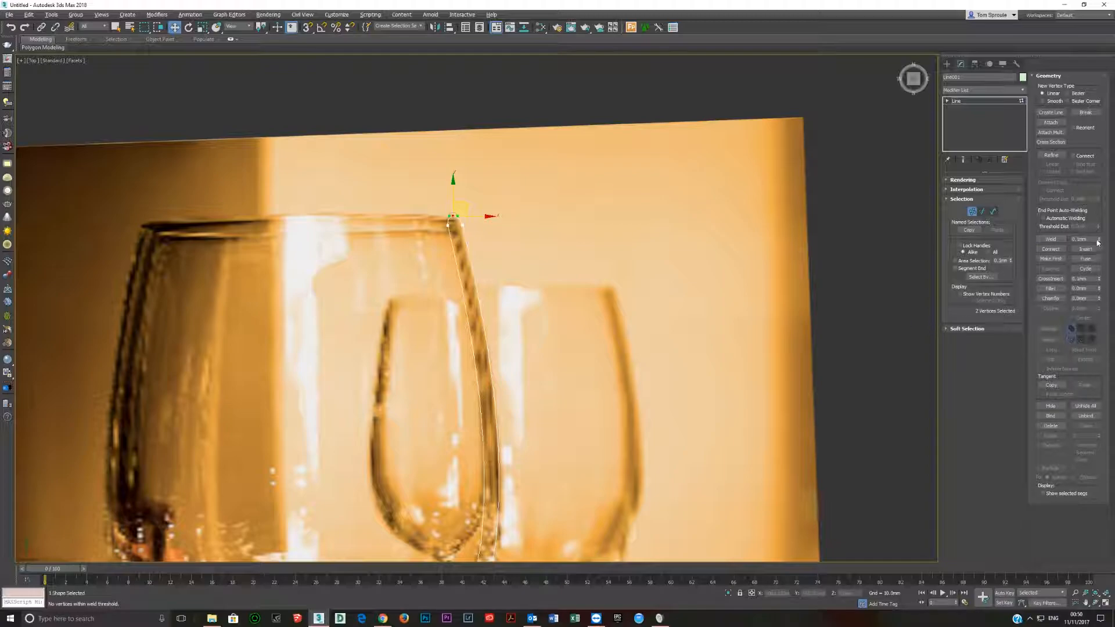
left_click_drag(1099, 241, 1100, 230)
left_click(1050, 240)
left_click_drag(445, 202, 463, 222)
Convert the line vertex on the inner wall near the bottom of the bowl to Bezier.
scroll(475, 308, "down", 2)
middle_click_drag(474, 309, 461, 162)
scroll(461, 162, "down", 2)
scroll(420, 315, "up", 2)
middle_click_drag(414, 371, 521, 235)
scroll(410, 339, "up", 2)
left_click(479, 209)
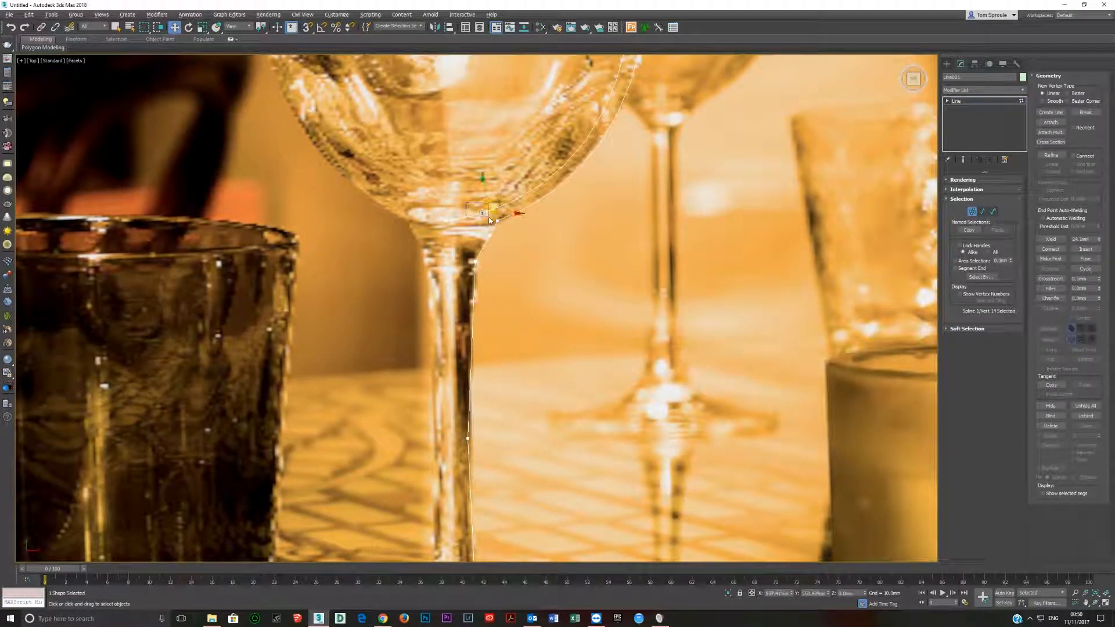
right_click(482, 207)
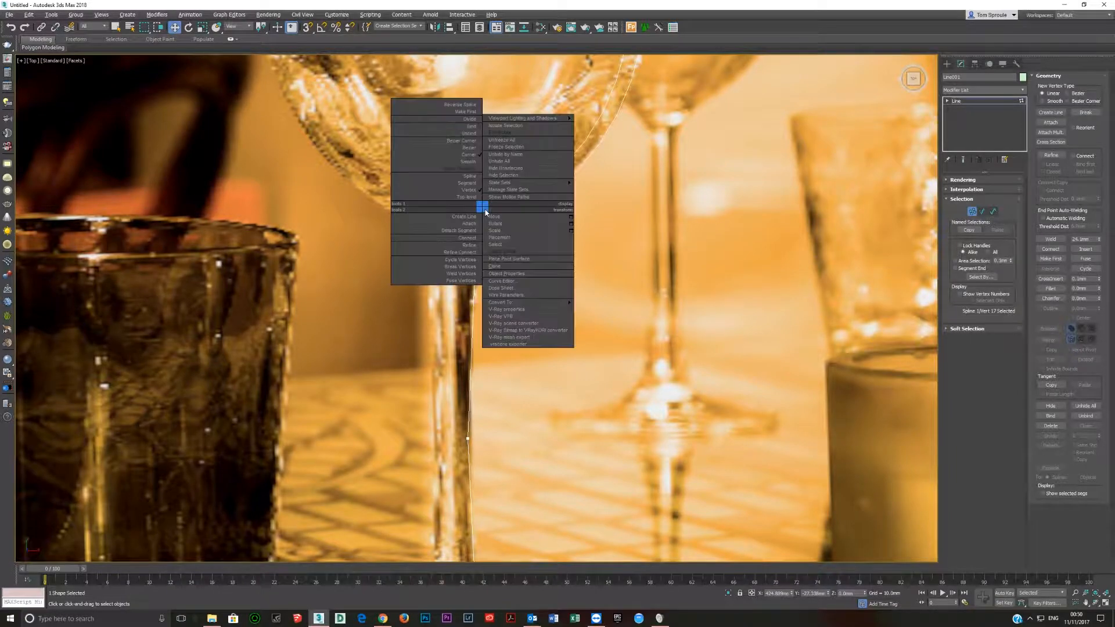
left_click(460, 148)
scroll(491, 212, "up", 3)
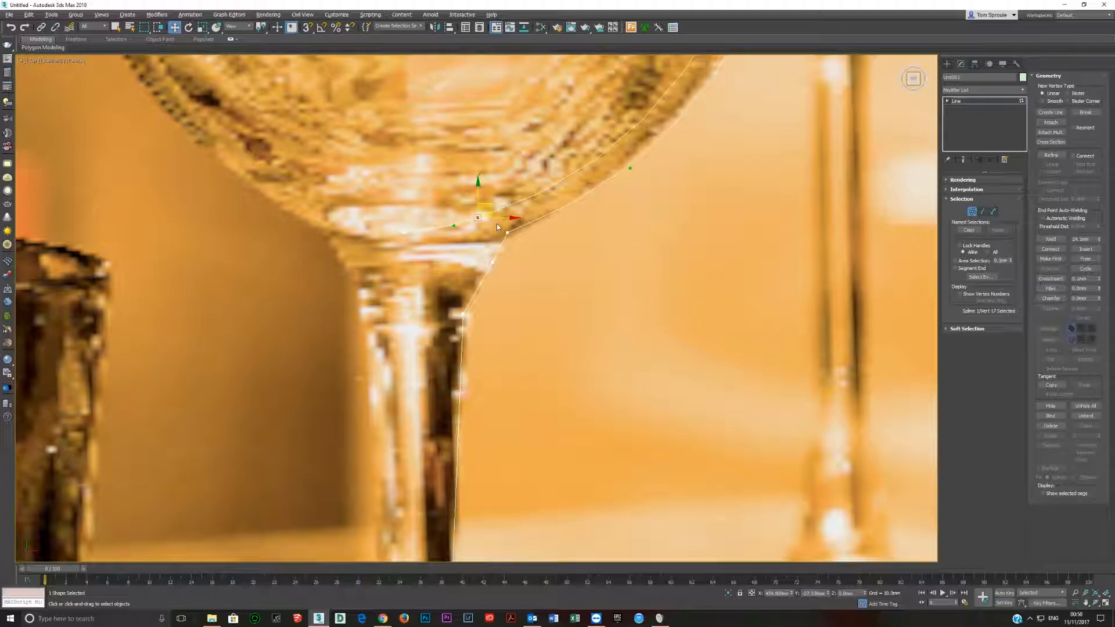
Adjust the outer profile vertices where the bowl meets the stem to follow the glass edge.
scroll(497, 227, "down", 2)
left_click(494, 205)
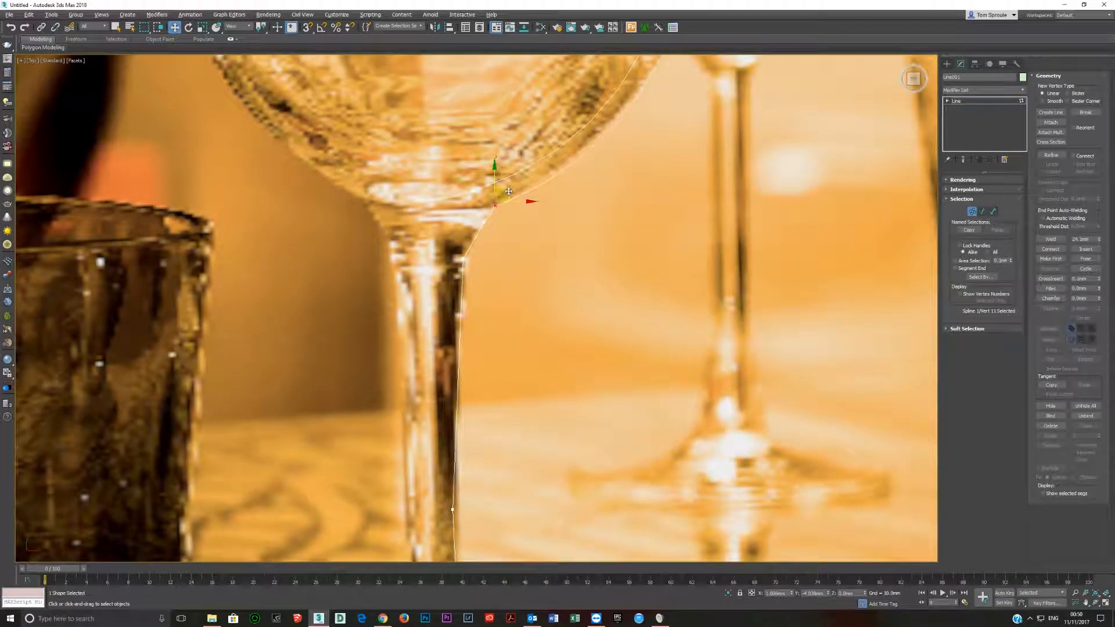
left_click_drag(508, 191, 495, 231)
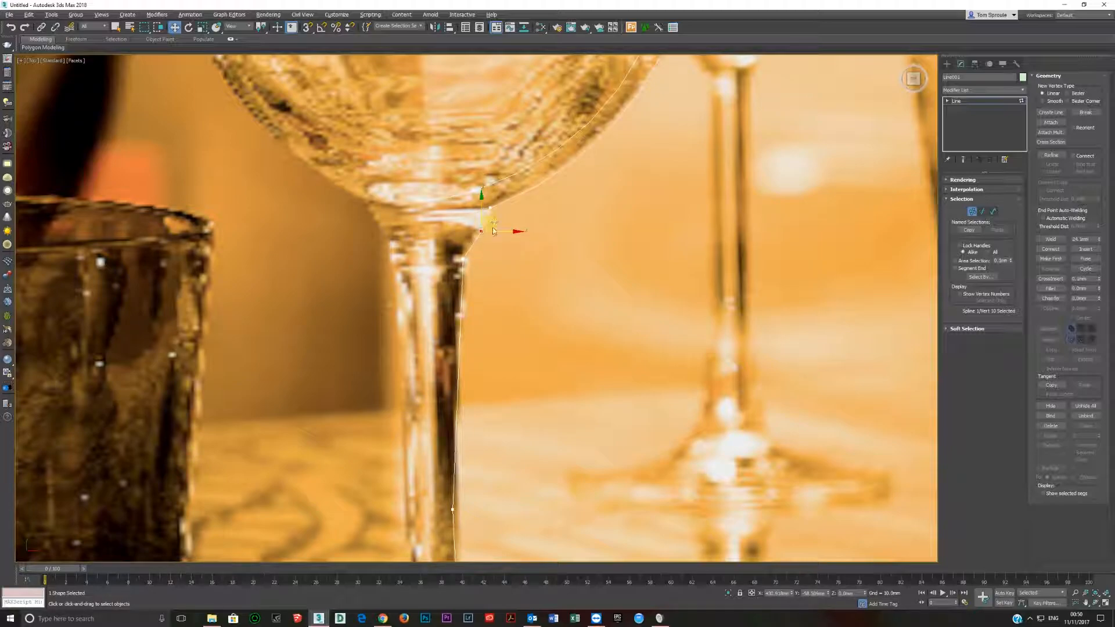
Fillet the three outer profile vertices where the bowl meets the stem, one after another, to round the transition.
left_click(491, 208)
scroll(494, 206, "up", 3)
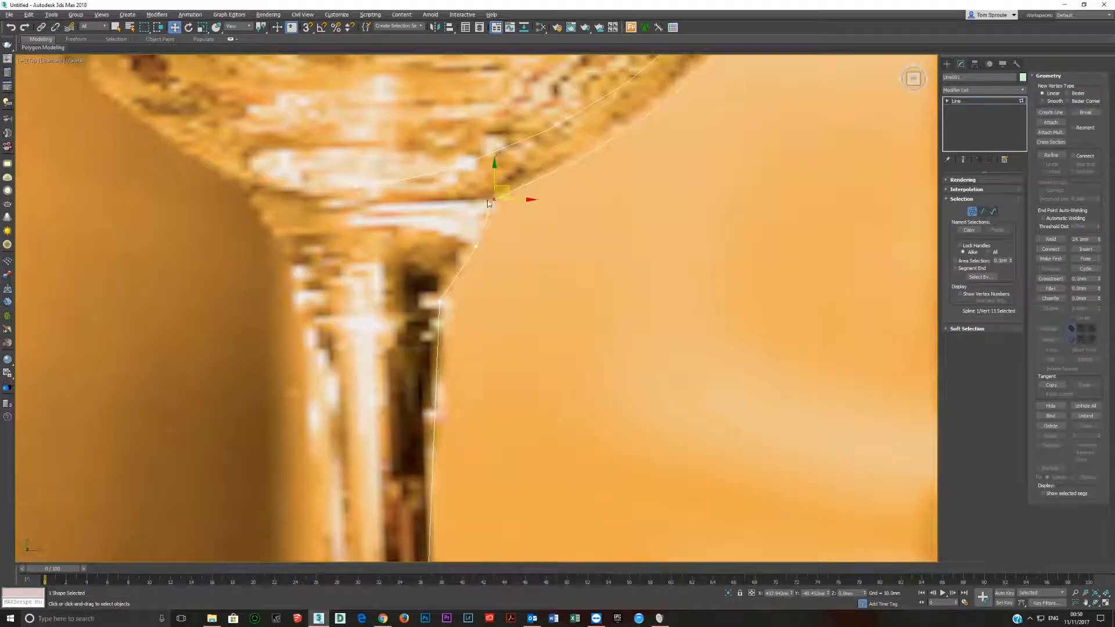
scroll(271, 200, "down", 4)
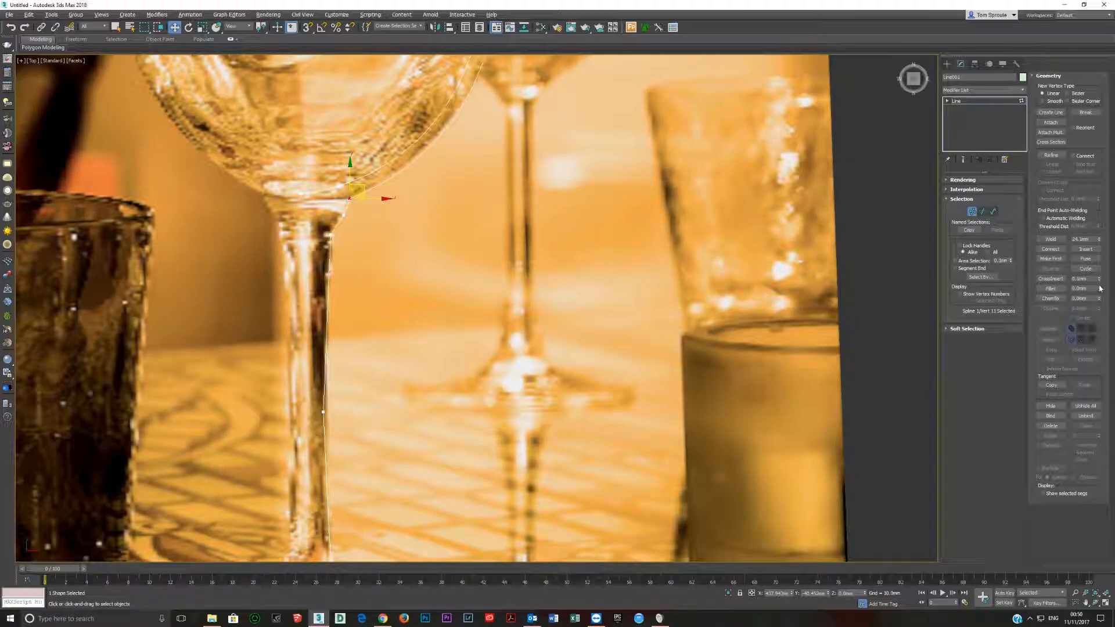
left_click_drag(1100, 290, 1100, 286)
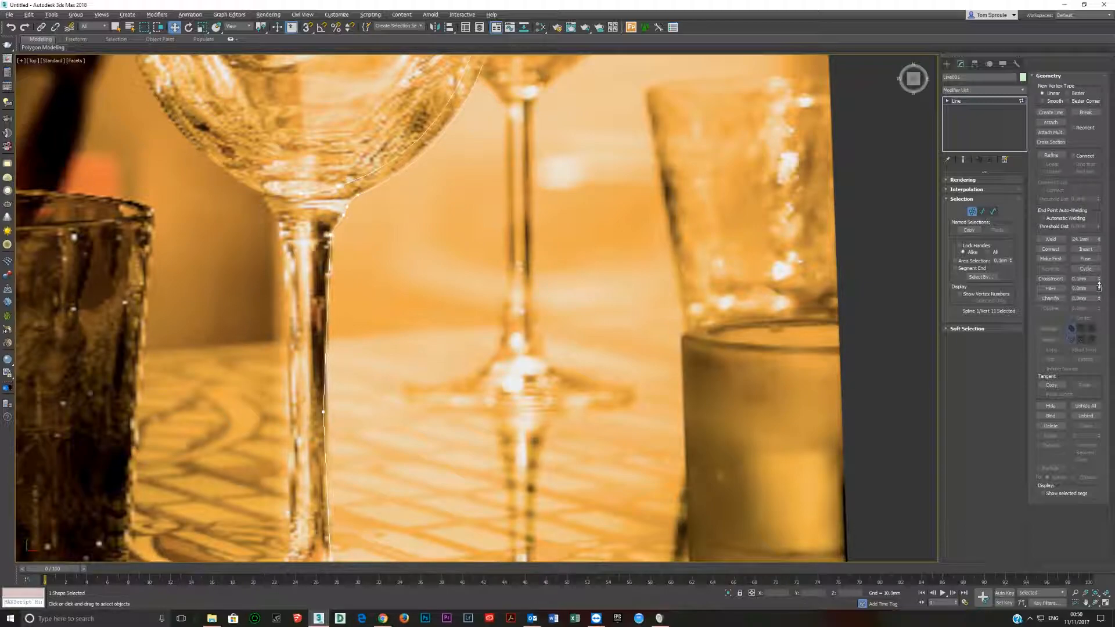
left_click_drag(340, 213, 347, 220)
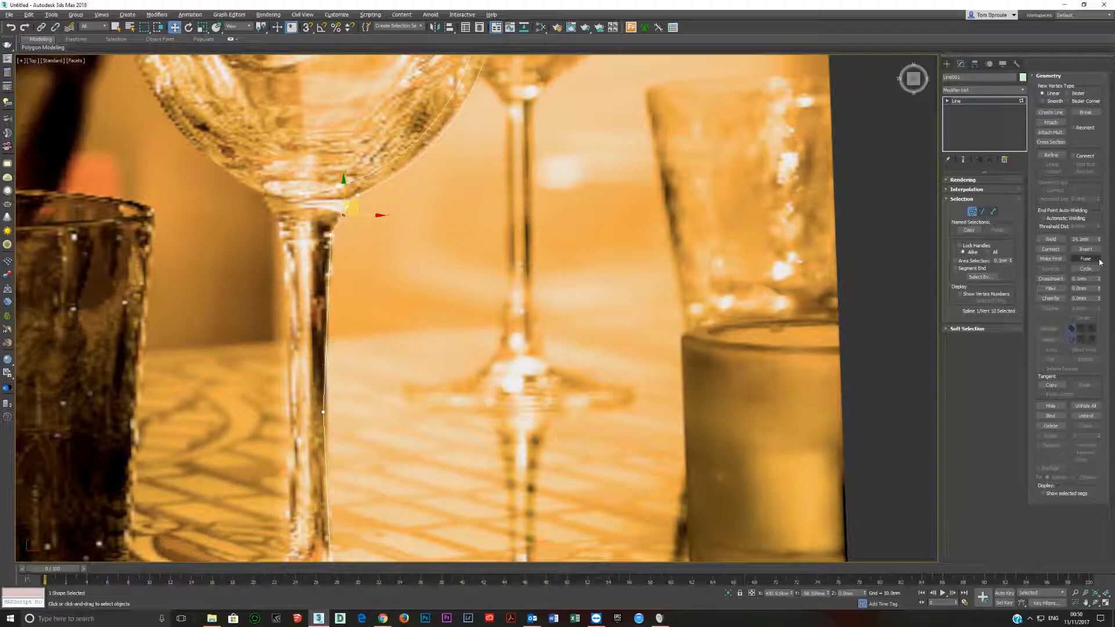
left_click_drag(1099, 293, 1099, 286)
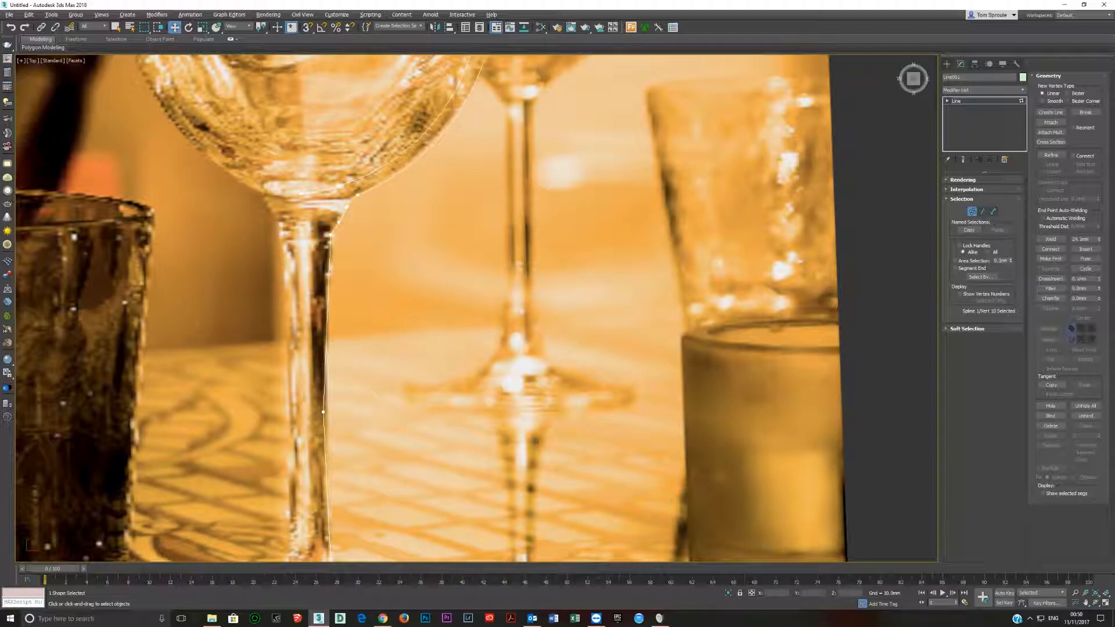
left_click_drag(316, 231, 355, 255)
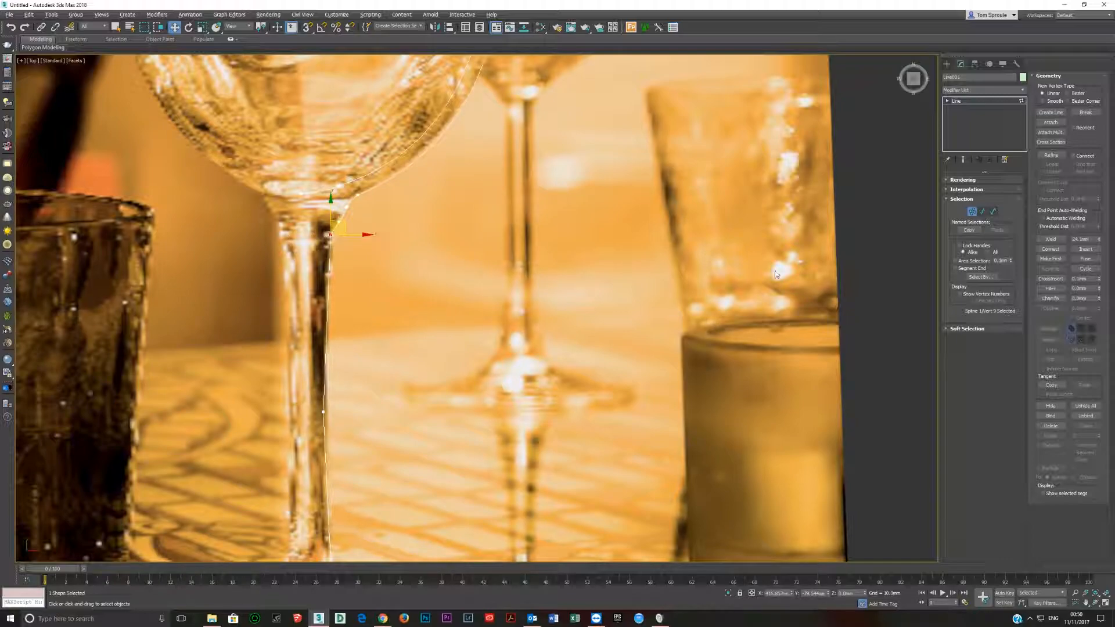
left_click_drag(1100, 291, 1101, 288)
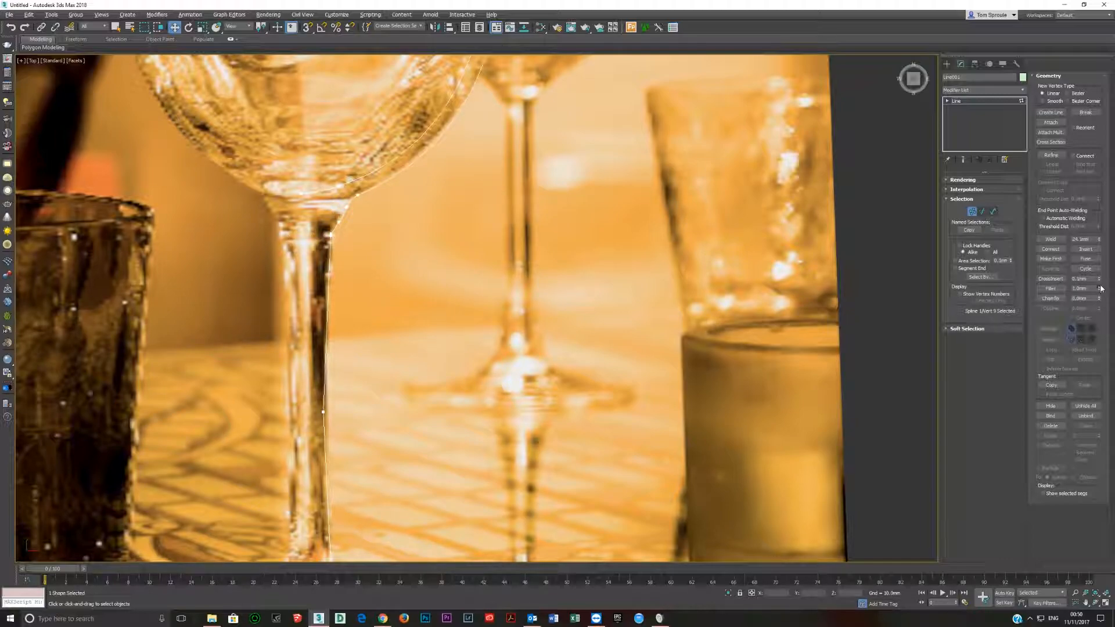
Remove the vertex midway down the stem and insert a new one on the outer stem line with Refine.
left_click(323, 412)
scroll(329, 279, "down", 2)
scroll(342, 296, "up", 2)
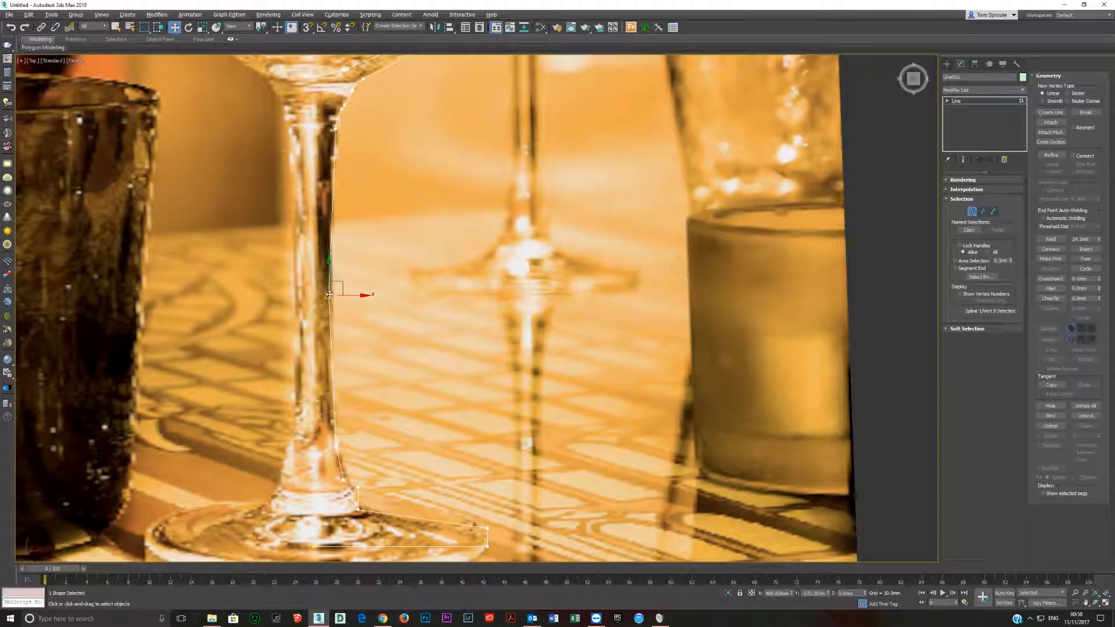
left_click(801, 363)
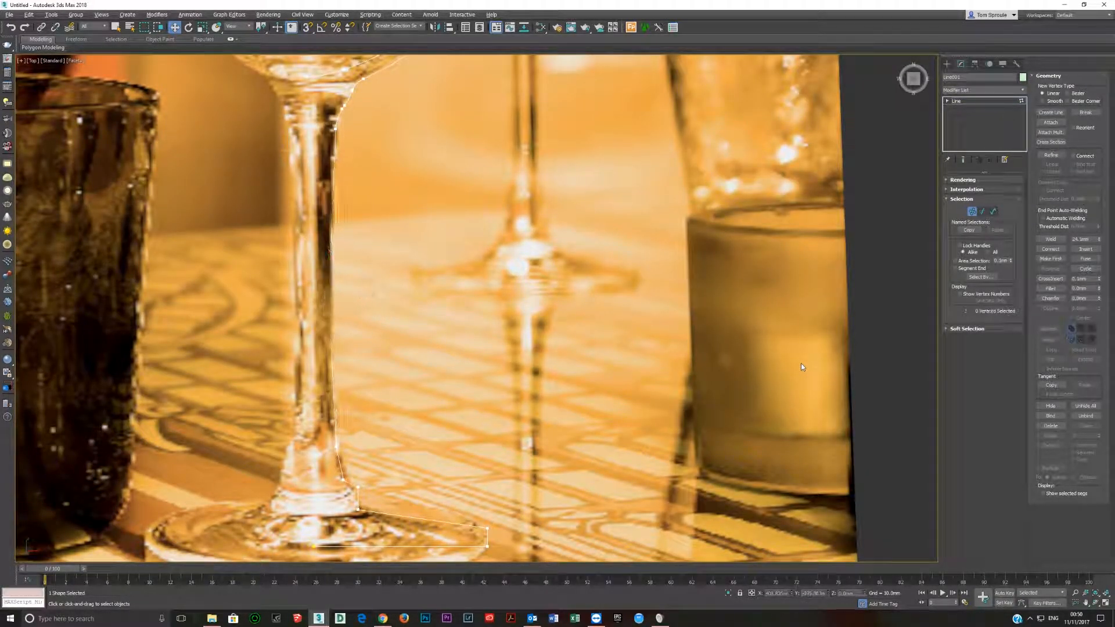
left_click(1051, 155)
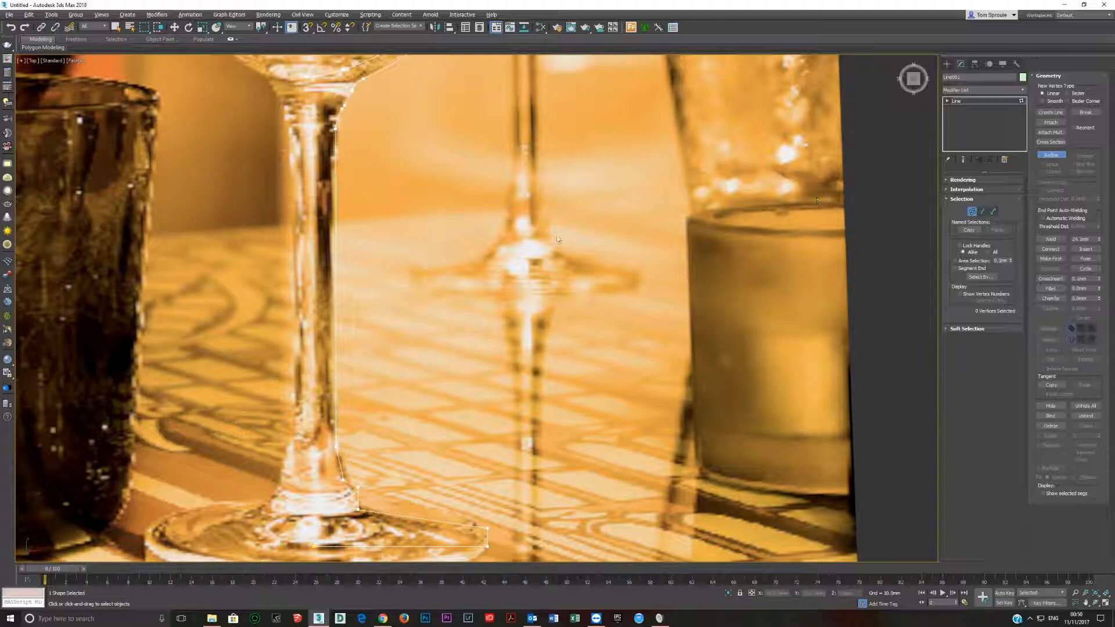
left_click(336, 284)
right_click(374, 315)
Fillet the two corner vertices at the foot's outer edge and weld the two vertices that meet between them.
middle_click_drag(348, 507, 287, 307)
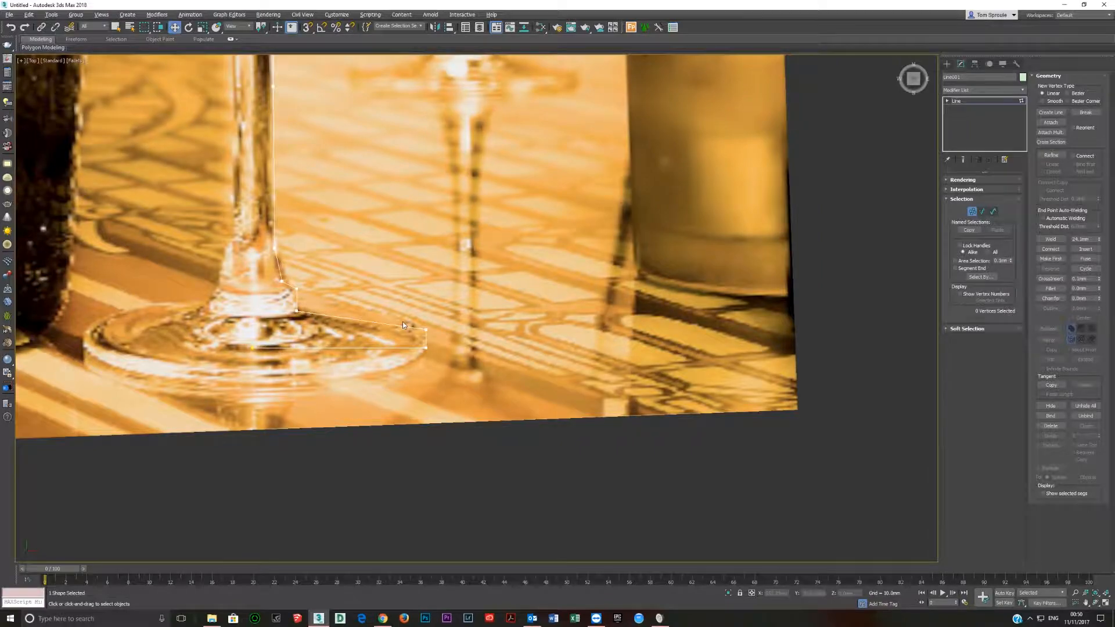
scroll(404, 323, "up", 2)
middle_click_drag(355, 345, 333, 410)
scroll(332, 410, "down", 2)
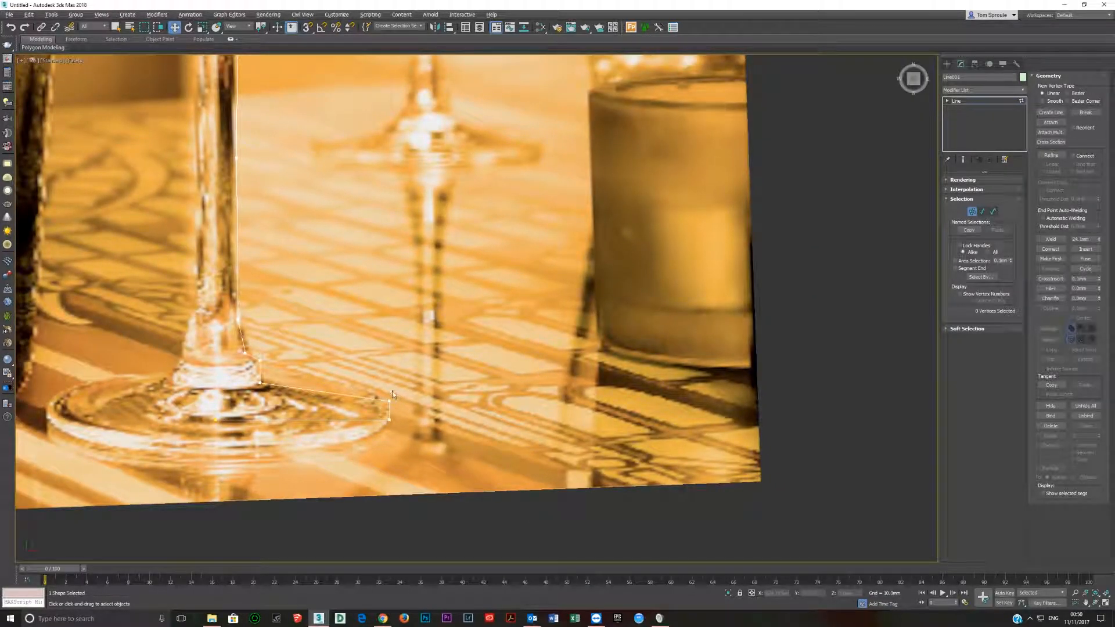
left_click_drag(358, 376, 421, 440)
left_click_drag(1097, 291, 1099, 273)
left_click(379, 400)
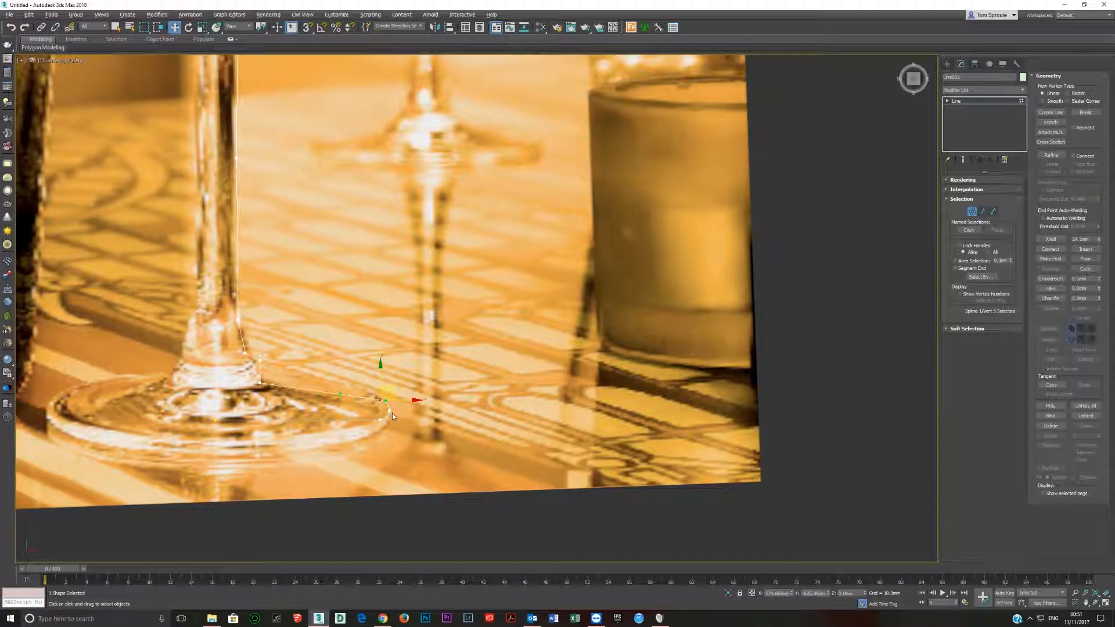
left_click_drag(405, 416, 384, 406)
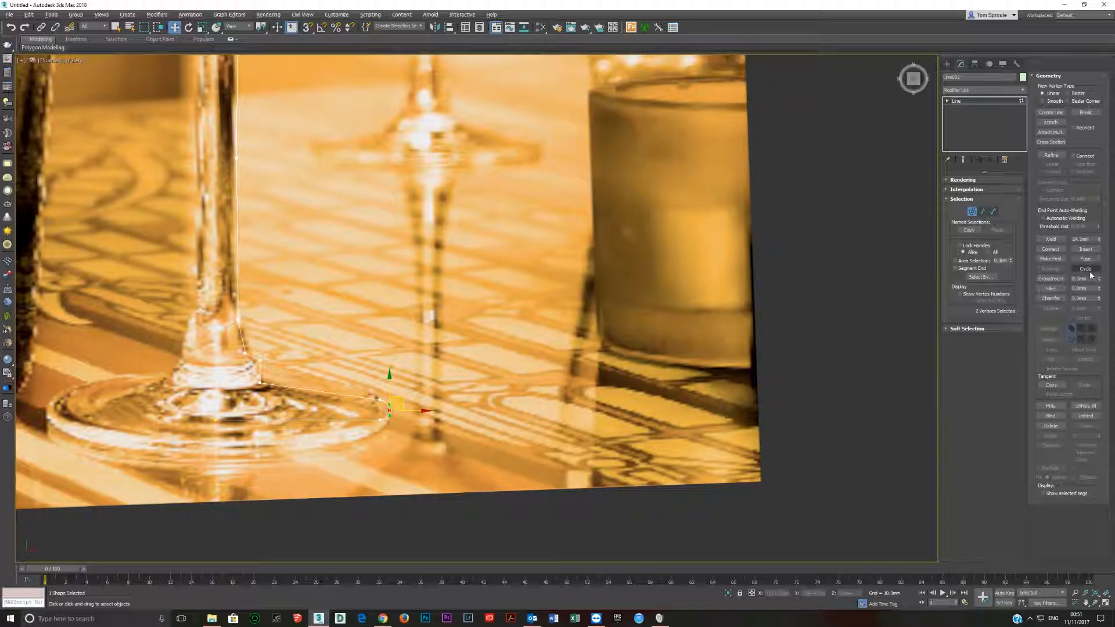
left_click(1050, 239)
Adjust the profile vertices where the flared stem base meets the foot to follow the glass edge.
left_click(259, 383)
scroll(240, 385, "up", 3)
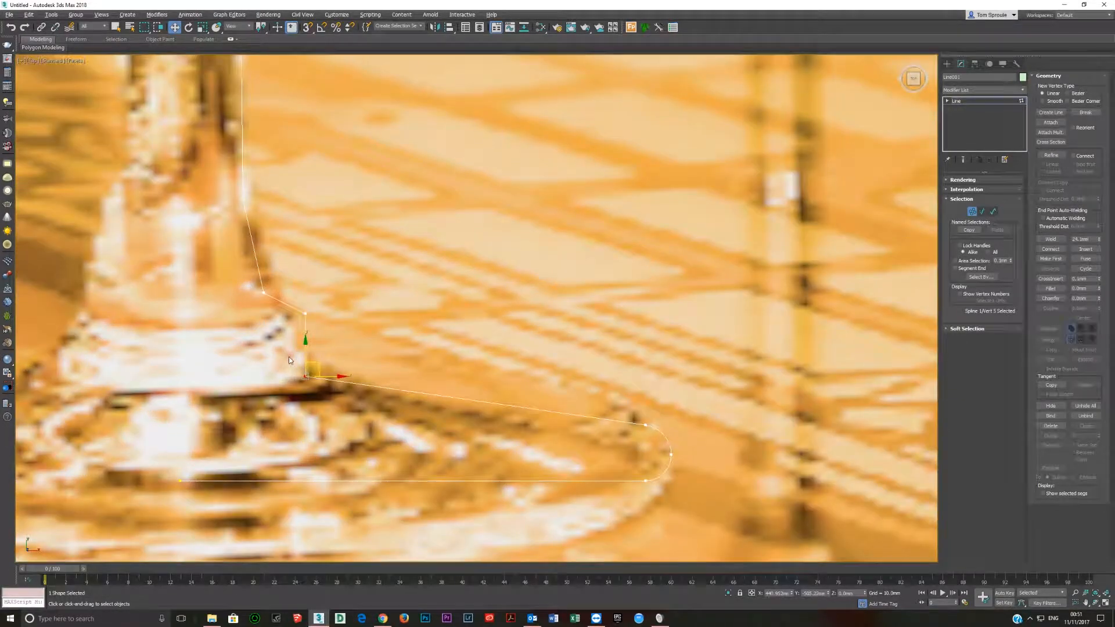
scroll(308, 364, "down", 2)
left_click_drag(318, 358, 356, 396)
key("ctrl+z")
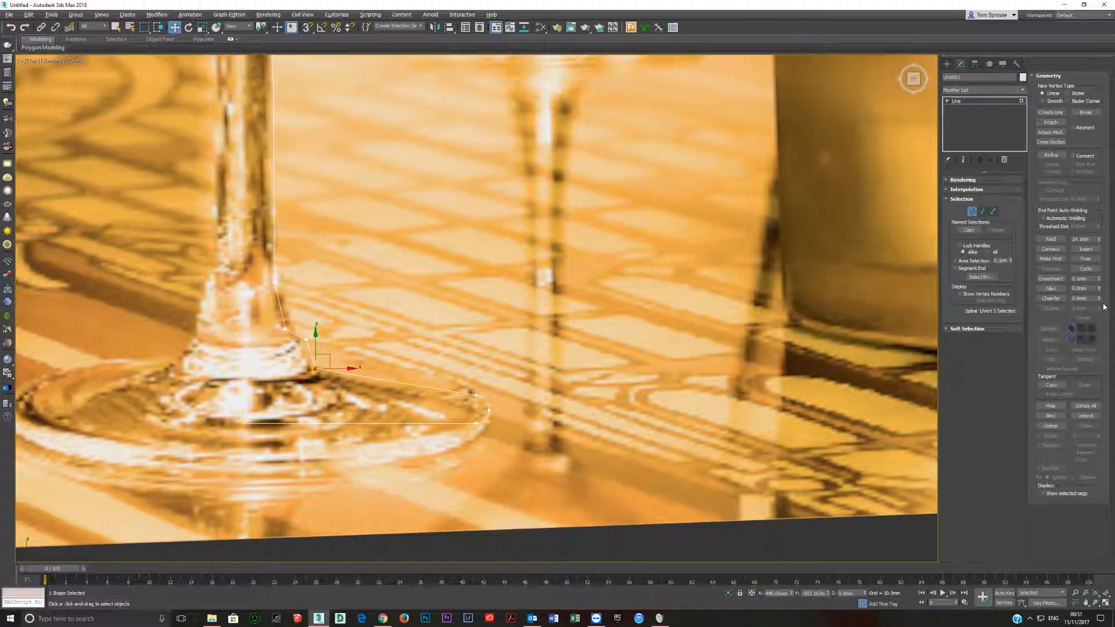
Fillet the three vertices between the stem base and the foot, and weld the two adjacent vertices between the curves.
left_click_drag(1099, 289, 1099, 287)
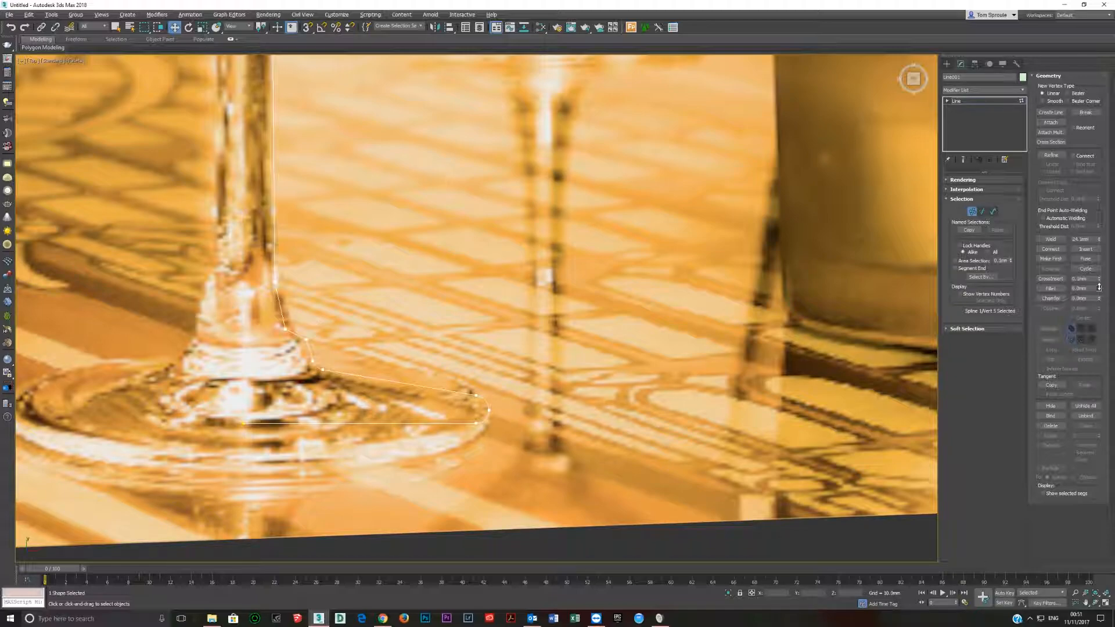
left_click(305, 339)
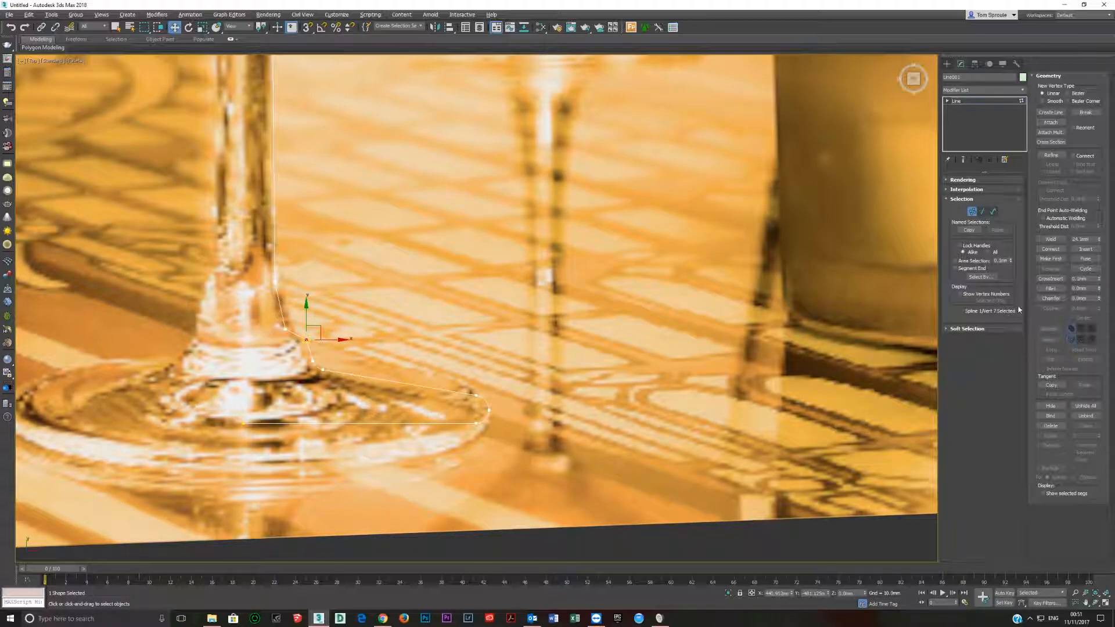
left_click_drag(1099, 289, 1099, 286)
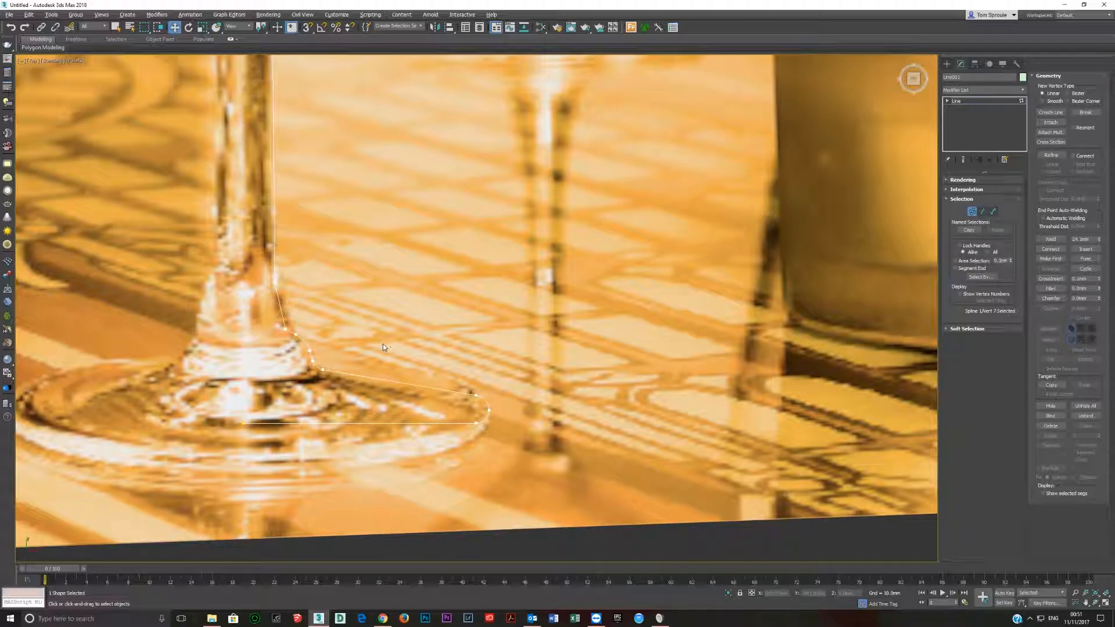
left_click_drag(290, 340, 291, 342)
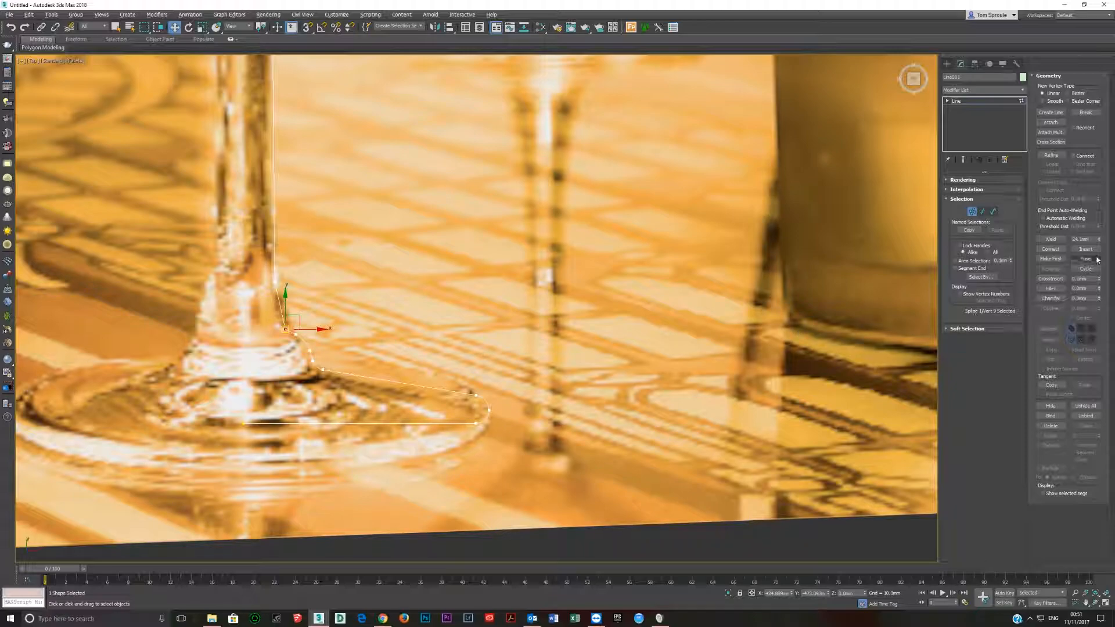
left_click_drag(1099, 289, 1099, 287)
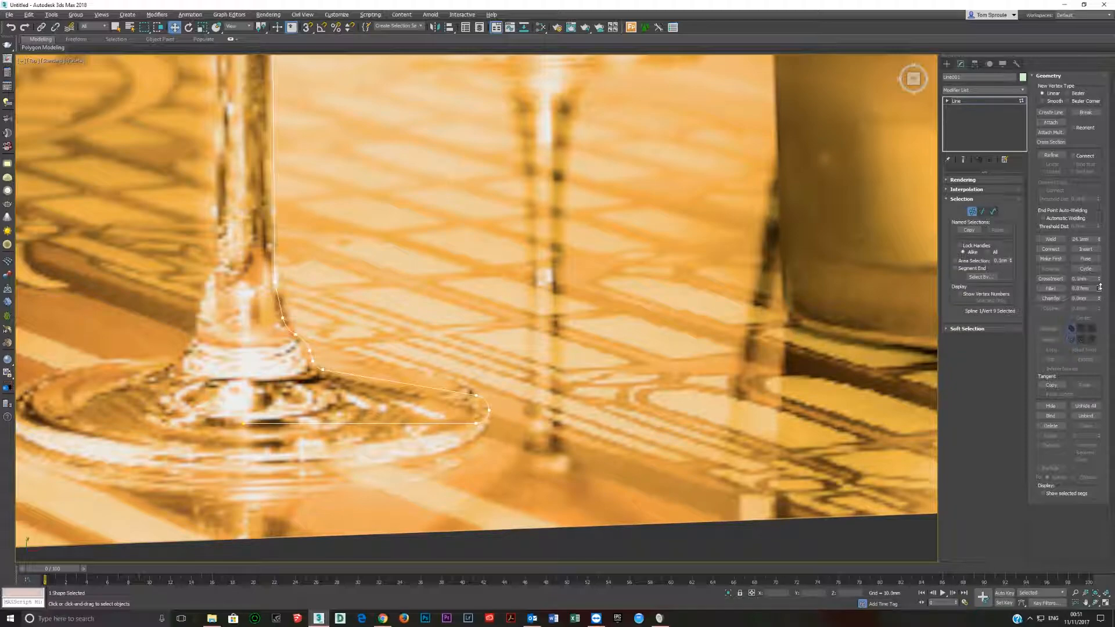
left_click_drag(283, 327, 317, 353)
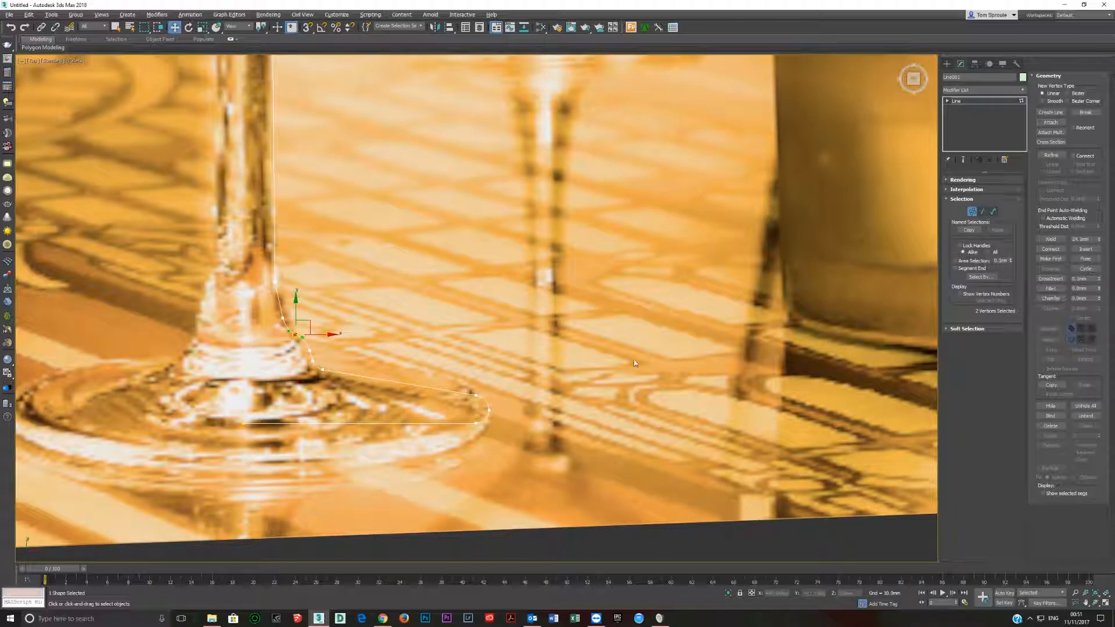
left_click(1050, 239)
Adjust the vertex at the top of the flared stem base to the glass edge and convert it to Bezier.
left_click_drag(266, 280, 278, 290)
scroll(278, 290, "down", 2)
middle_click_drag(278, 290, 352, 367)
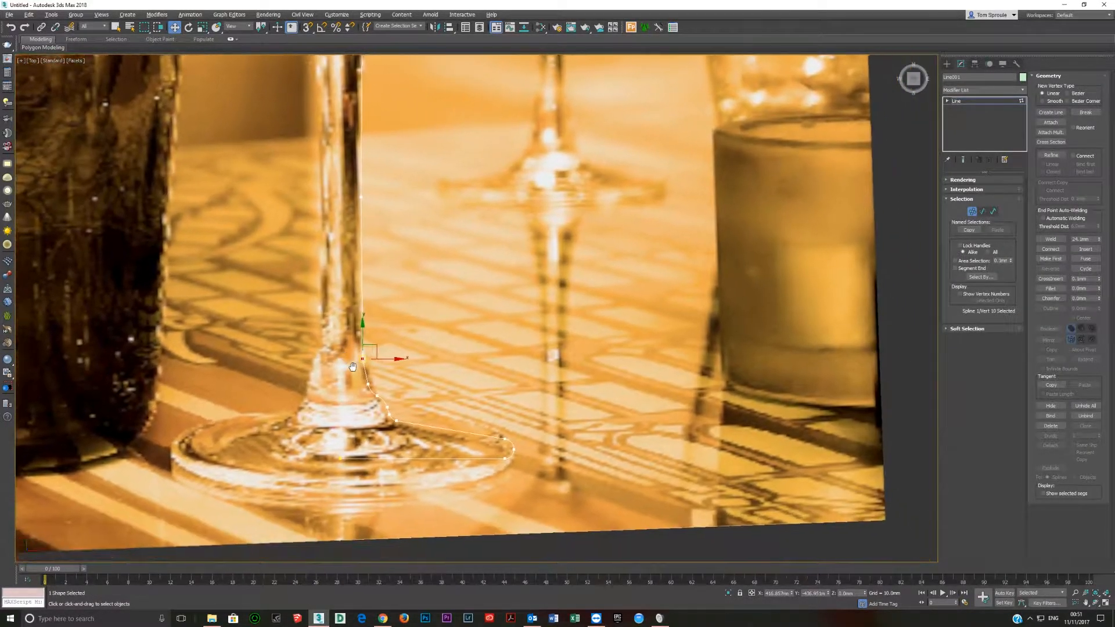
left_click_drag(375, 346, 377, 346)
middle_click_drag(377, 345, 377, 368)
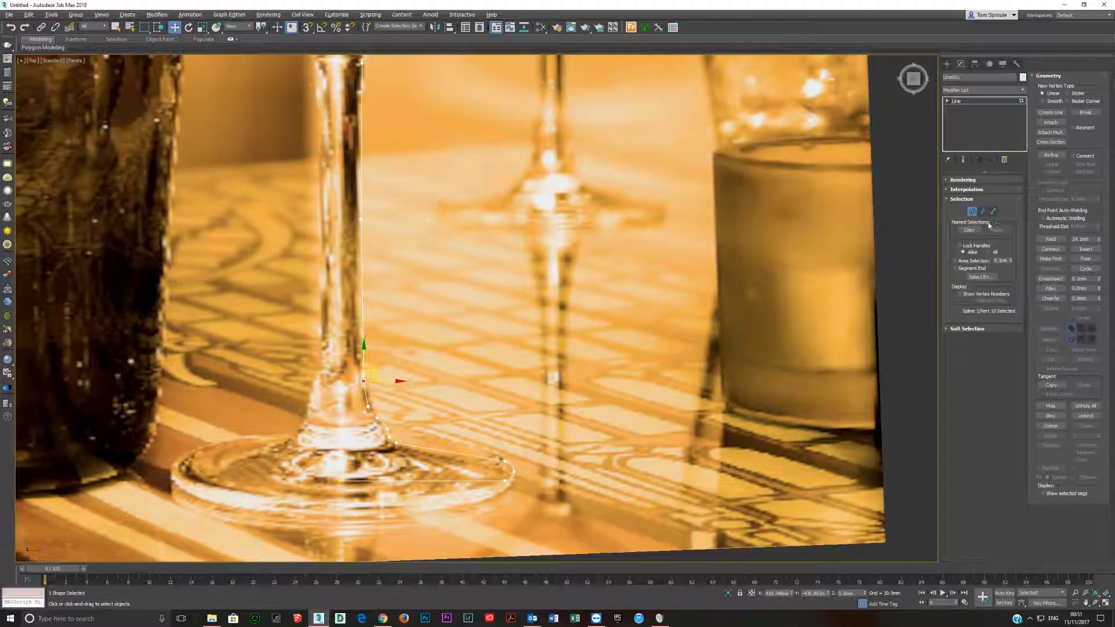
right_click(350, 365)
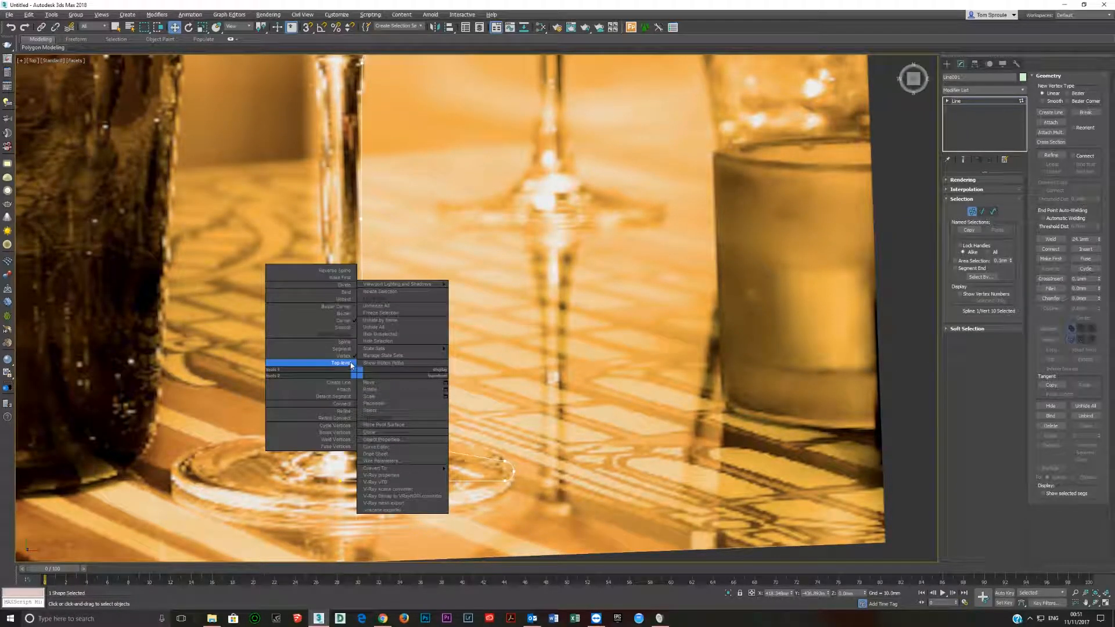
left_click(346, 319)
Convert the vertex midway down the stem to Bezier and shift it horizontally to follow the stem's edge.
left_click(361, 219)
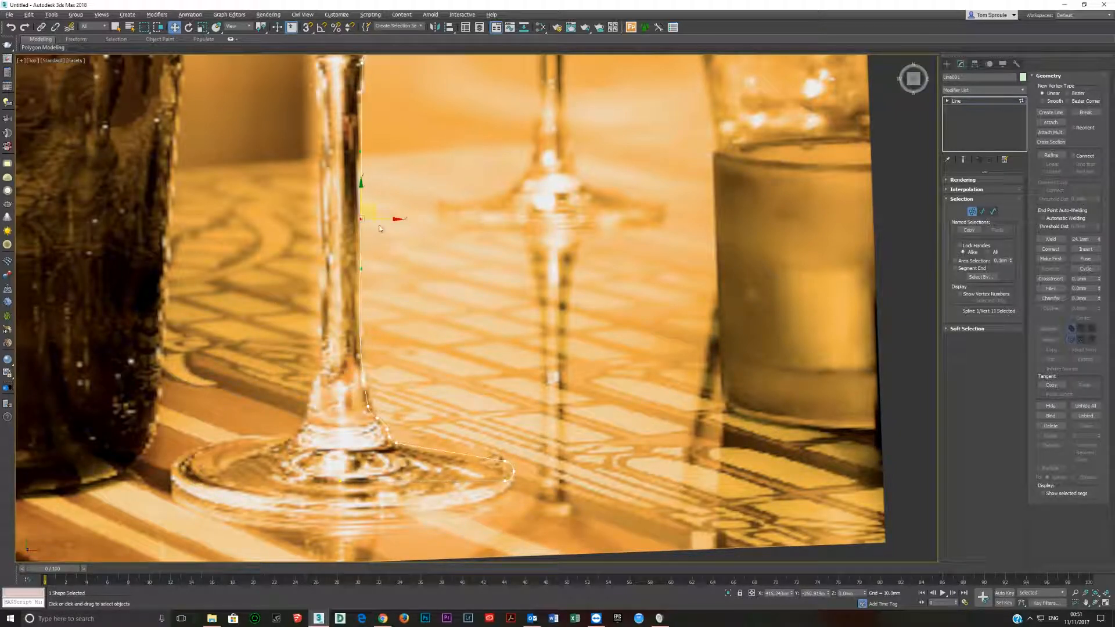
right_click(370, 213)
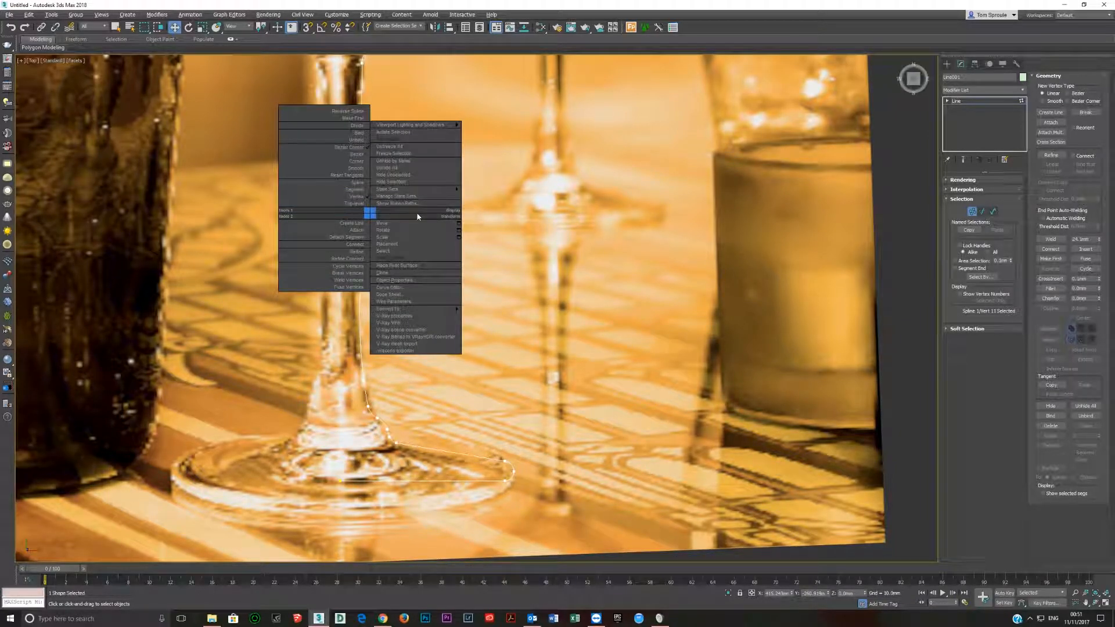
left_click(357, 155)
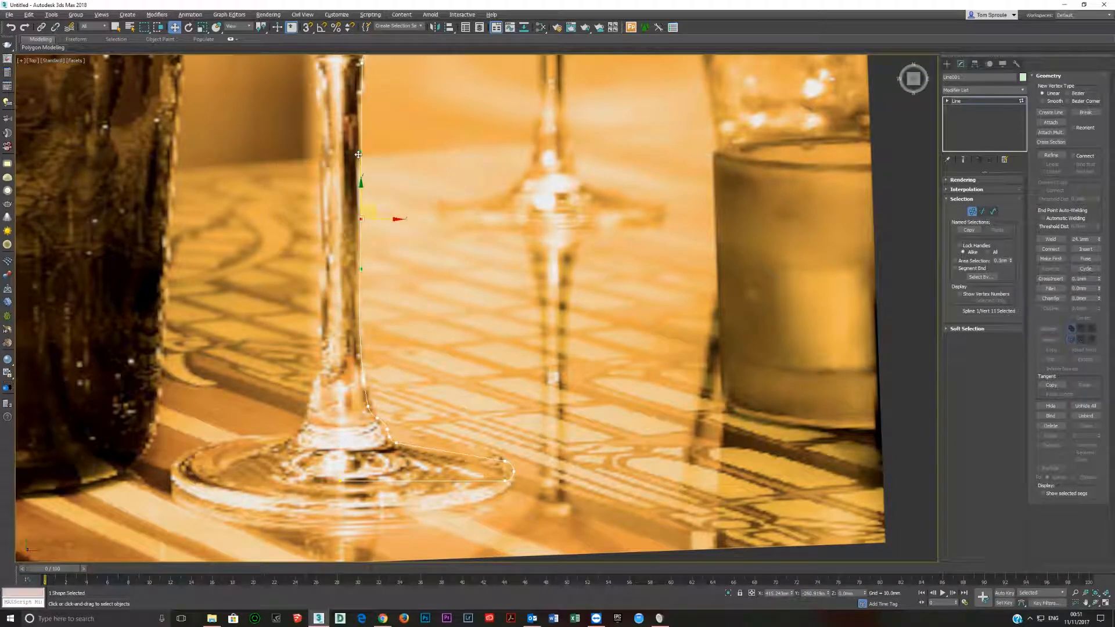
scroll(361, 234, "down", 2)
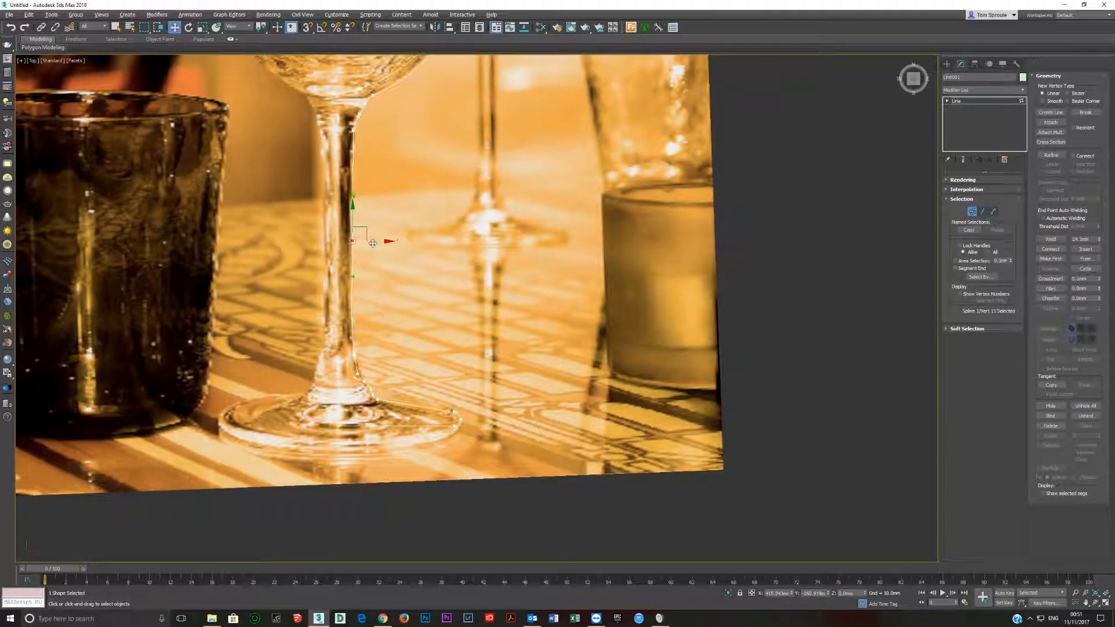
left_click_drag(370, 243, 370, 245)
middle_click_drag(370, 245, 348, 336)
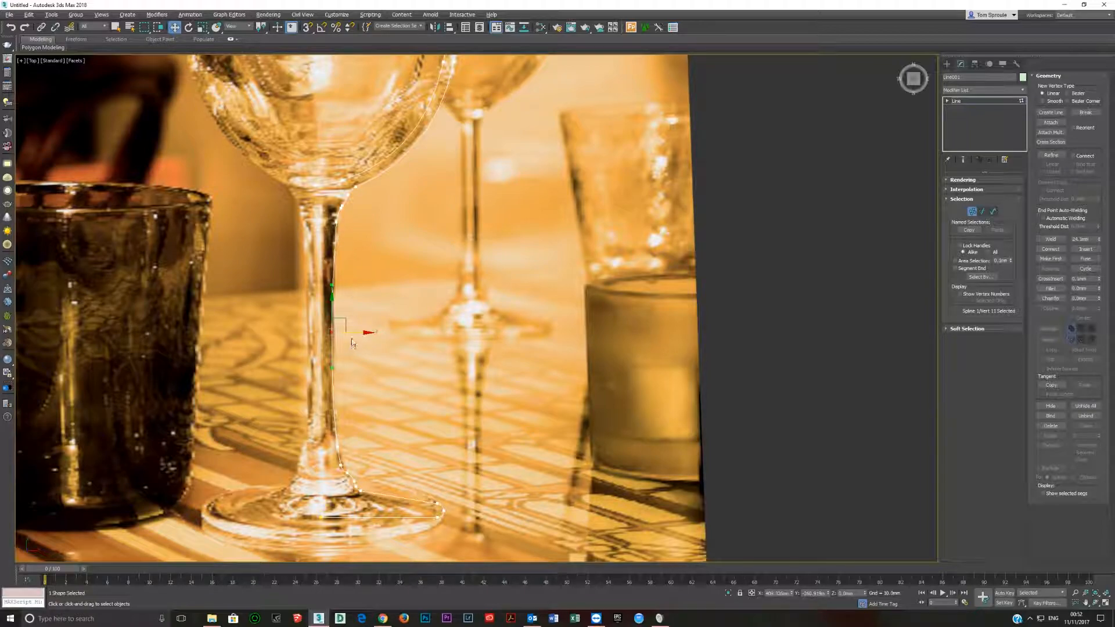
left_click_drag(352, 331, 356, 331)
Isolate the glass profile spline from the reference picture and leave vertex editing to work on the whole line.
scroll(357, 330, "down", 3)
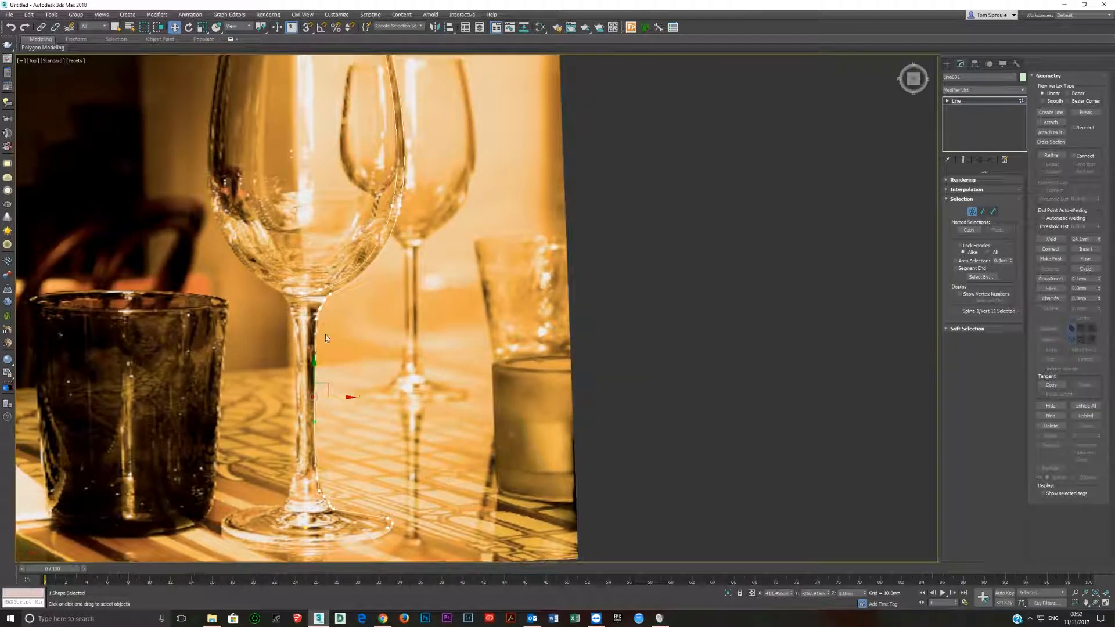
scroll(337, 325, "up", 5)
scroll(319, 319, "down", 6)
scroll(345, 274, "up", 2)
middle_click_drag(344, 274, 340, 238)
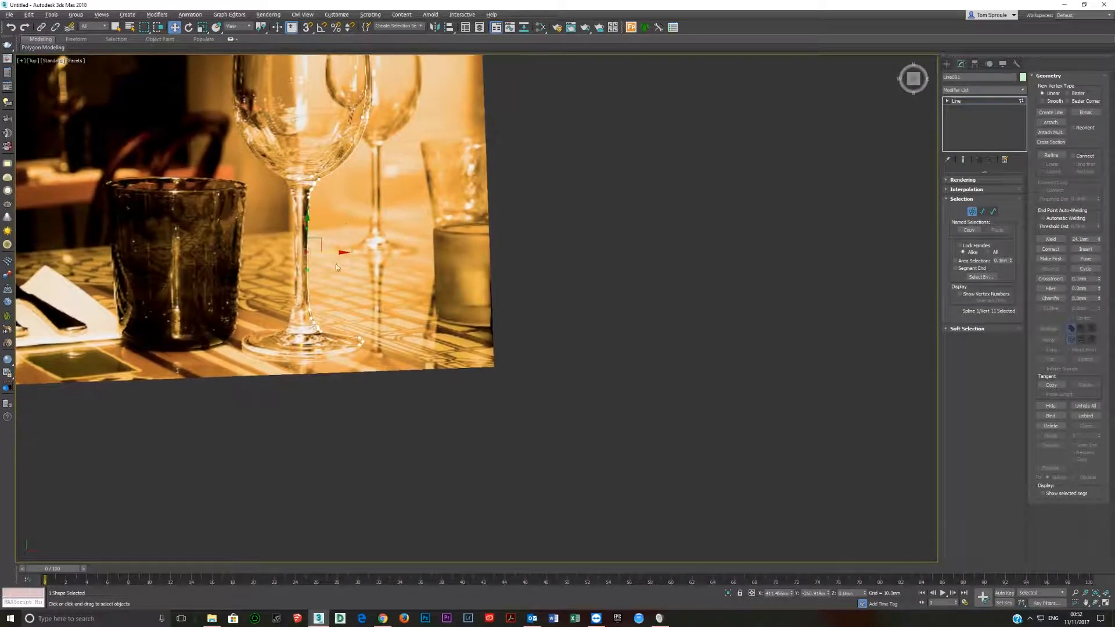
scroll(331, 300, "down", 2)
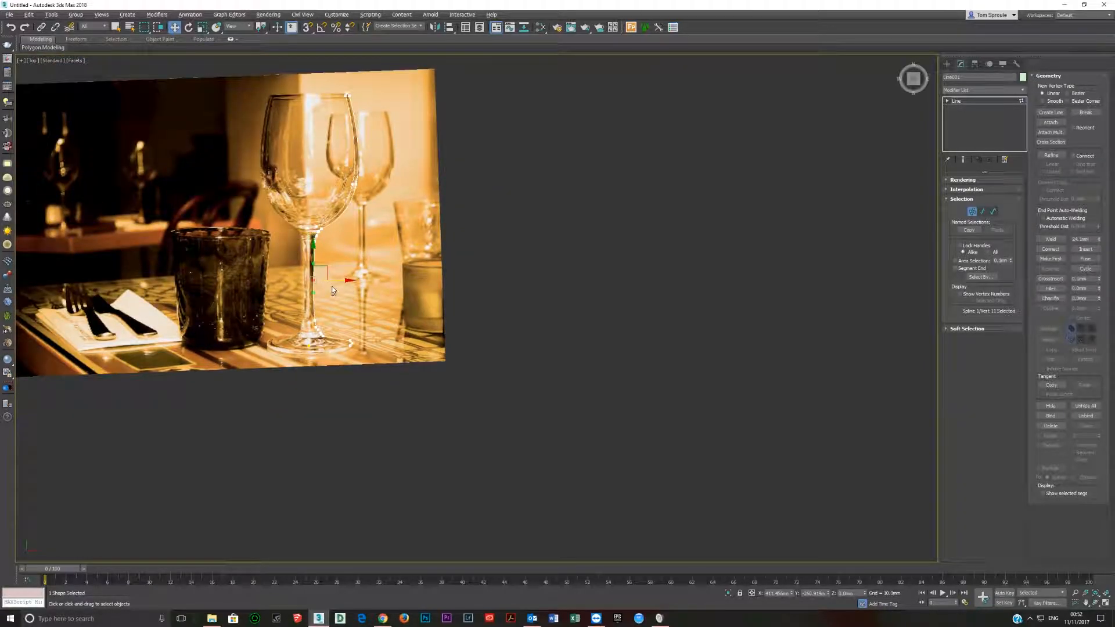
middle_click_drag(333, 291, 417, 306)
key("alt+q")
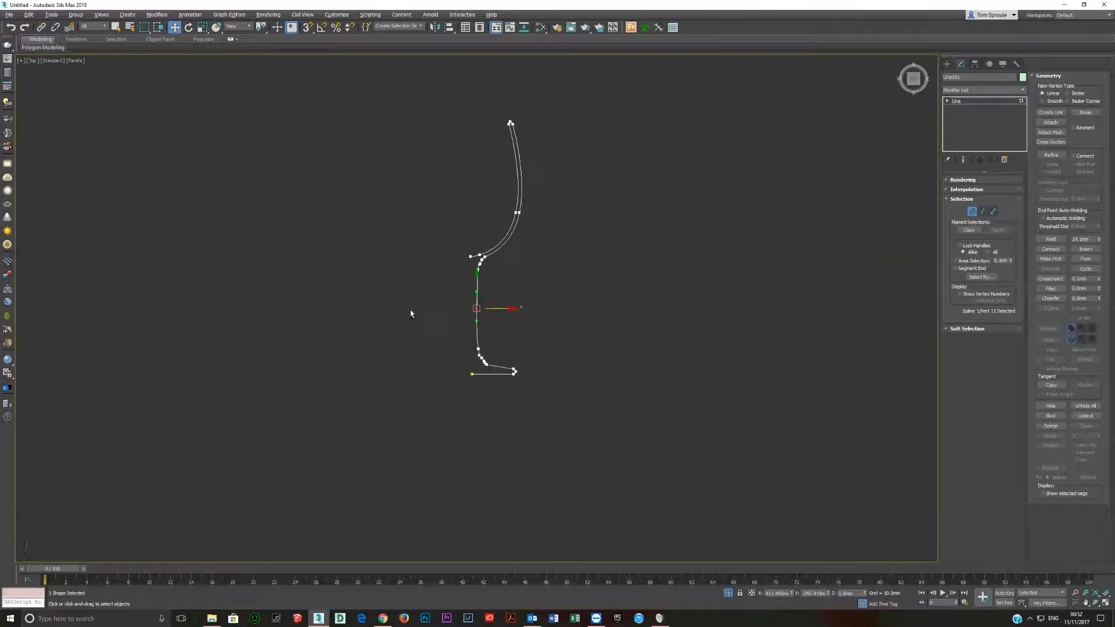
left_click(983, 101)
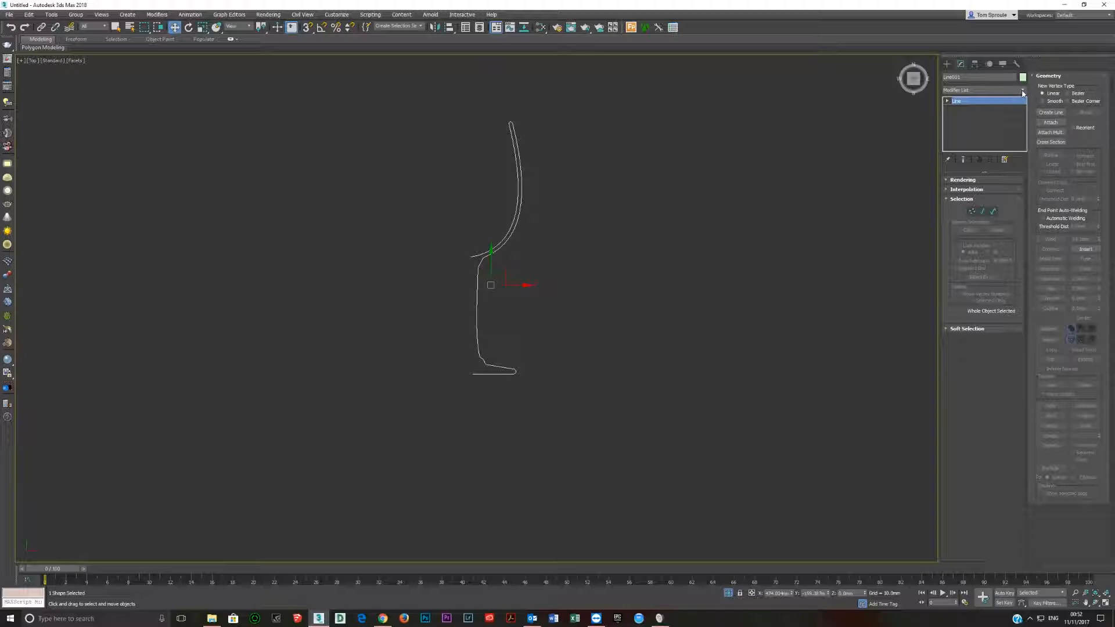
Select the inner end vertex of the foot's base line, turn on snapping and display the grid and snap options.
left_click(1023, 91)
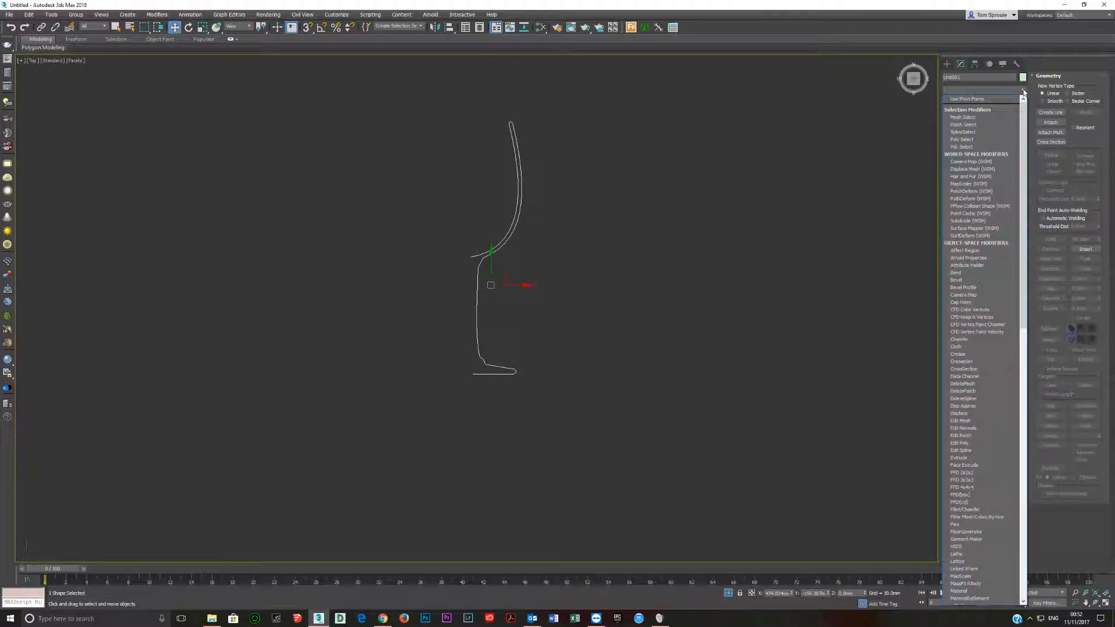
left_click(1023, 90)
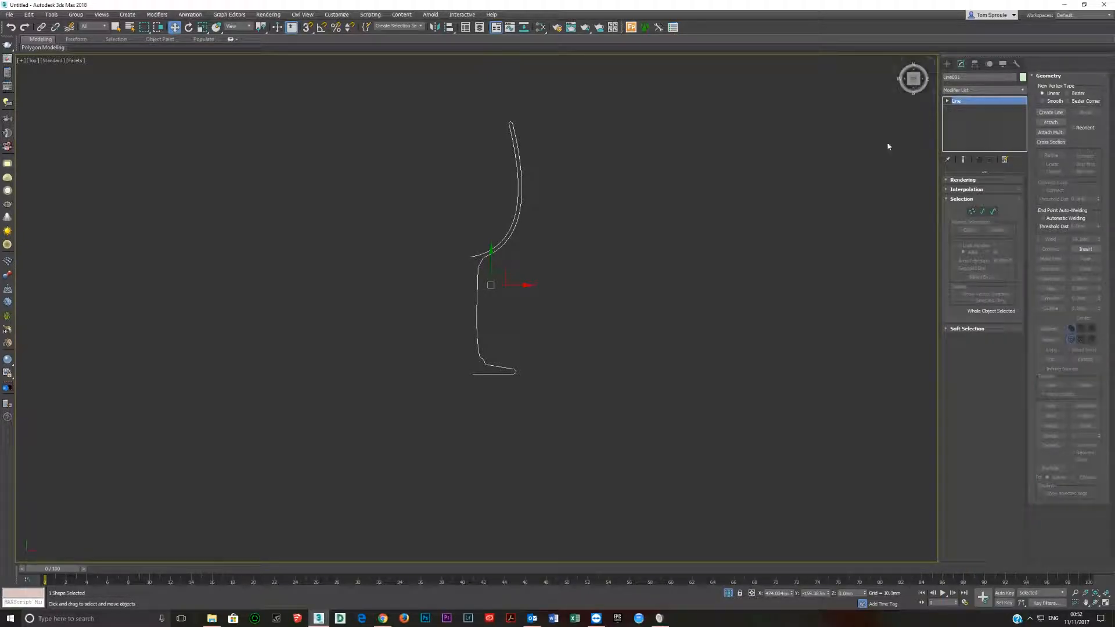
key("1")
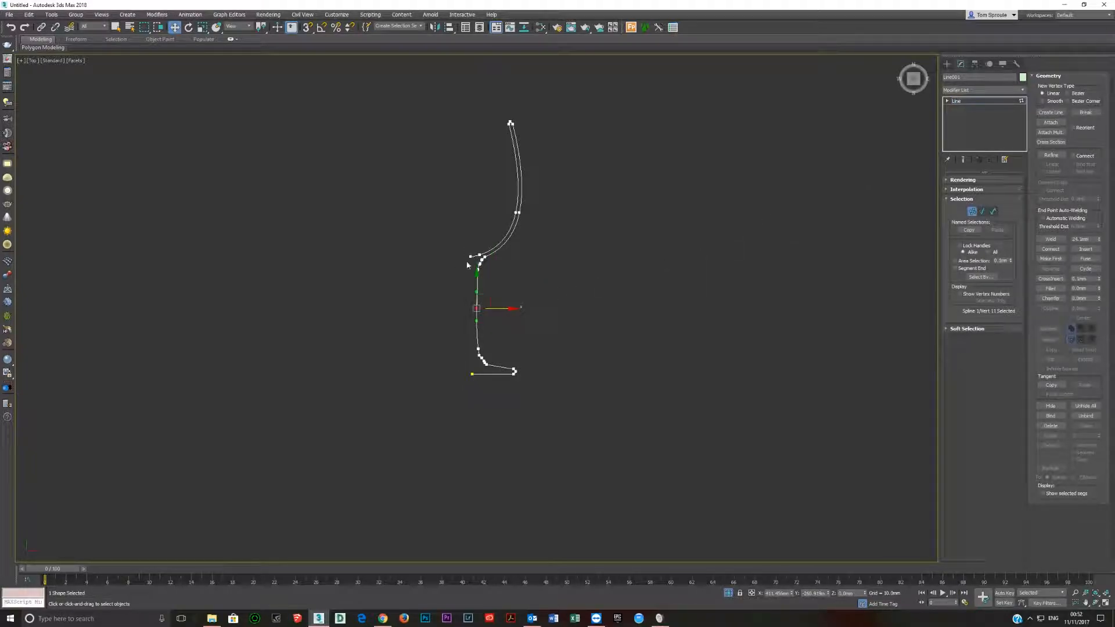
left_click(472, 375)
key("s")
right_click(309, 29)
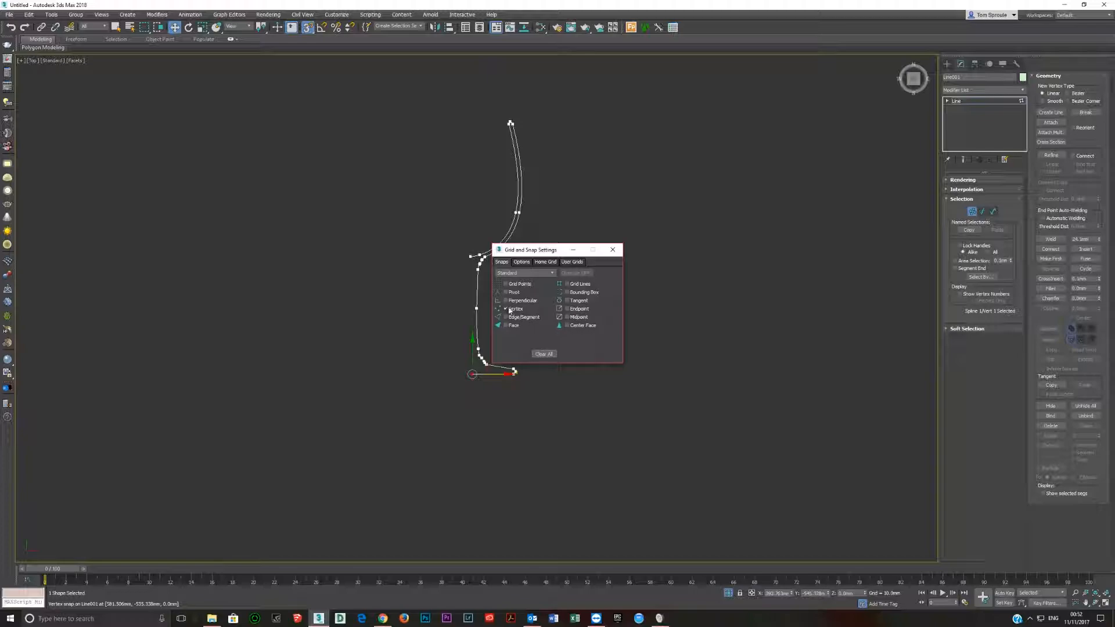
left_click(521, 262)
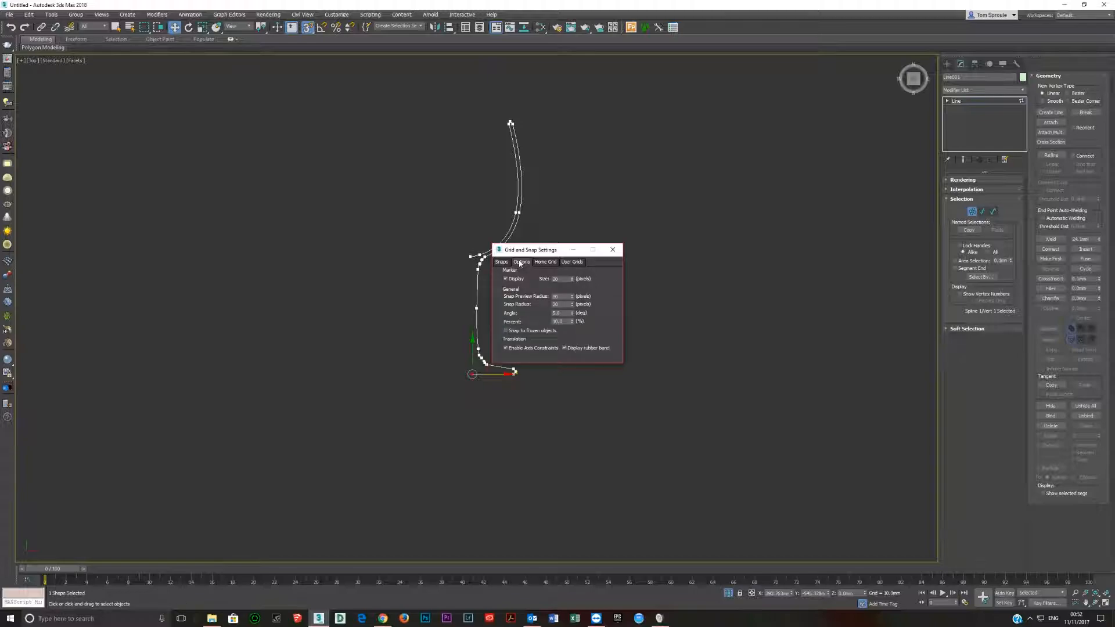
left_click(543, 263)
left_click(572, 262)
left_click(523, 263)
left_click_drag(455, 369, 464, 262)
left_click(514, 348)
left_click_drag(482, 372, 511, 372)
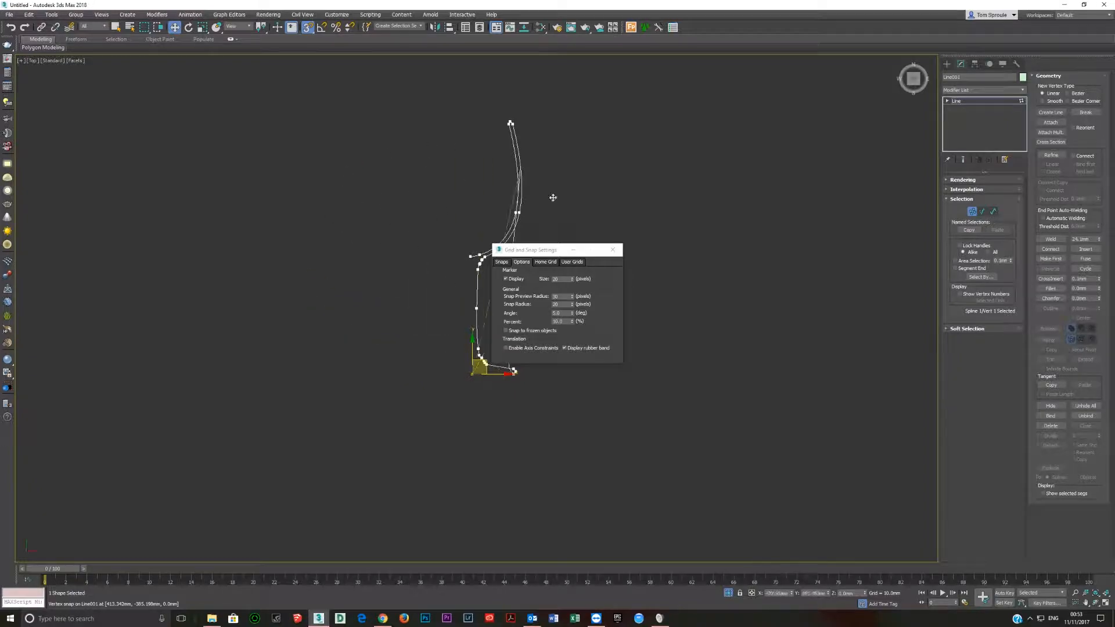
left_click(520, 349)
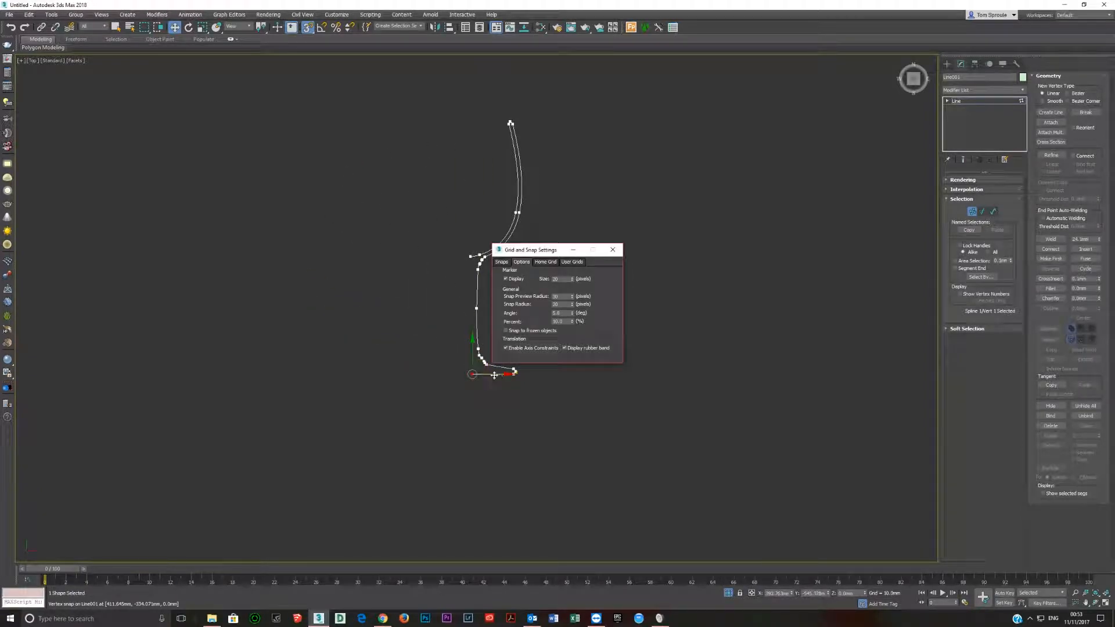
Snap the foot's inner end vertex horizontally into line with the bowl's inner end vertex, and leave vertex editing.
left_click_drag(492, 374, 466, 260)
left_click(612, 249)
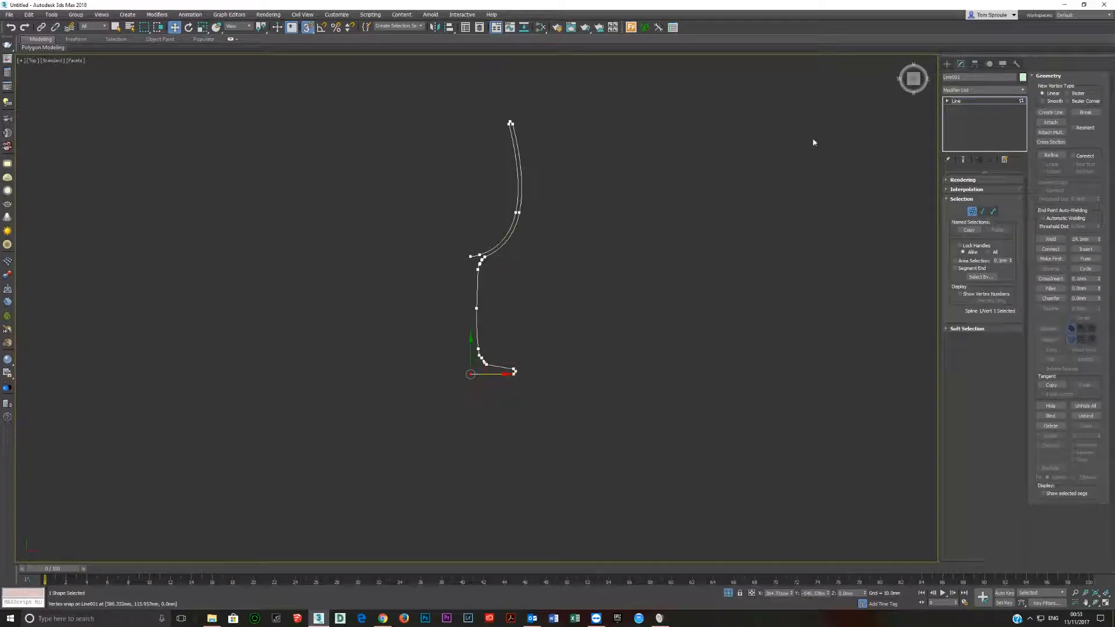
left_click(1007, 101)
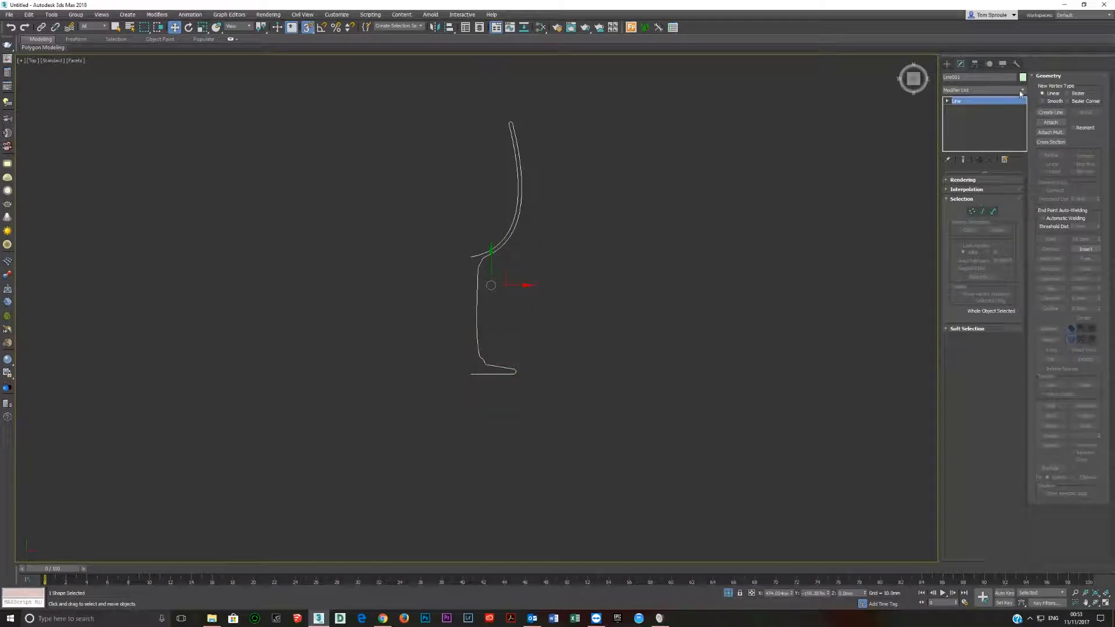
Apply a Lathe modifier to the glass profile spline.
left_click(1020, 91)
key("l")
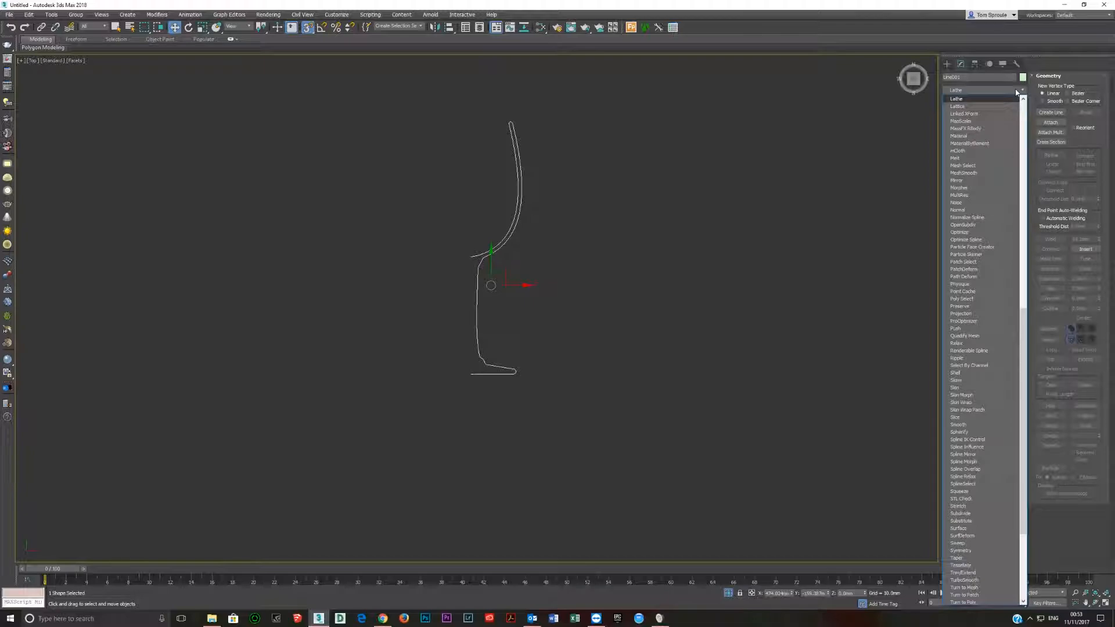
key("Return")
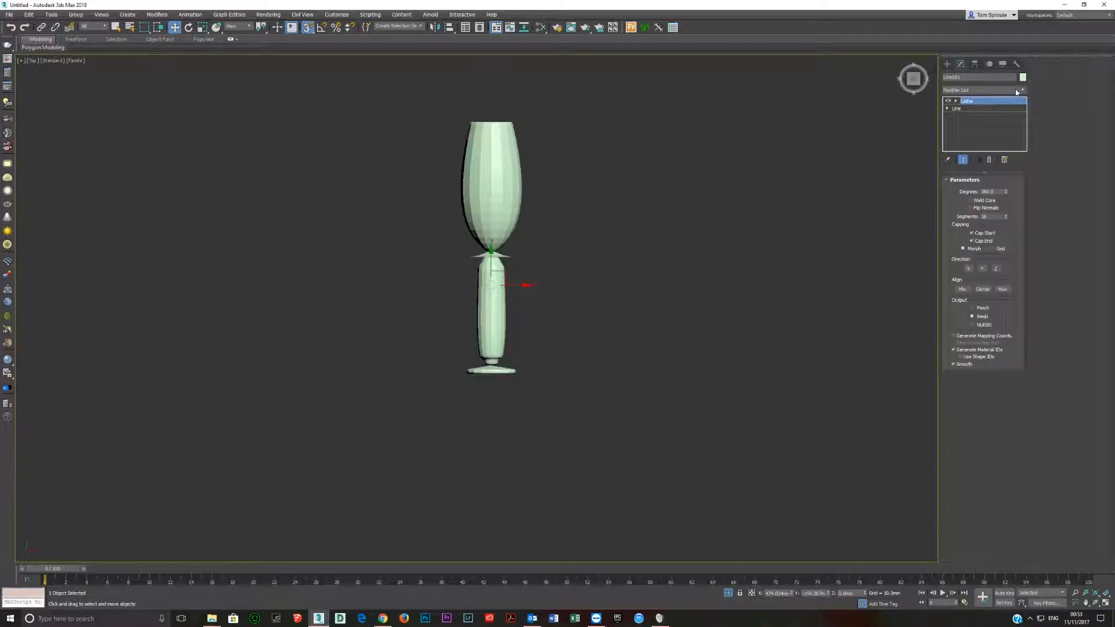
middle_click_drag(545, 261, 538, 234, "alt")
Align the Lathe axis to Min, comparing it with the Center and Max alignments.
left_click(981, 290)
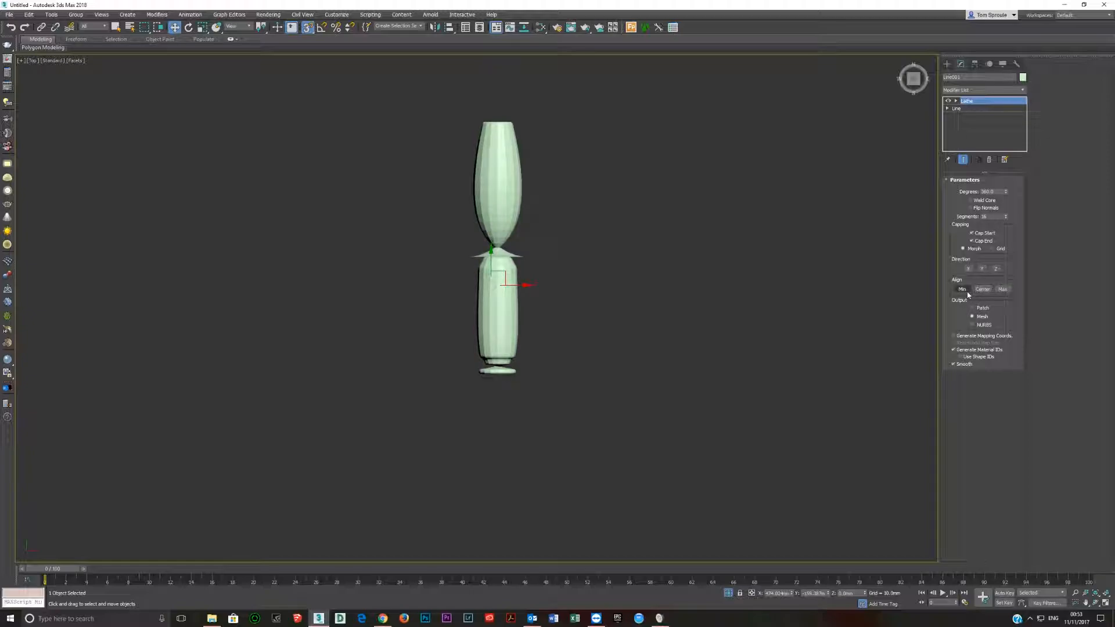
left_click(964, 290)
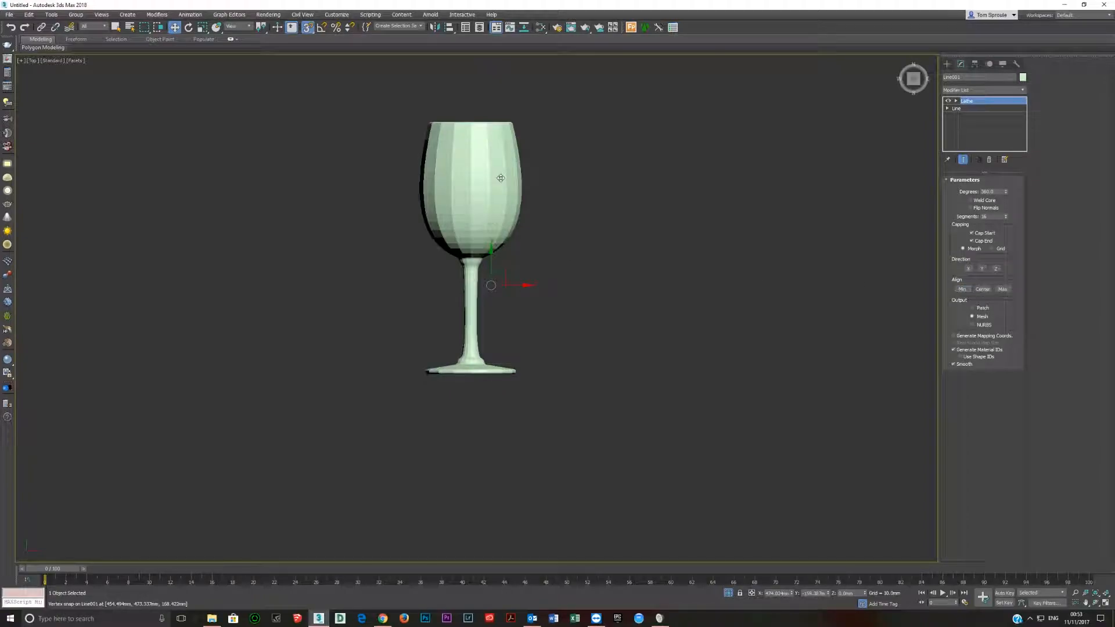
left_click(1008, 290)
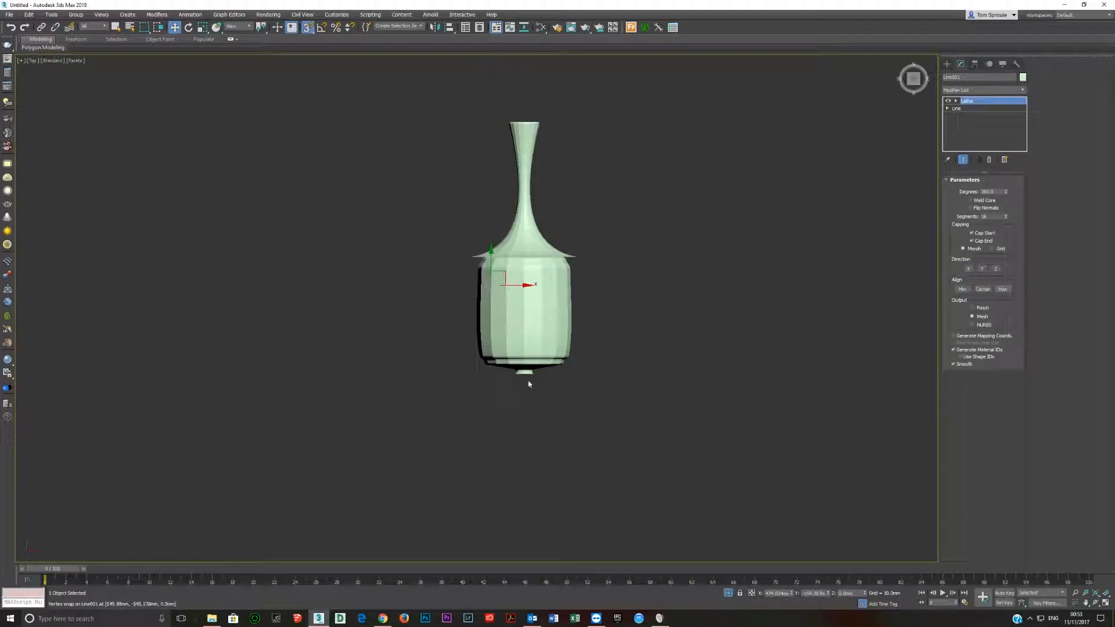
left_click(962, 289)
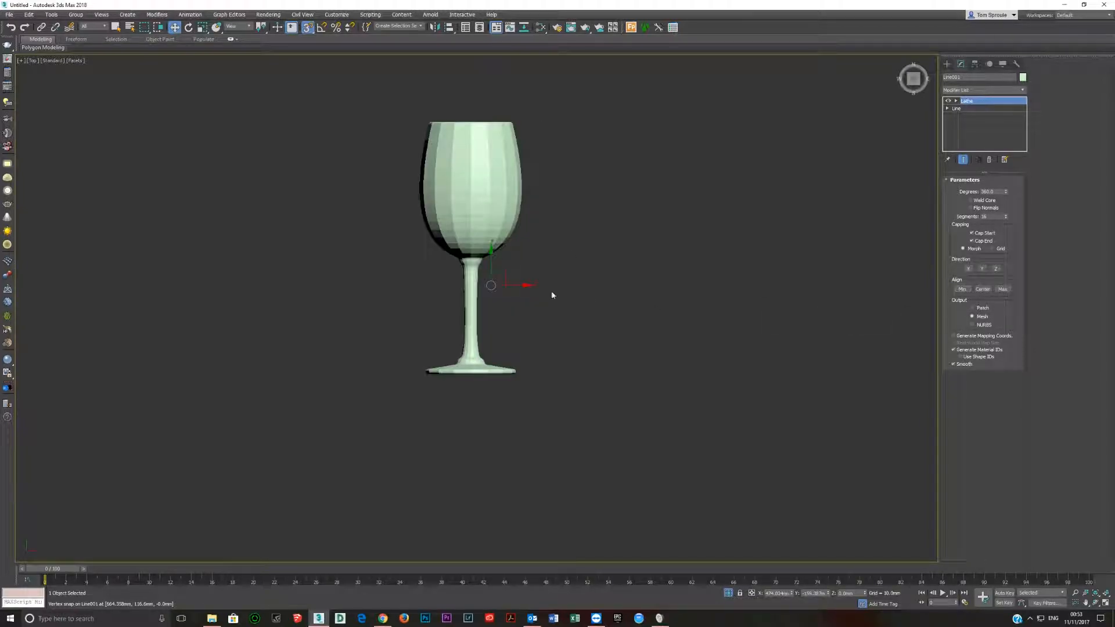
Set the viewport to Default Shading in the top view.
middle_click_drag(494, 306, 493, 282, "alt")
key("t")
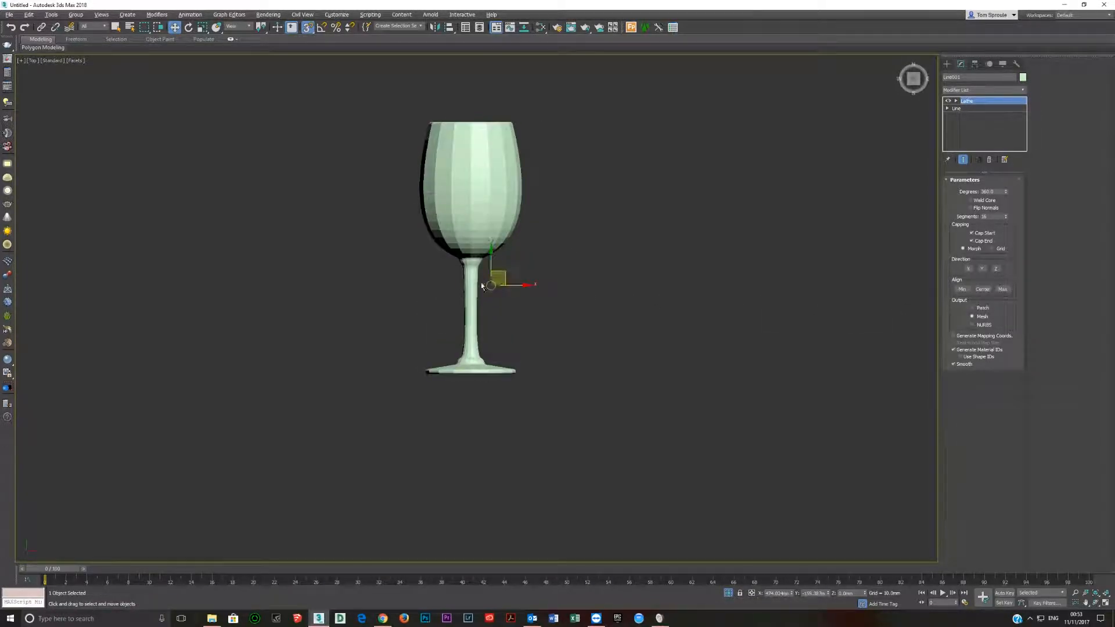
left_click(75, 61)
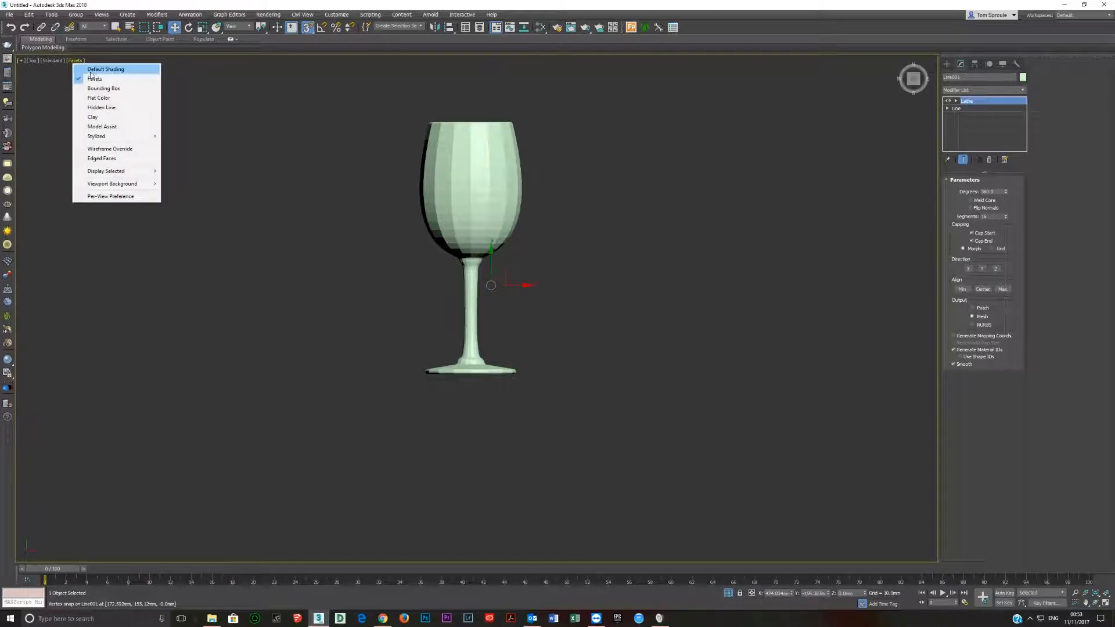
left_click(90, 70)
Turn on Weld Core for the Lathe to close the centres of the base and bowl, and inspect the bowl's inside.
middle_click_drag(491, 275, 501, 229, "alt")
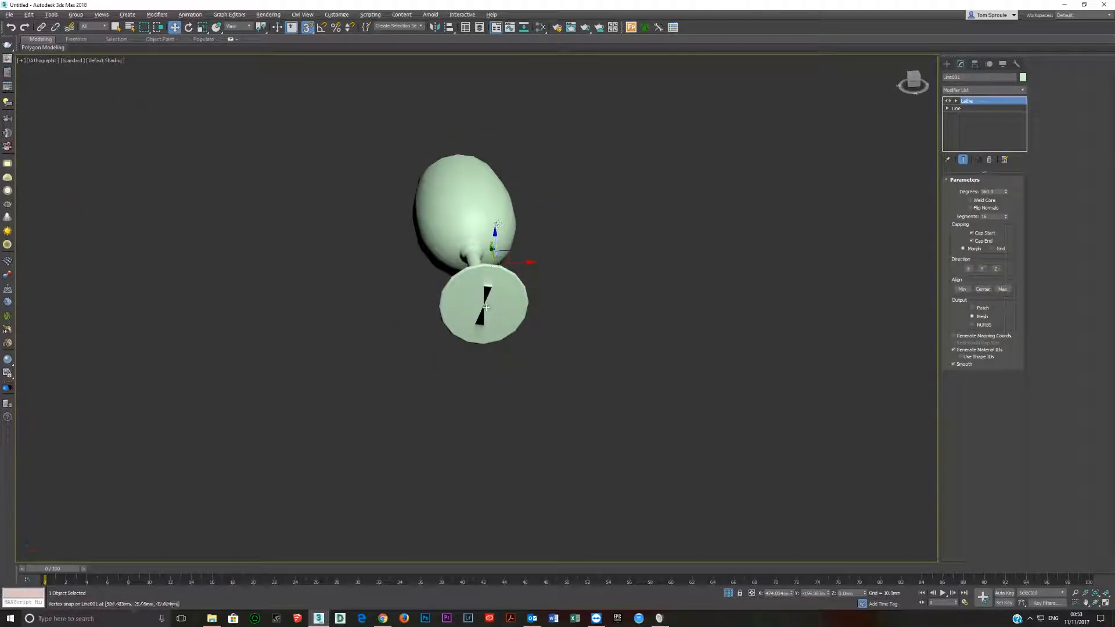
middle_click_drag(487, 304, 476, 244, "alt")
scroll(481, 243, "up", 5)
scroll(442, 238, "up", 3)
scroll(436, 218, "down", 8)
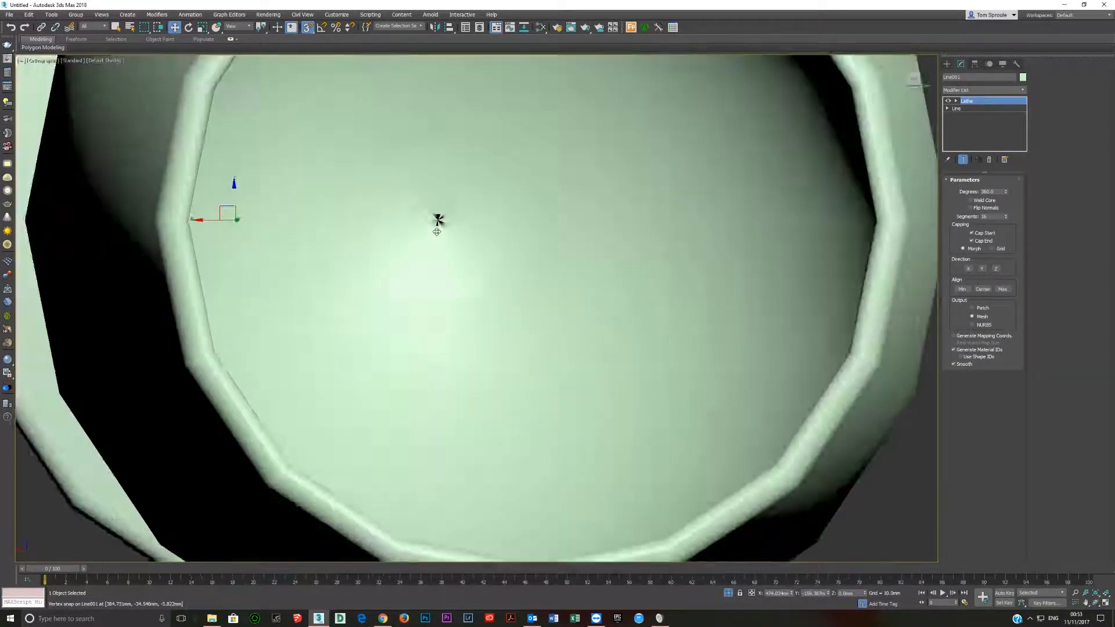
middle_click_drag(439, 232, 524, 280, "alt")
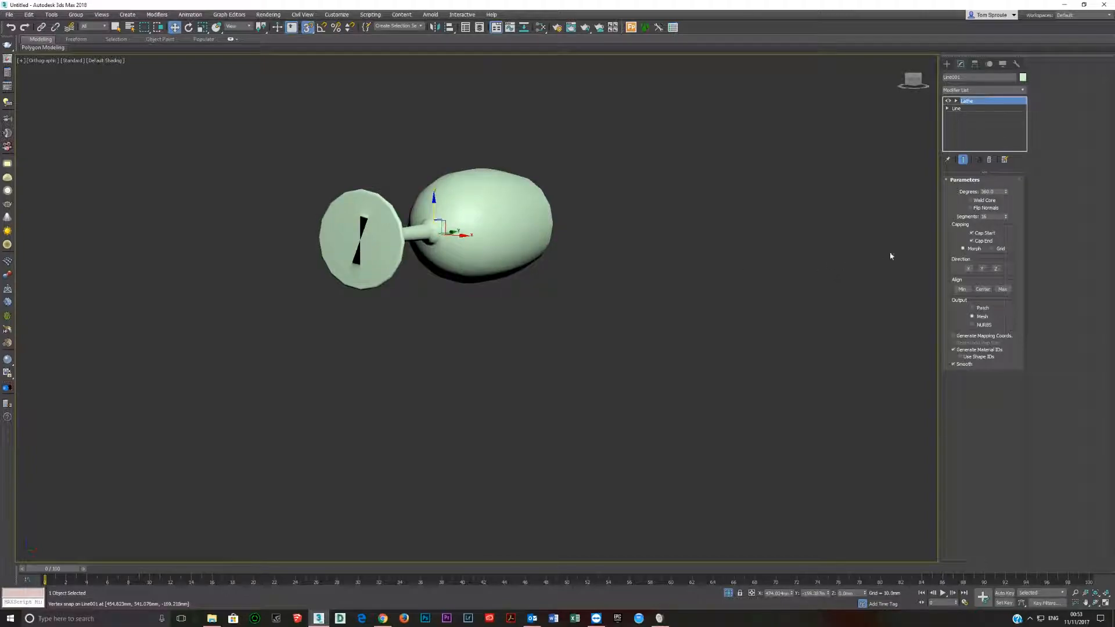
left_click(973, 200)
middle_click_drag(527, 266, 437, 235, "alt")
scroll(438, 235, "up", 6)
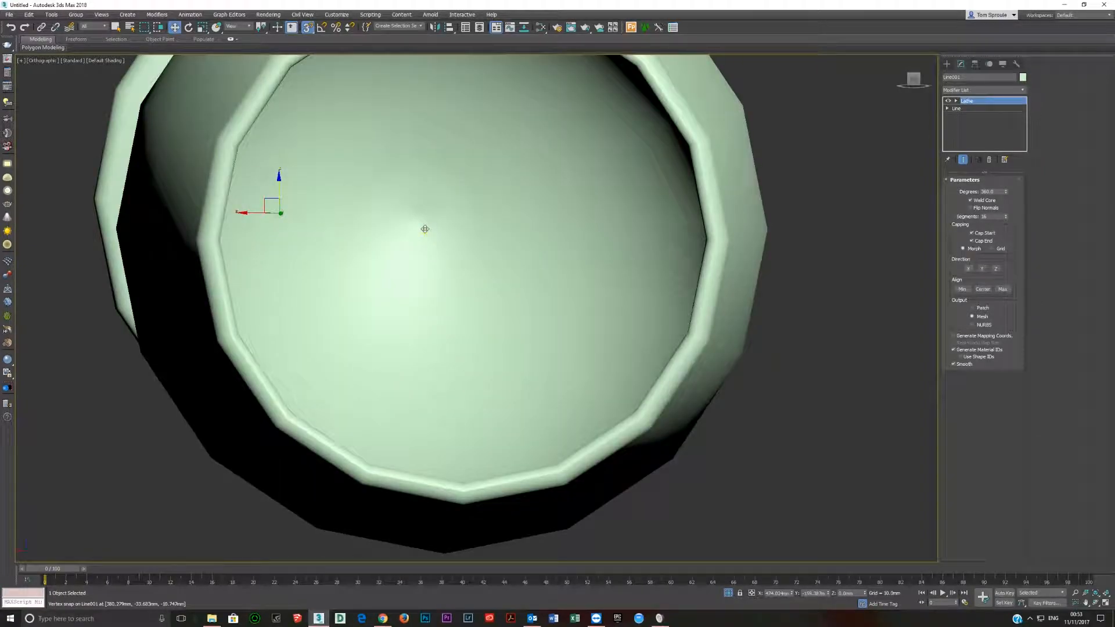
scroll(426, 225, "down", 8)
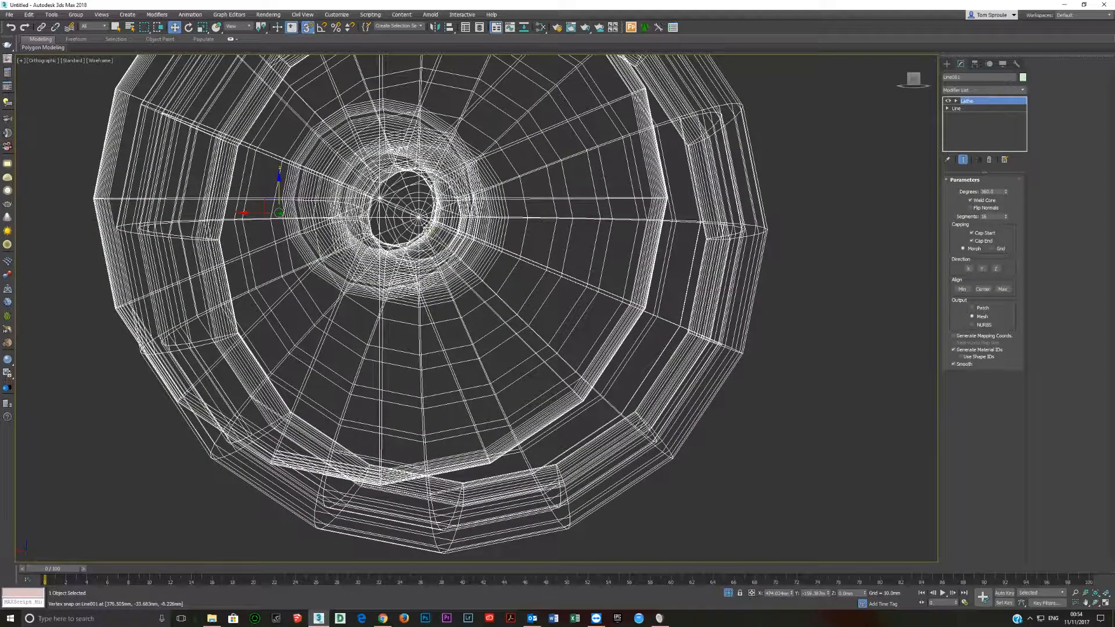
mouse_move(421, 235)
middle_mouse_down("alt")
mouse_move(488, 253)
mouse_move(562, 253)
mouse_move(414, 240)
middle_mouse_up("alt")
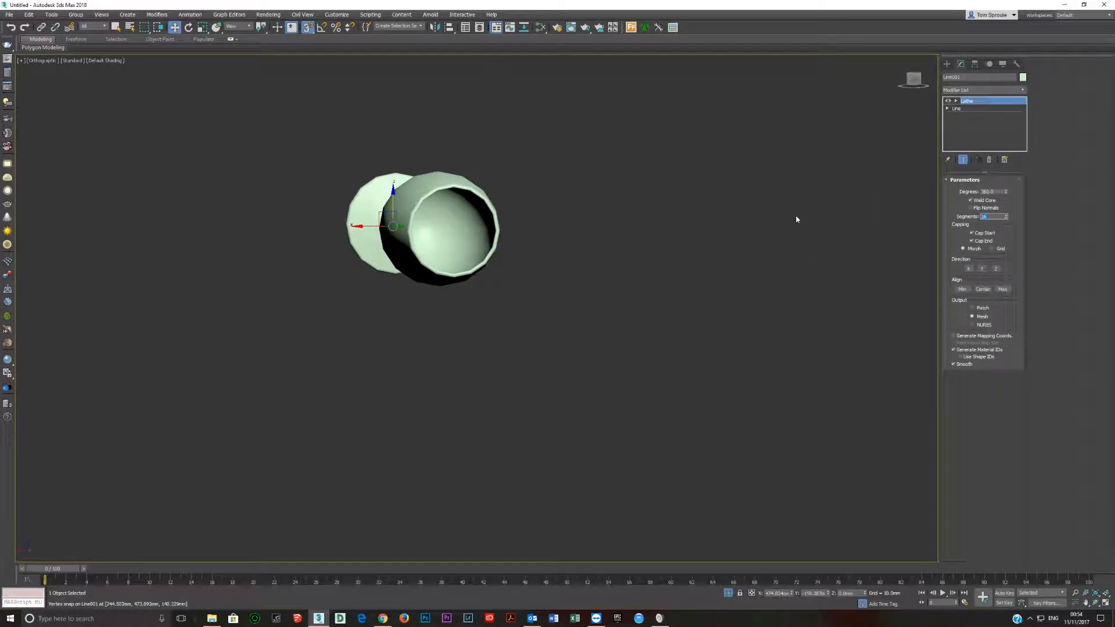
Set the Lathe's segments to 32 and inspect the glass mesh in wireframe.
type("32")
key("Return")
middle_click_drag(402, 224, 431, 231, "alt")
scroll(539, 243, "up", 4)
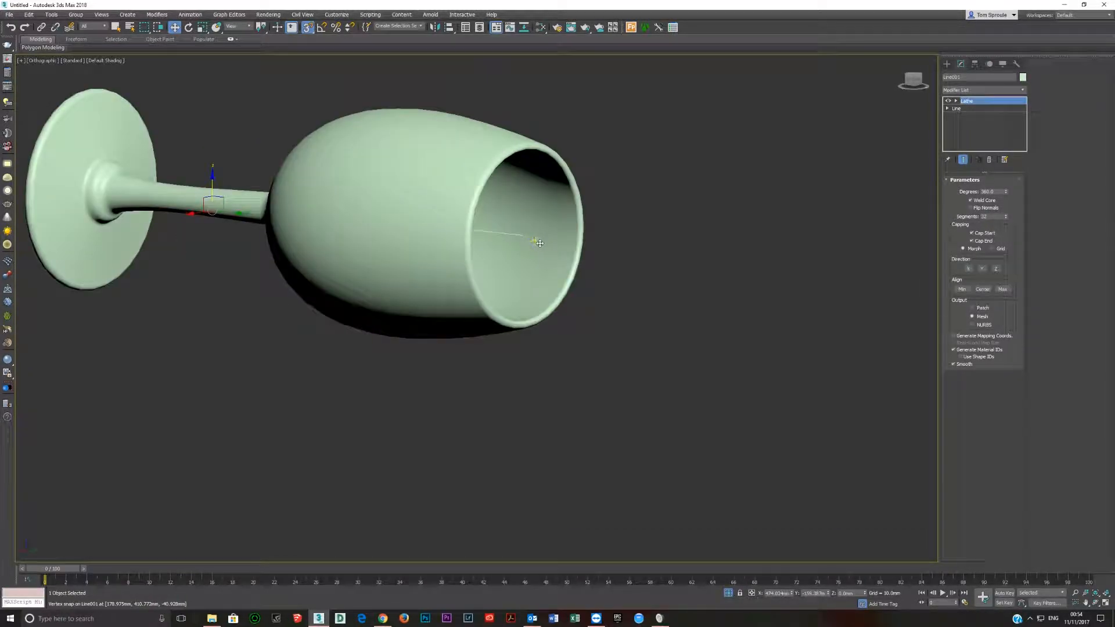
key("F3")
scroll(455, 225, "down", 4)
middle_click_drag(455, 226, 453, 250, "alt")
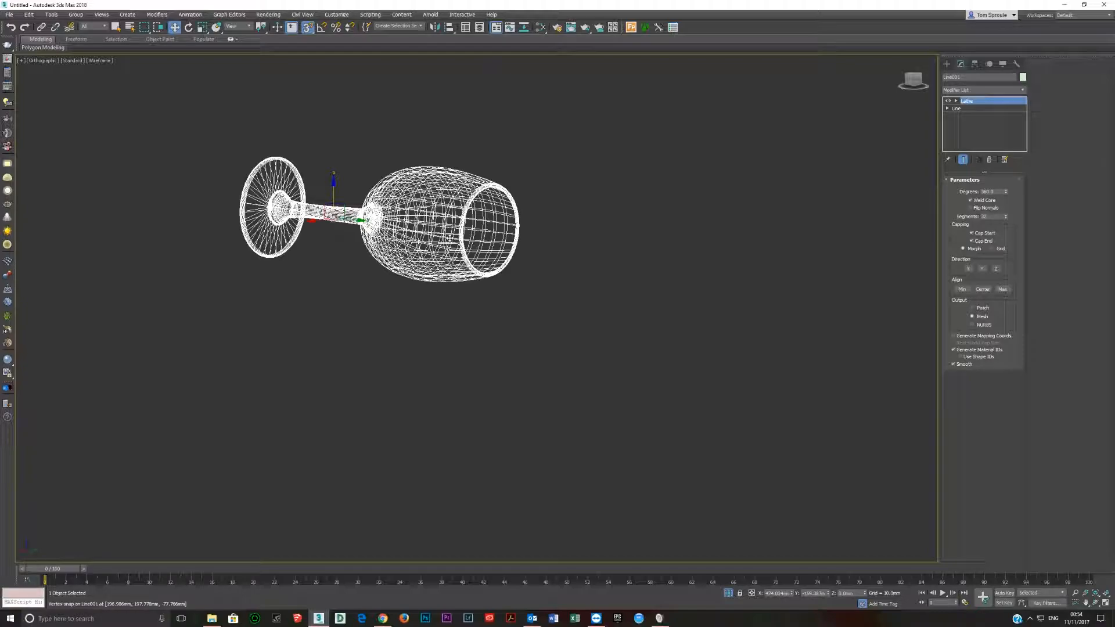
Unhide the reference picture plane behind the glass in the top view.
key("t")
key("z")
scroll(487, 251, "down", 2)
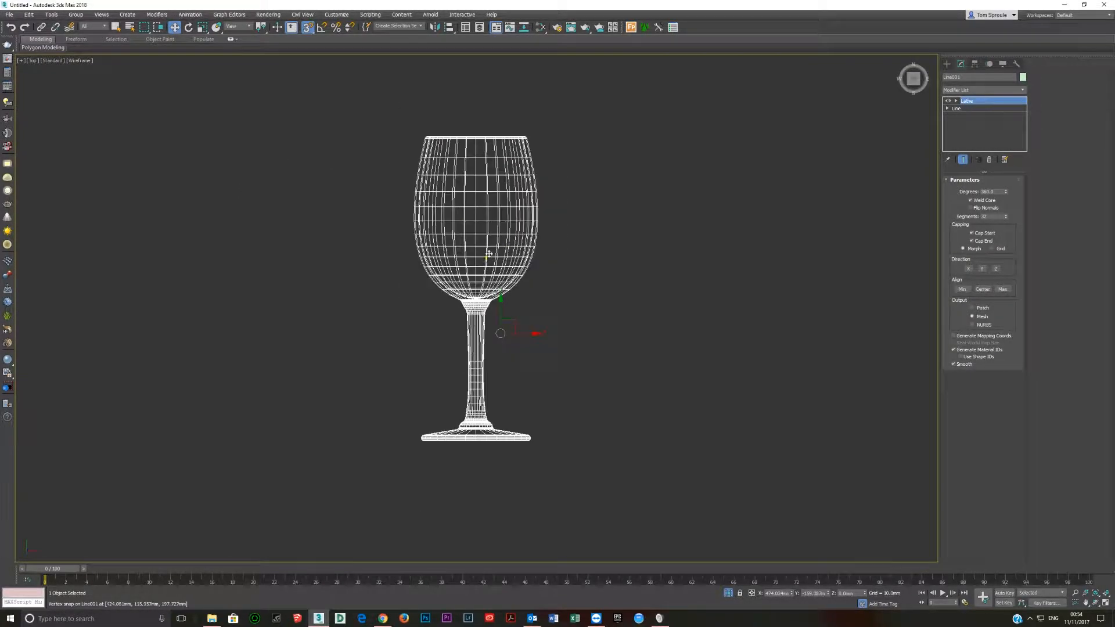
middle_click_drag(461, 240, 380, 194)
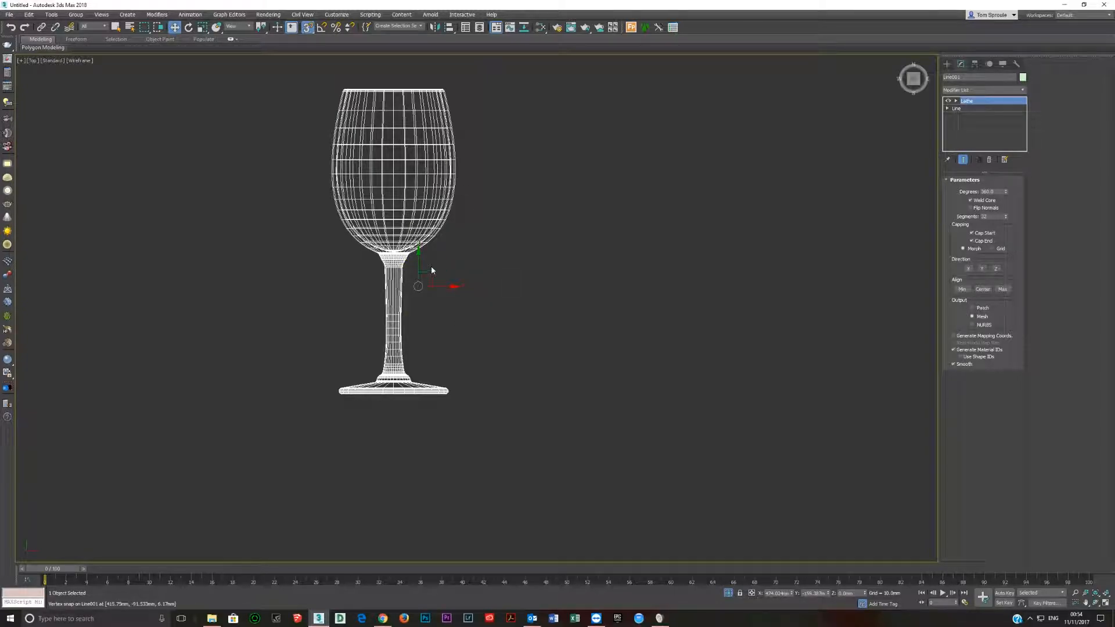
right_click(458, 268)
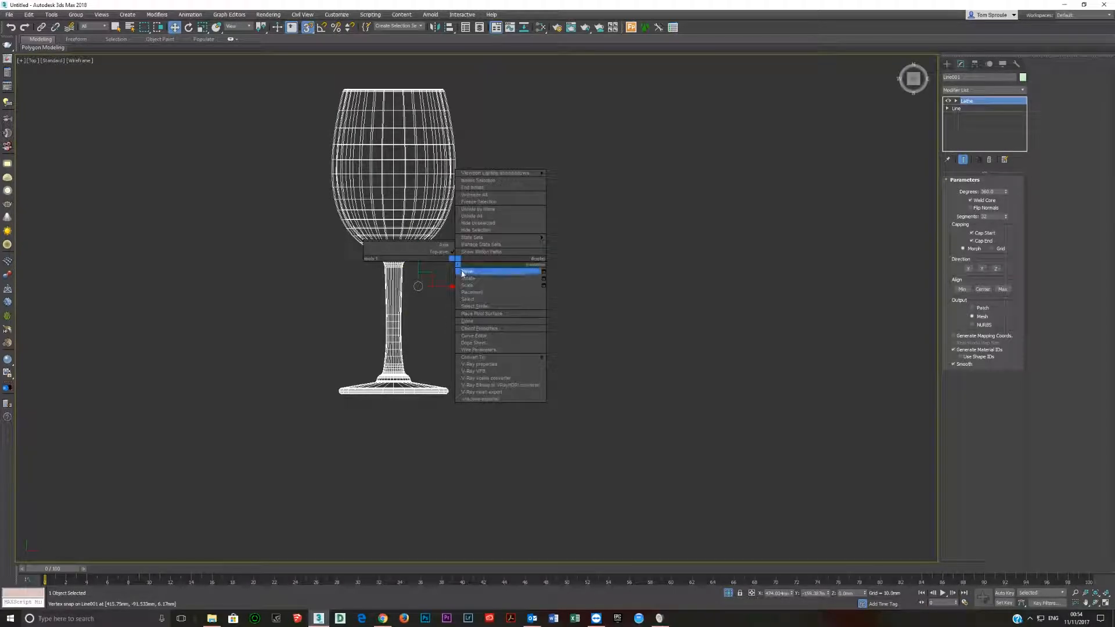
left_click(484, 220)
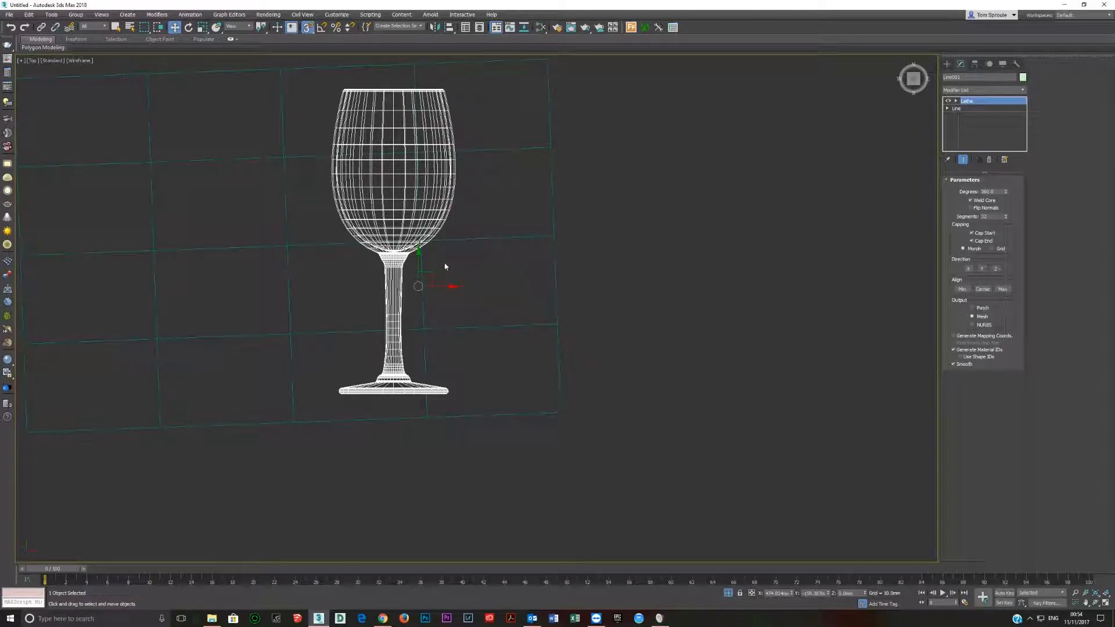
Switch the viewport from wireframe to Facets shading.
key("F3")
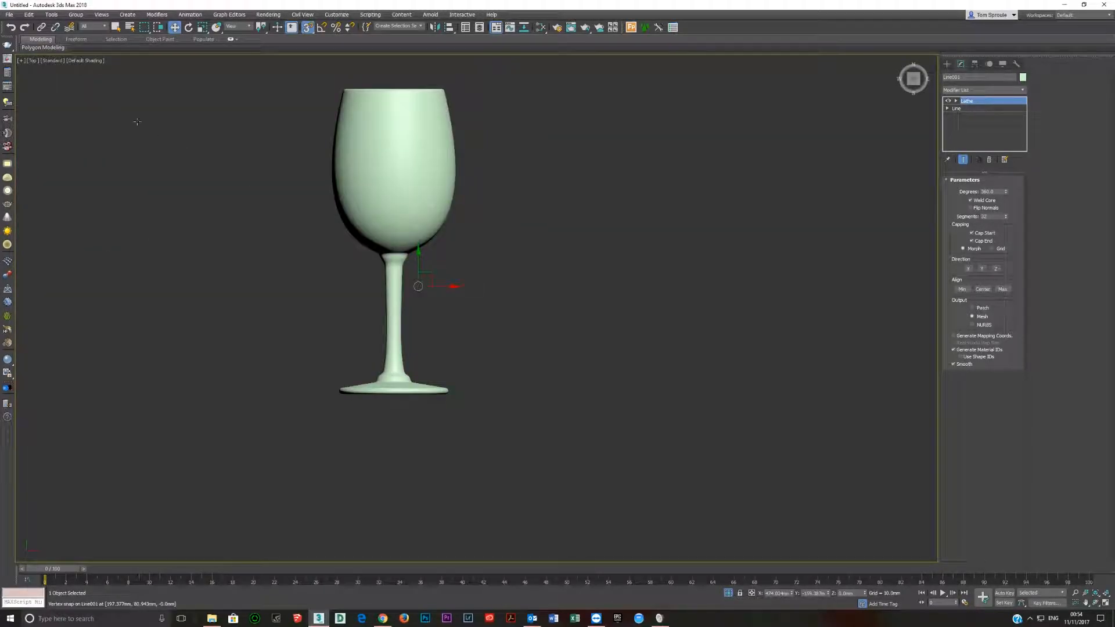
left_click(88, 60)
left_click(116, 76)
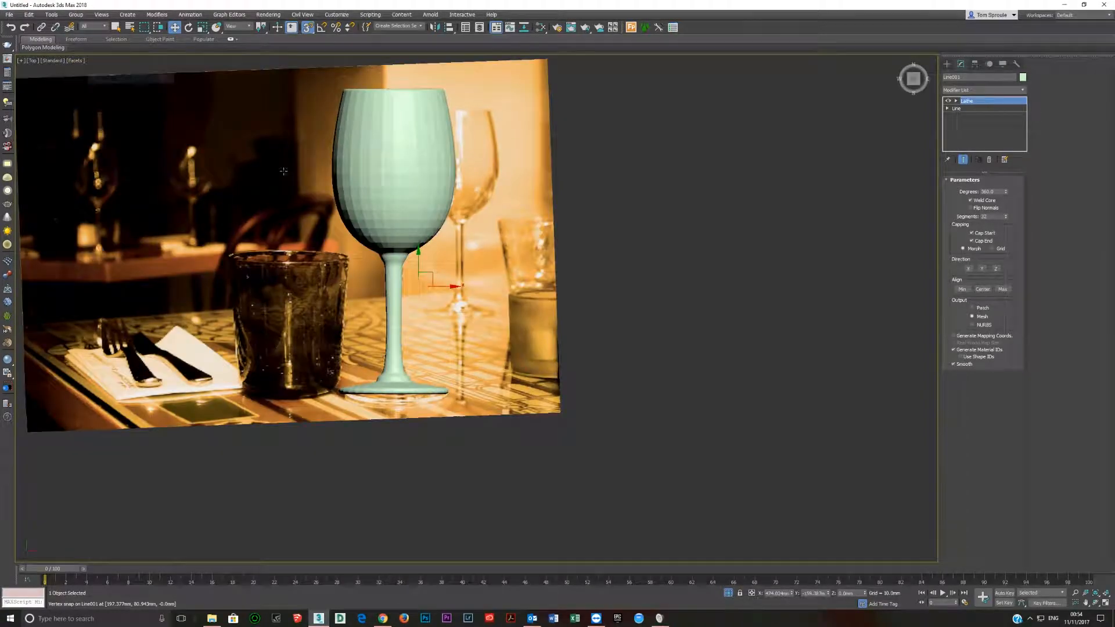
left_click(449, 316)
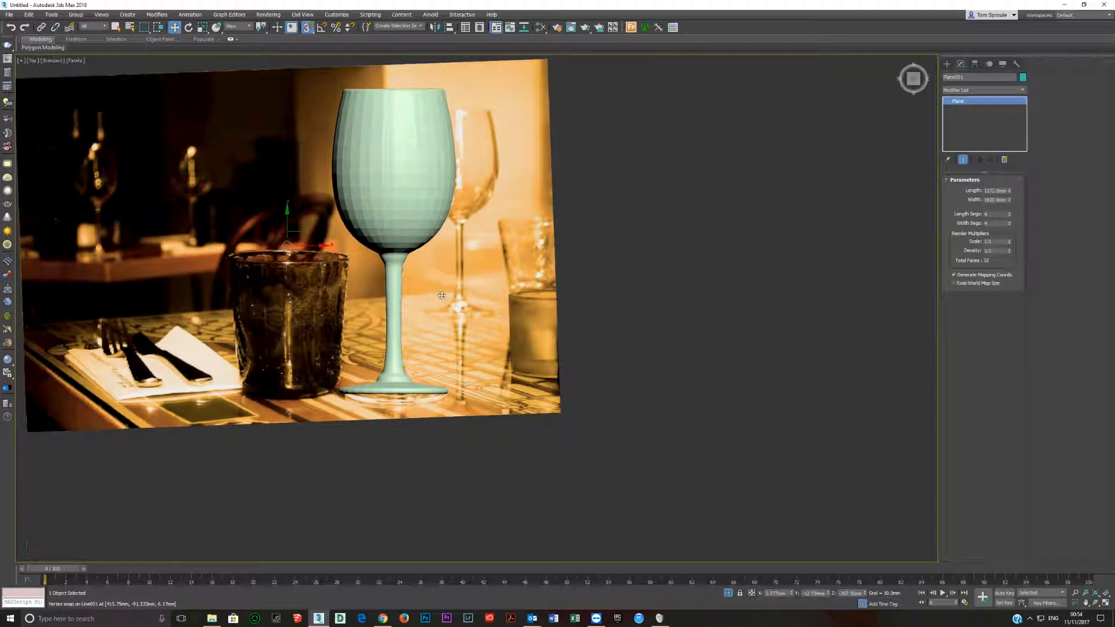
left_click_drag(308, 243, 140, 227)
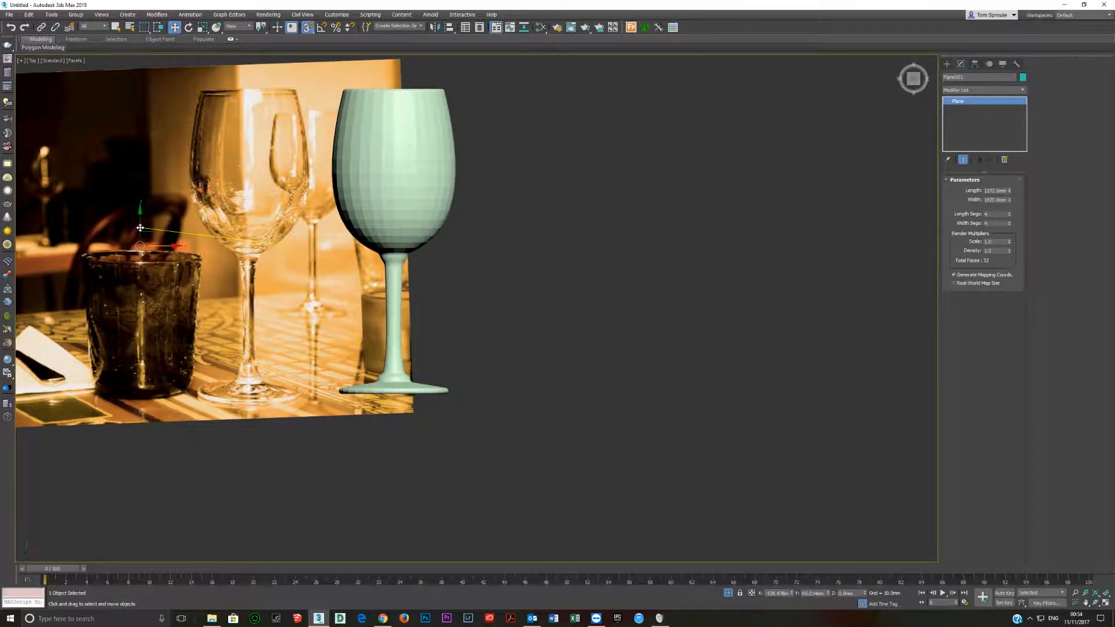
right_click(140, 228)
Select the lathed glass and make it see-through over the reference picture.
left_click(404, 211)
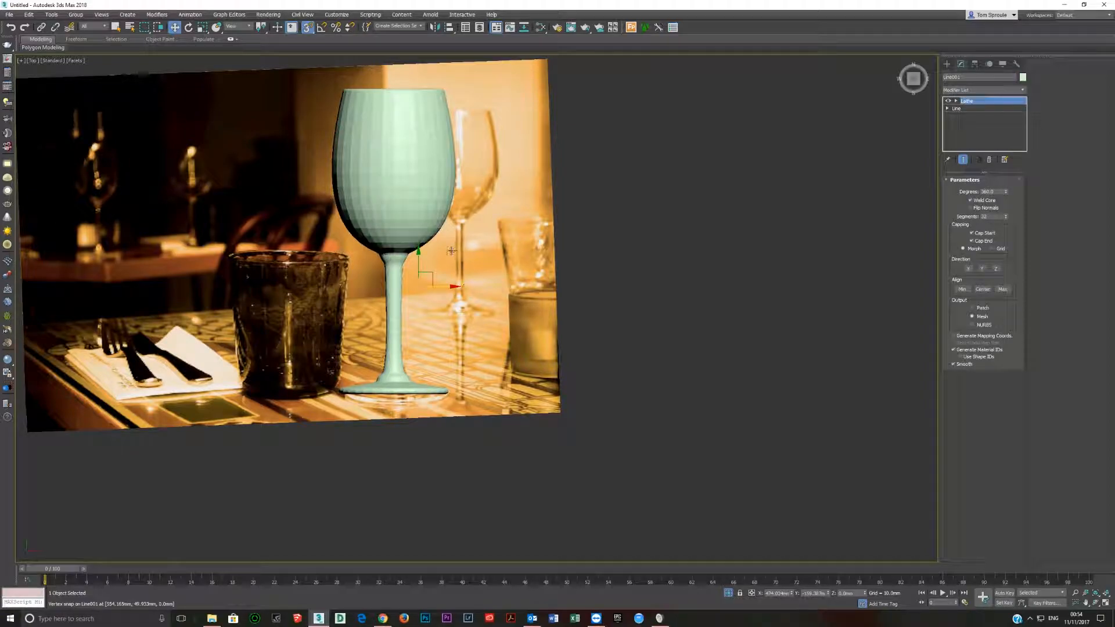
key("alt+x")
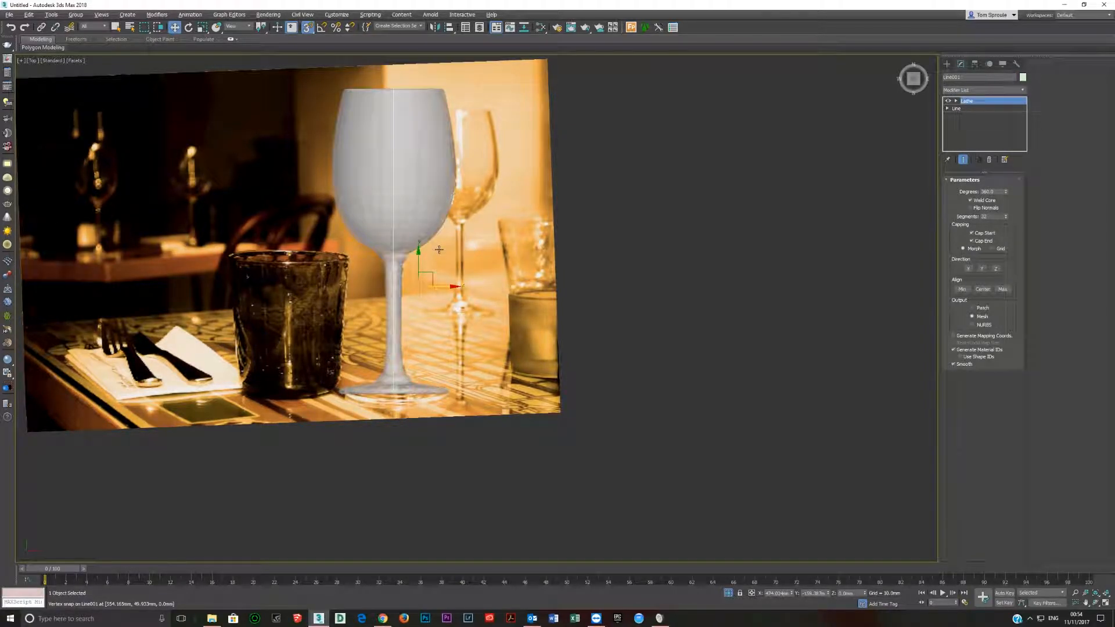
Compare the see-through glass with the reference picture, and turn its see-through display off.
scroll(442, 226, "up", 3)
scroll(447, 244, "down", 1)
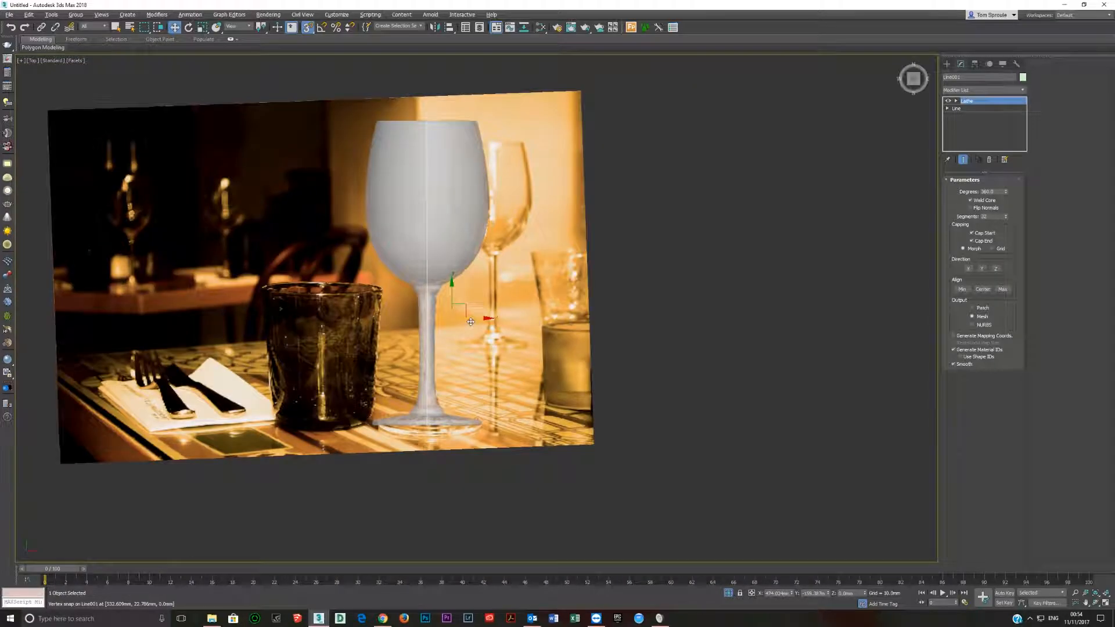
scroll(495, 320, "down", 3)
left_click_drag(494, 320, 430, 273)
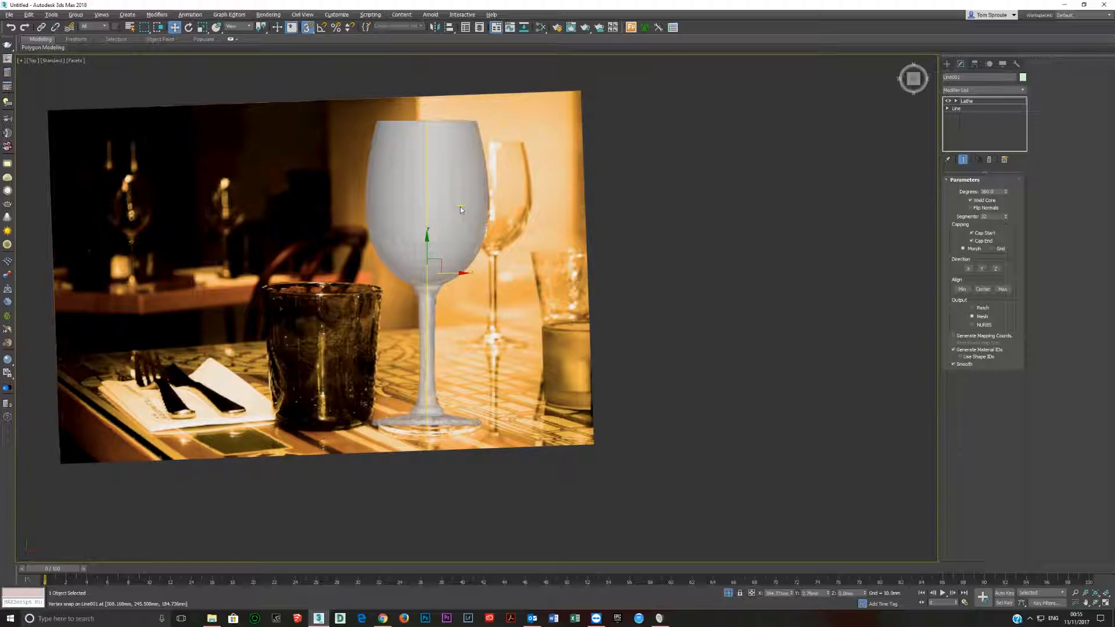
key("alt+x")
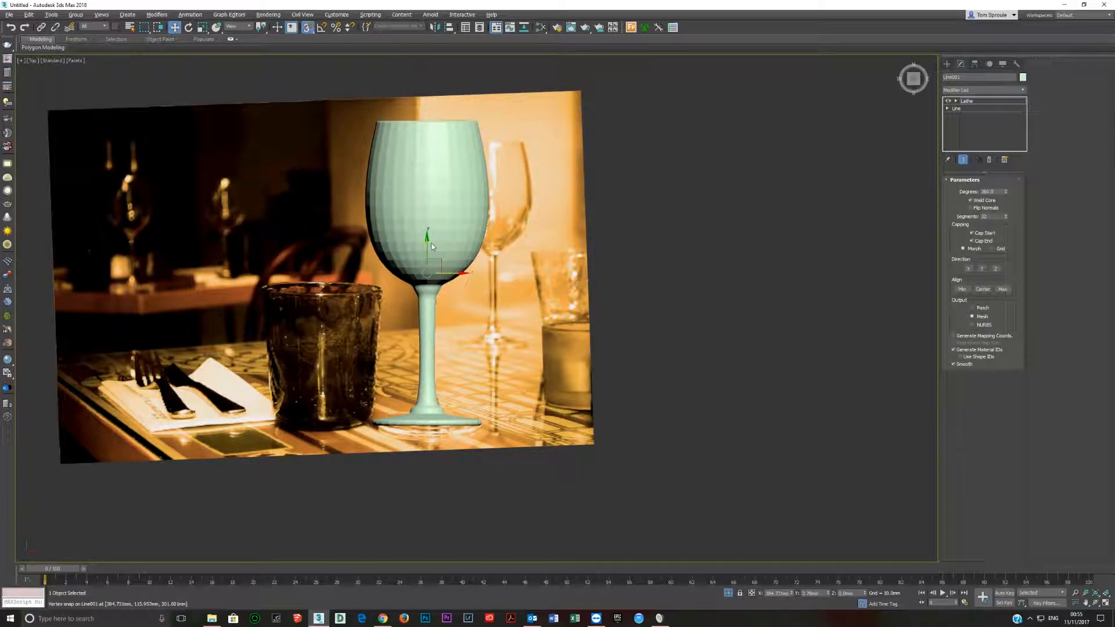
Add a new VRayMtl in the Slate Material Editor and place its node beside the reference picture's material.
key("m")
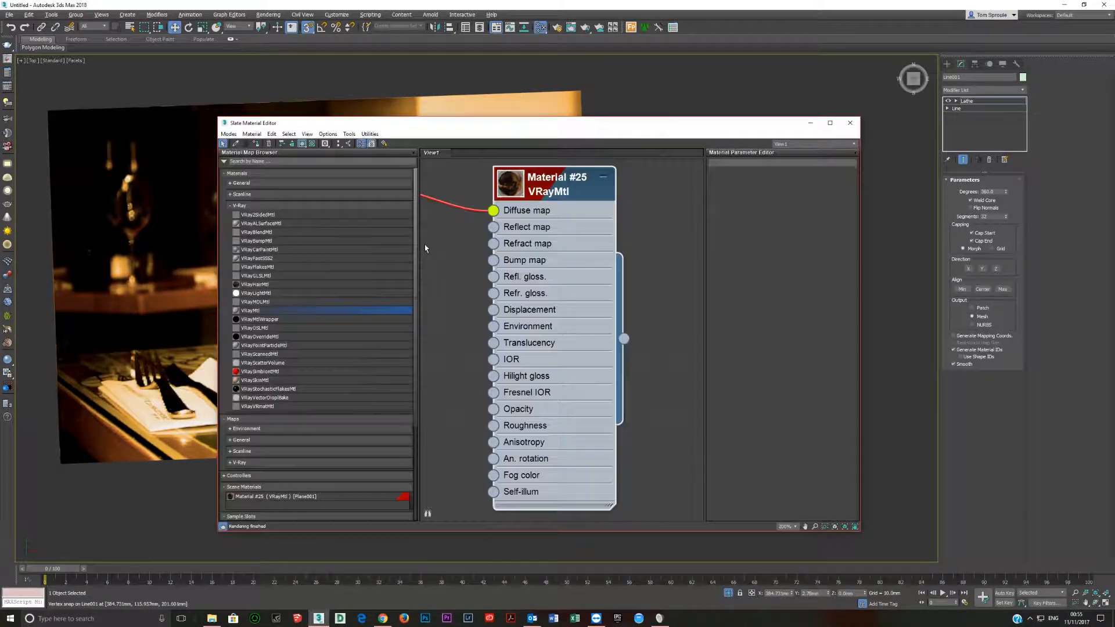
double_click(278, 310)
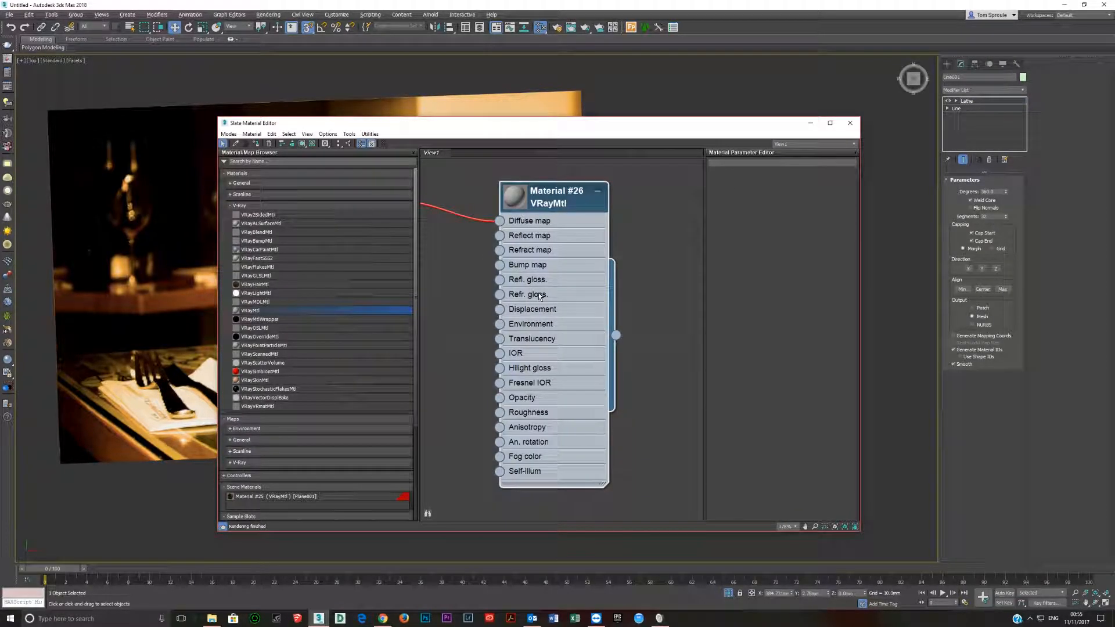
scroll(540, 295, "down", 4)
scroll(540, 295, "down", 1)
middle_click_drag(545, 307, 551, 294)
left_click_drag(558, 295, 652, 296)
middle_click_drag(661, 300, 608, 313)
scroll(604, 312, "up", 2)
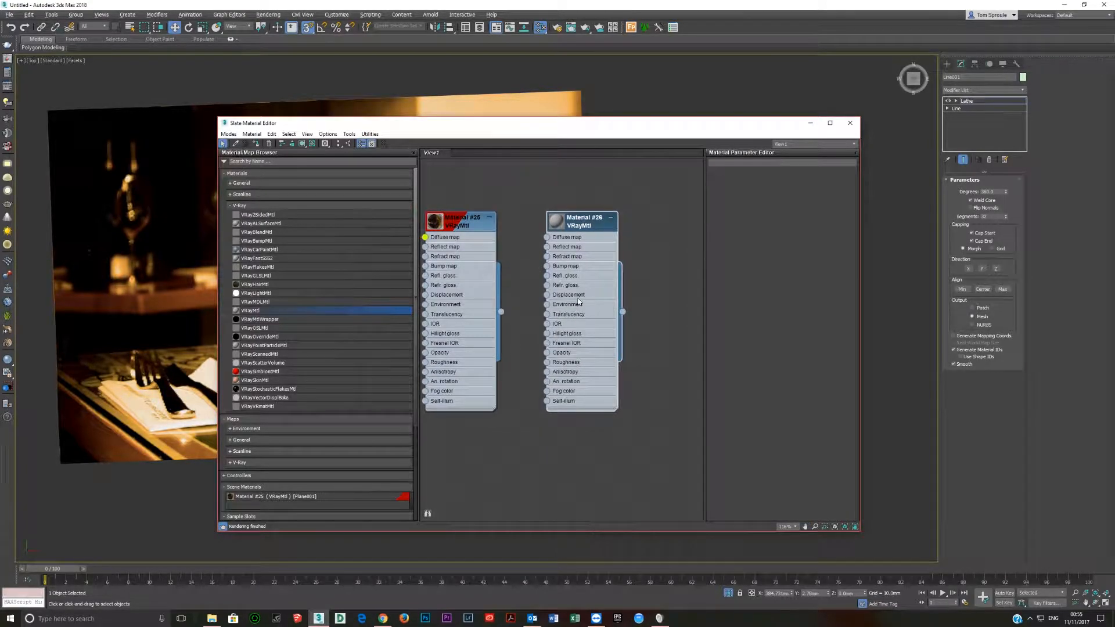
Assign the new VRayMtl to the glass and set its refraction colour to a value of 227.
left_click_drag(462, 129, 730, 198)
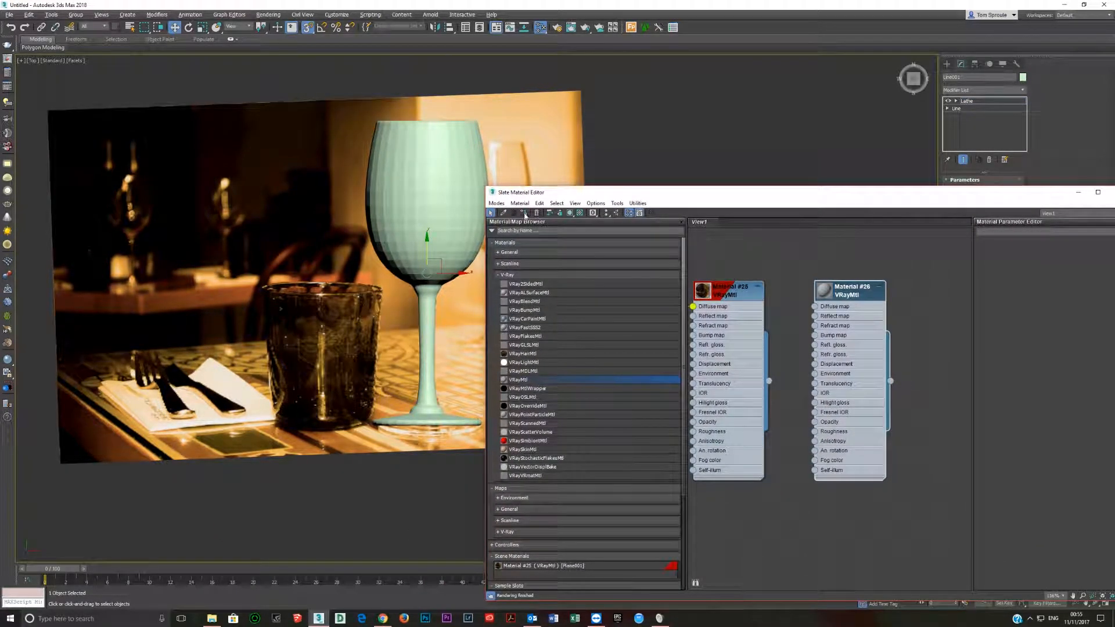
left_click(525, 213)
double_click(837, 351)
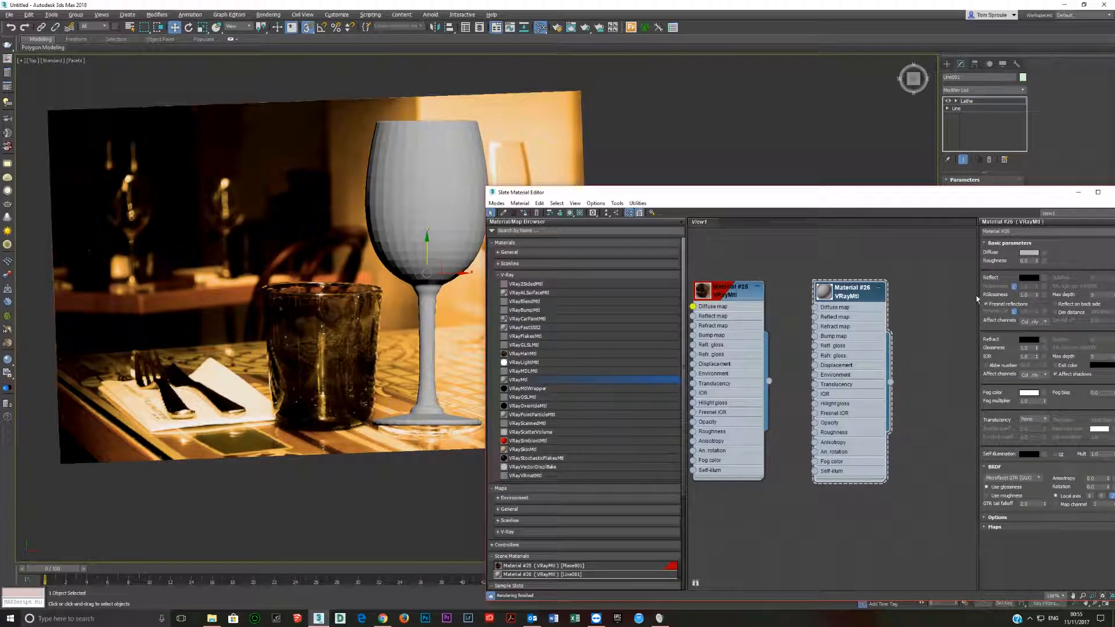
left_click(1018, 342)
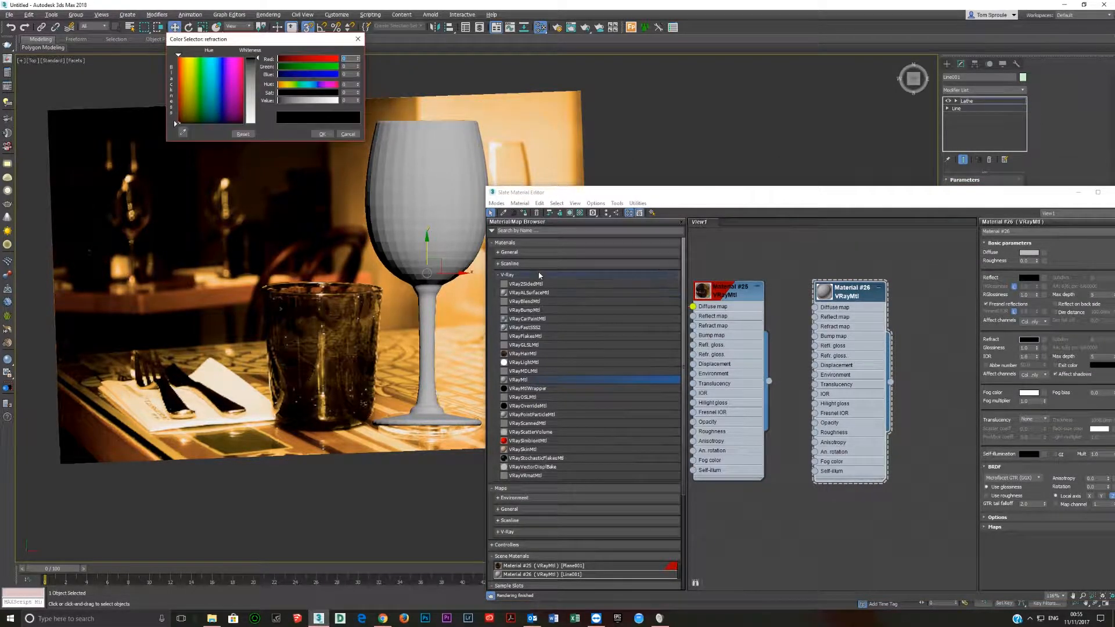
left_click_drag(318, 104, 329, 100)
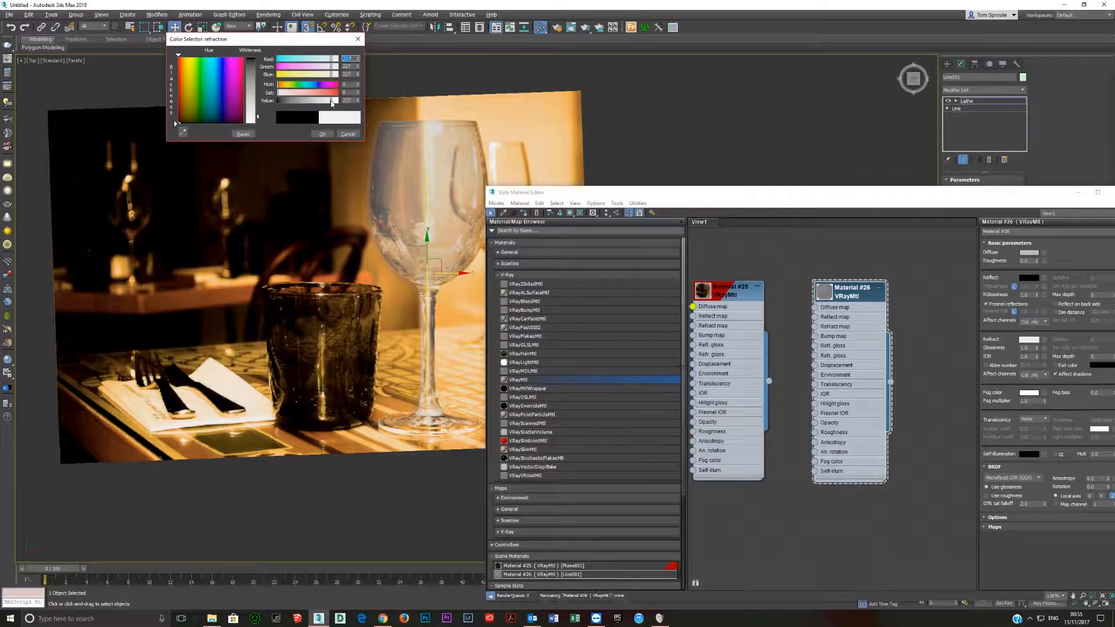
left_click(322, 134)
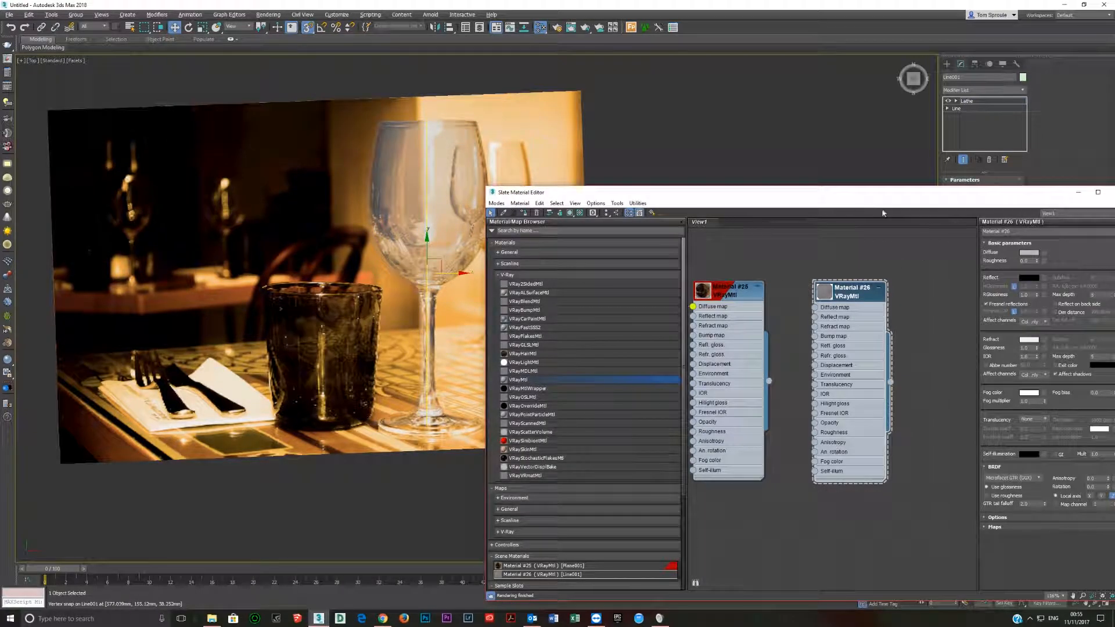
left_click_drag(874, 191, 563, 213)
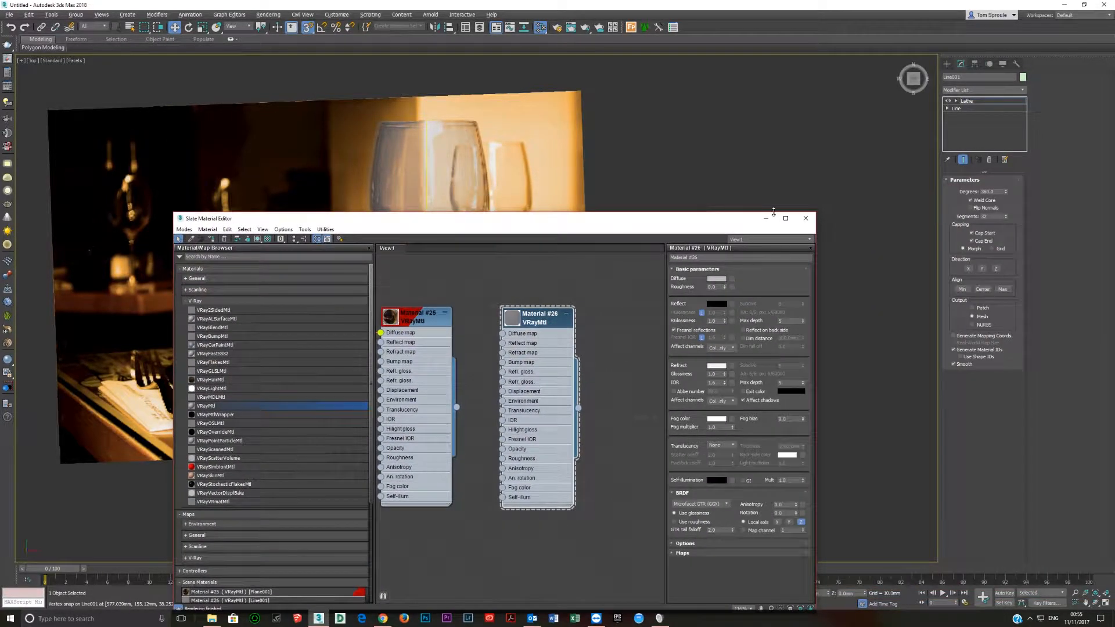
left_click(808, 216)
Enter the Line's vertex level and toggle the end result to compare, leaving the lathed glass shown.
scroll(414, 249, "up", 3)
scroll(413, 249, "down", 1)
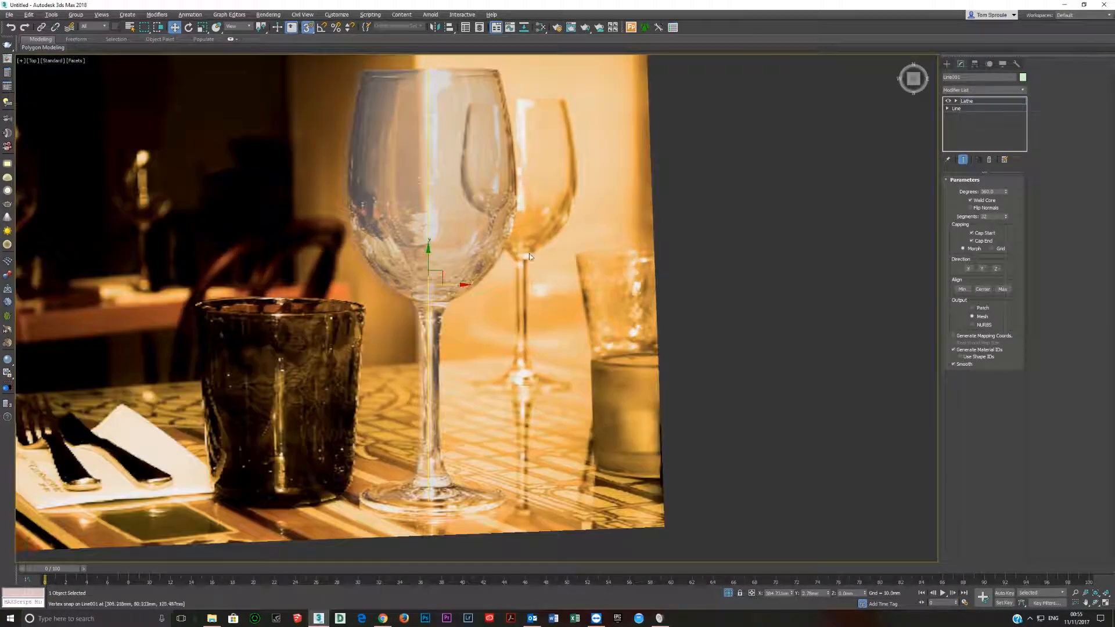
left_click(984, 108)
key("1")
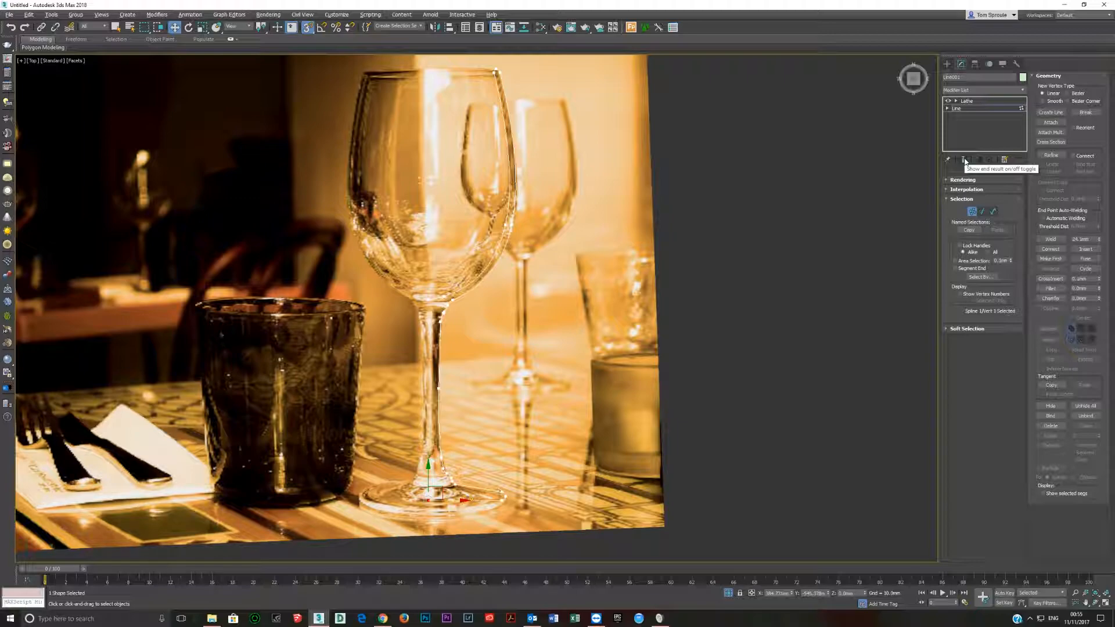
left_click(964, 160)
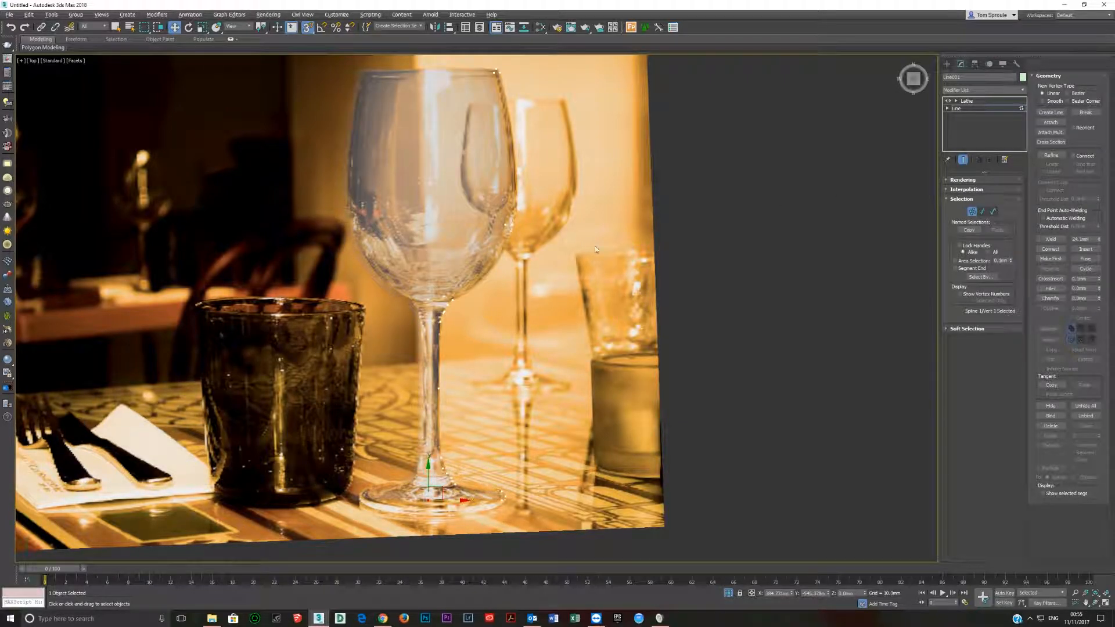
left_click(964, 160)
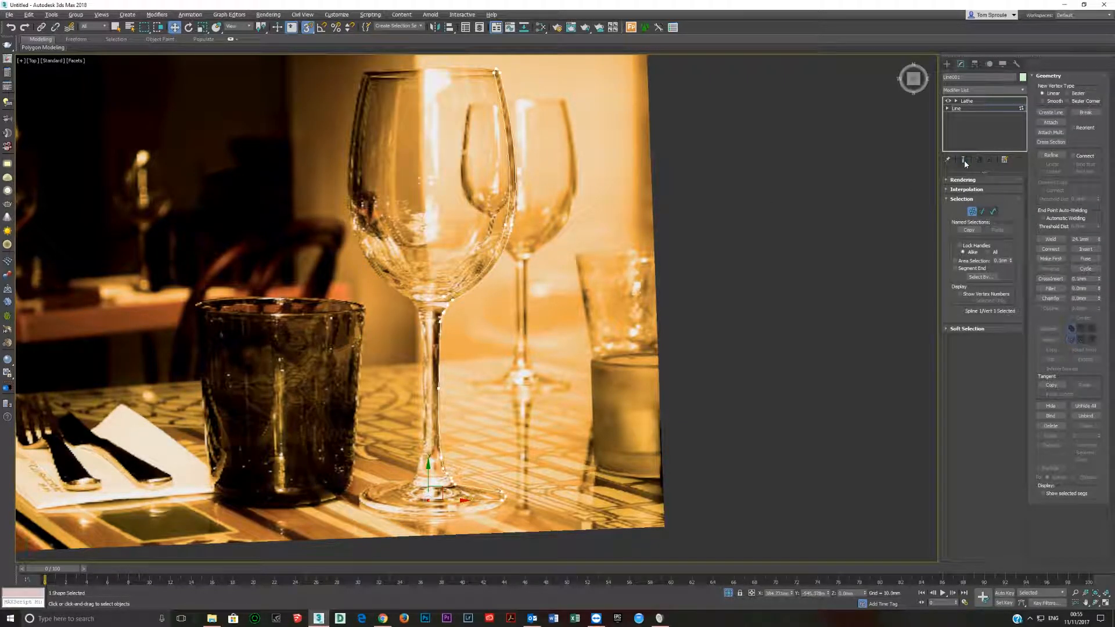
left_click(964, 161)
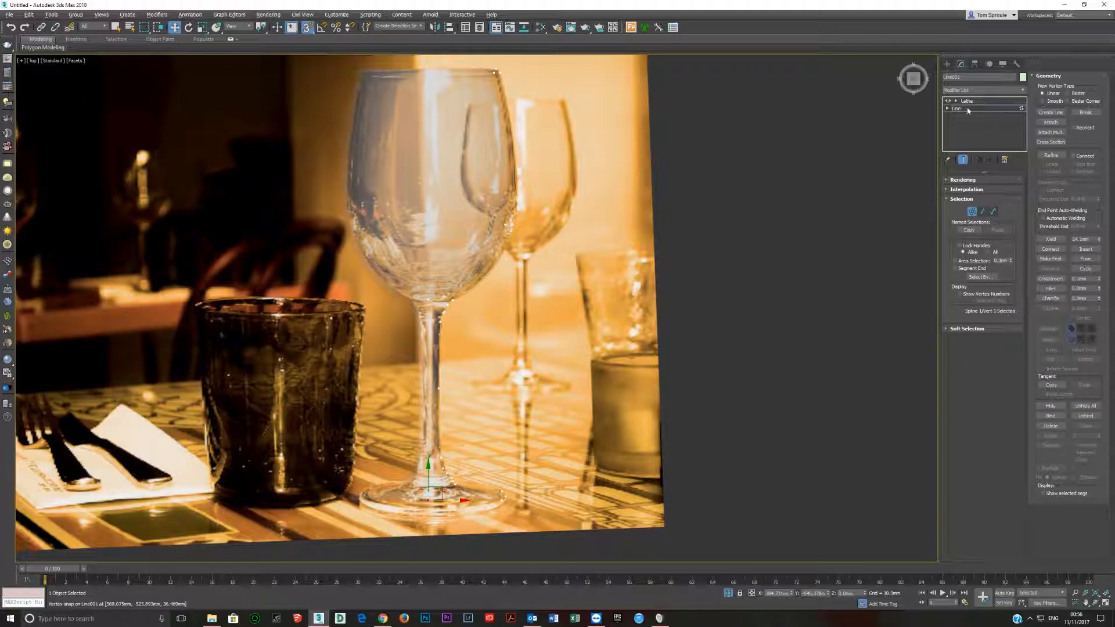
left_click(964, 161)
left_click(964, 161)
left_click(964, 161)
left_click(964, 161)
left_click(964, 161)
left_click(964, 161)
left_click(965, 160)
left_click(964, 161)
Shift the bowl-side vertices inward, and nudge the stem vertices inward with snapping turned off.
left_click_drag(480, 57, 542, 273)
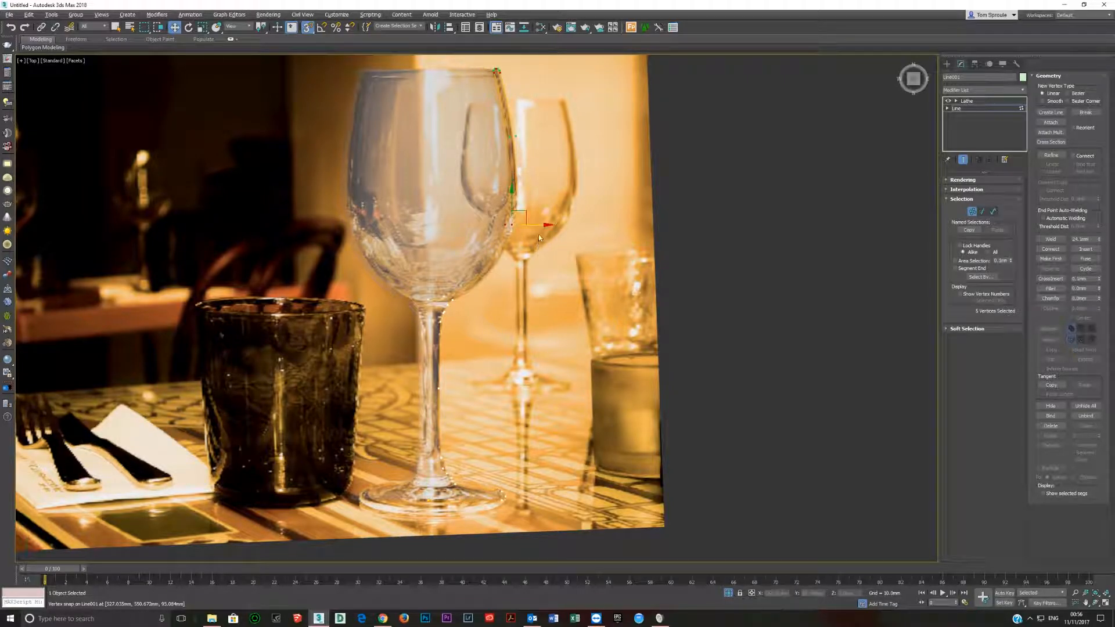
left_click_drag(536, 227, 499, 227)
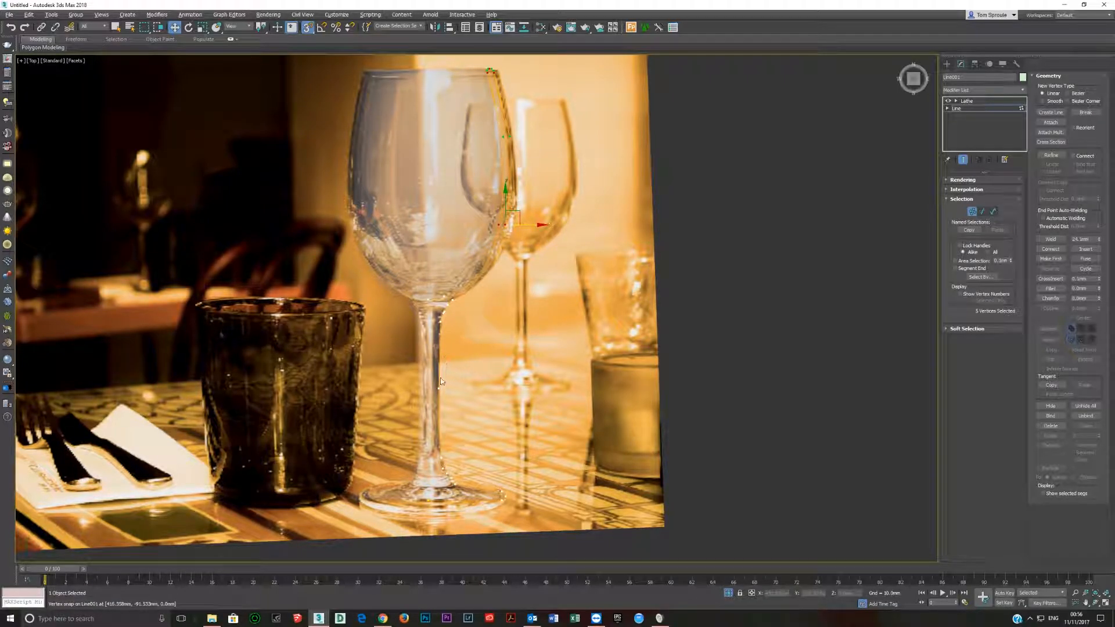
left_click_drag(436, 286, 468, 496)
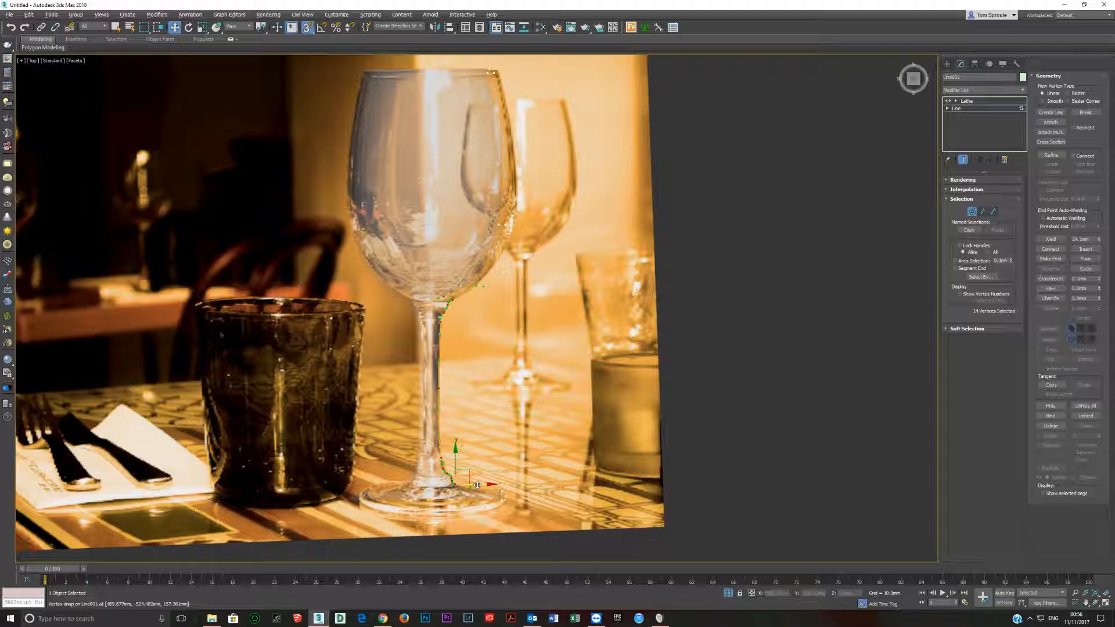
key("s")
left_click_drag(480, 486, 476, 483)
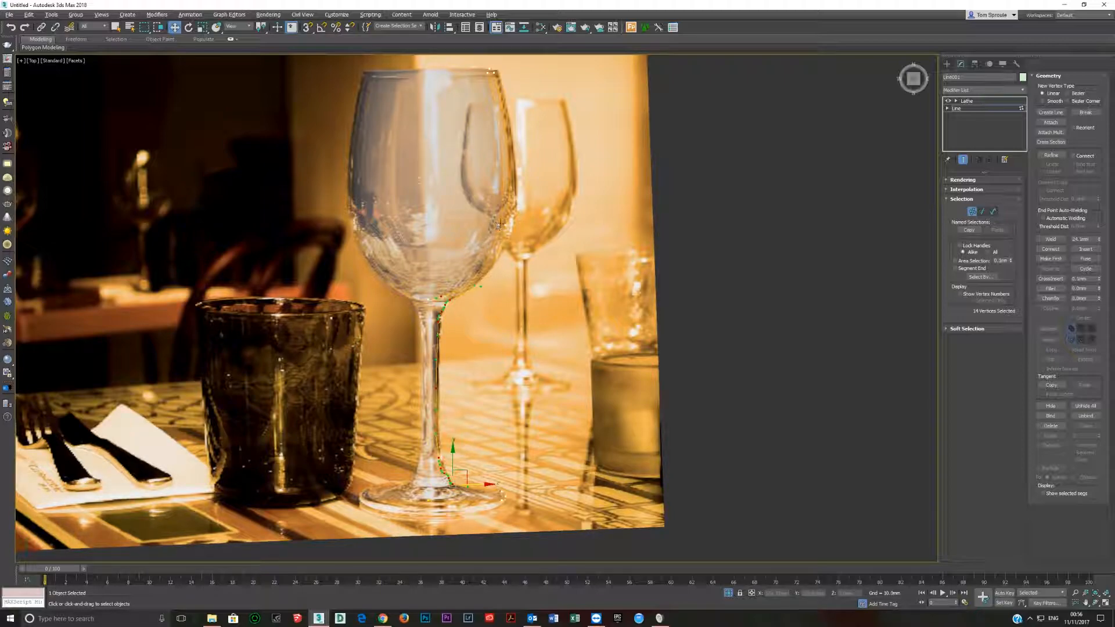
Nudge the vertex at the bowl's widest point inward and the vertices where bowl meets stem slightly upward.
left_click(511, 225)
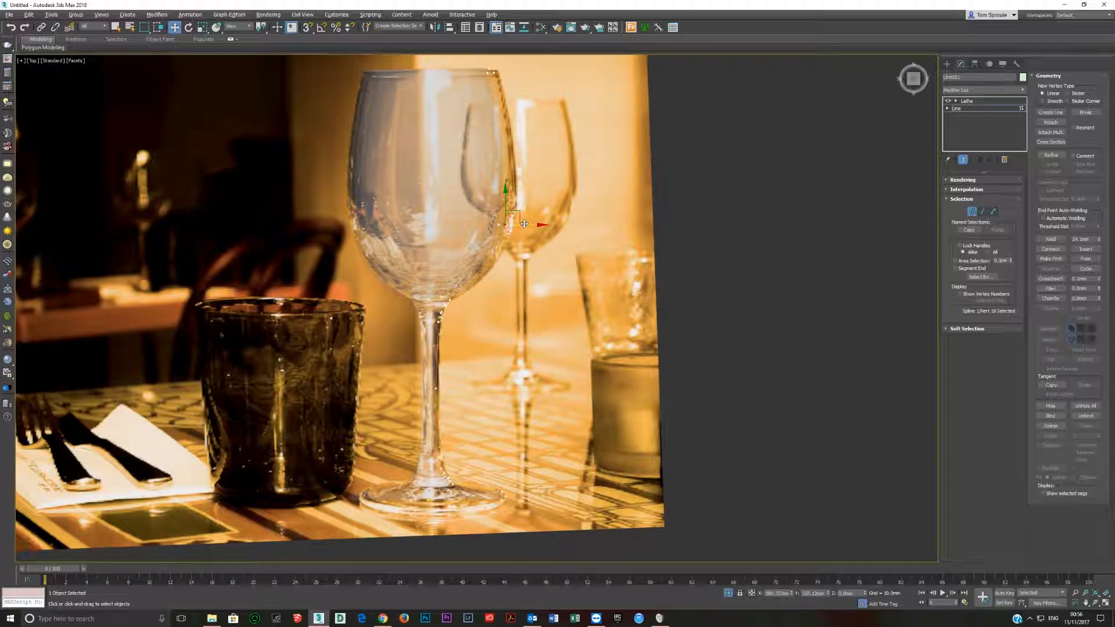
left_click_drag(523, 222, 521, 222)
left_click_drag(465, 319, 465, 319)
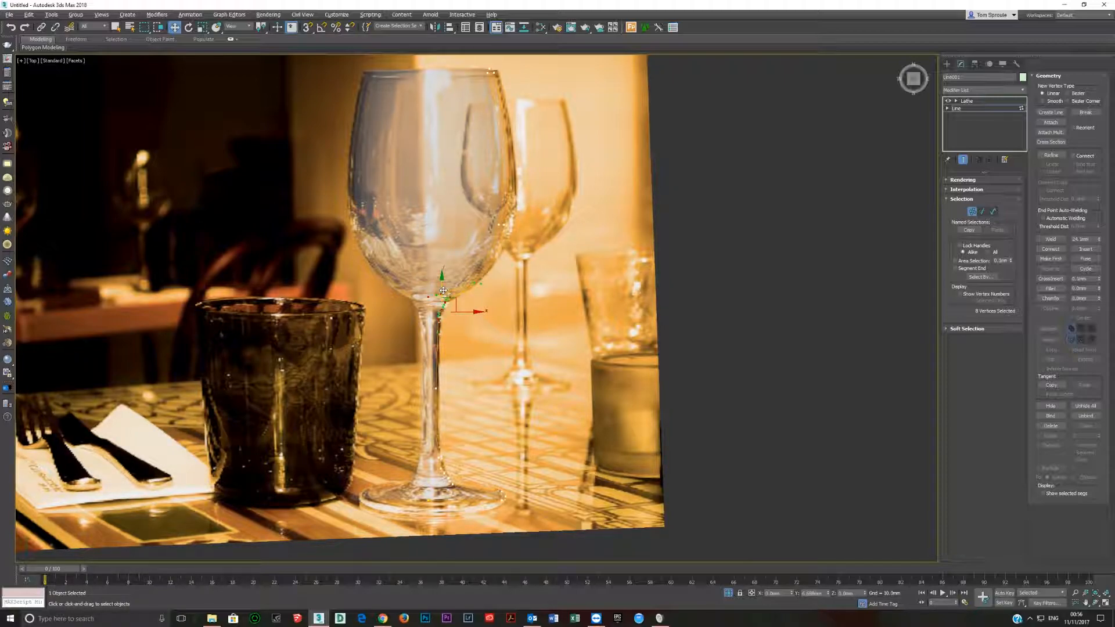
left_click_drag(443, 291, 443, 289)
Fine-tune the profile's bowl-side, rim and foot-edge vertices against the picture, and return to the Lathe modifier level.
left_click_drag(482, 210, 522, 238)
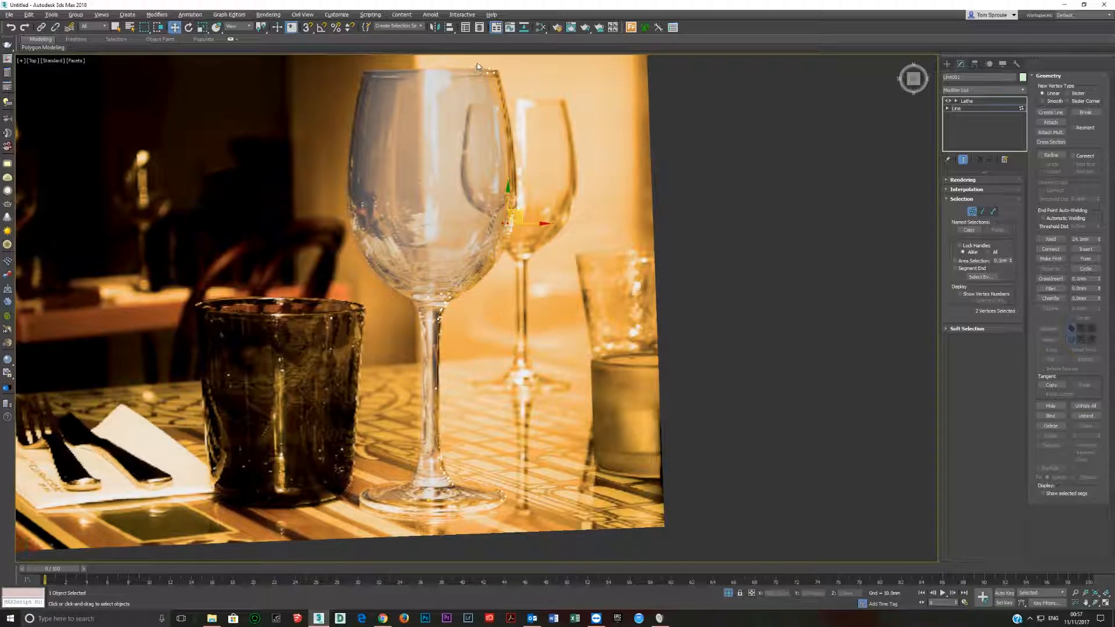
left_click_drag(509, 87, 510, 87)
left_click_drag(483, 481, 537, 512)
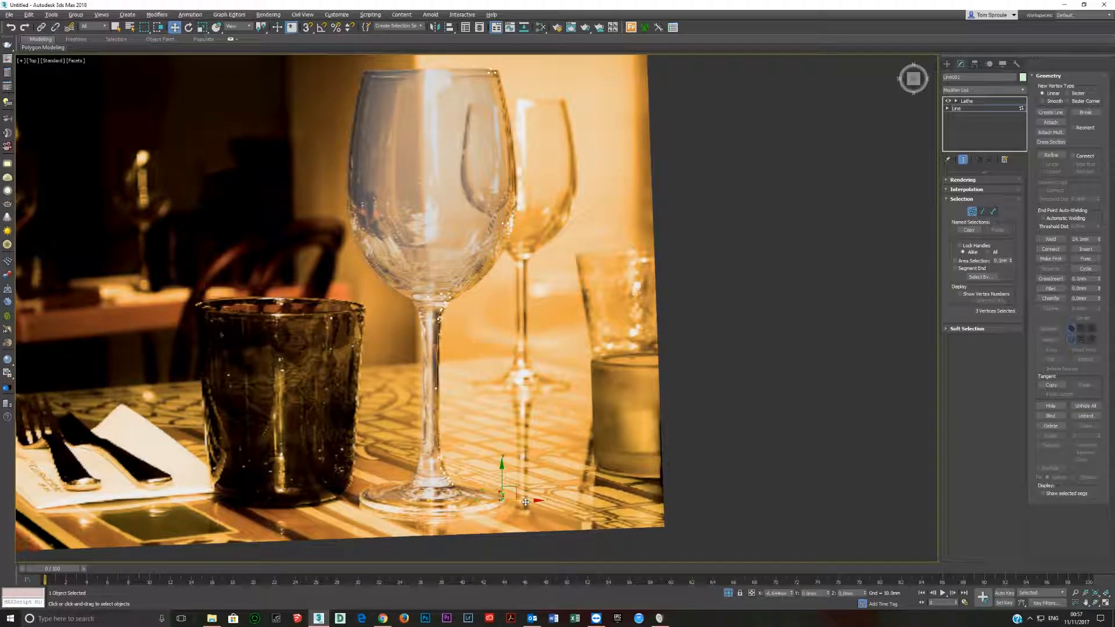
left_click(437, 386)
left_click(967, 101)
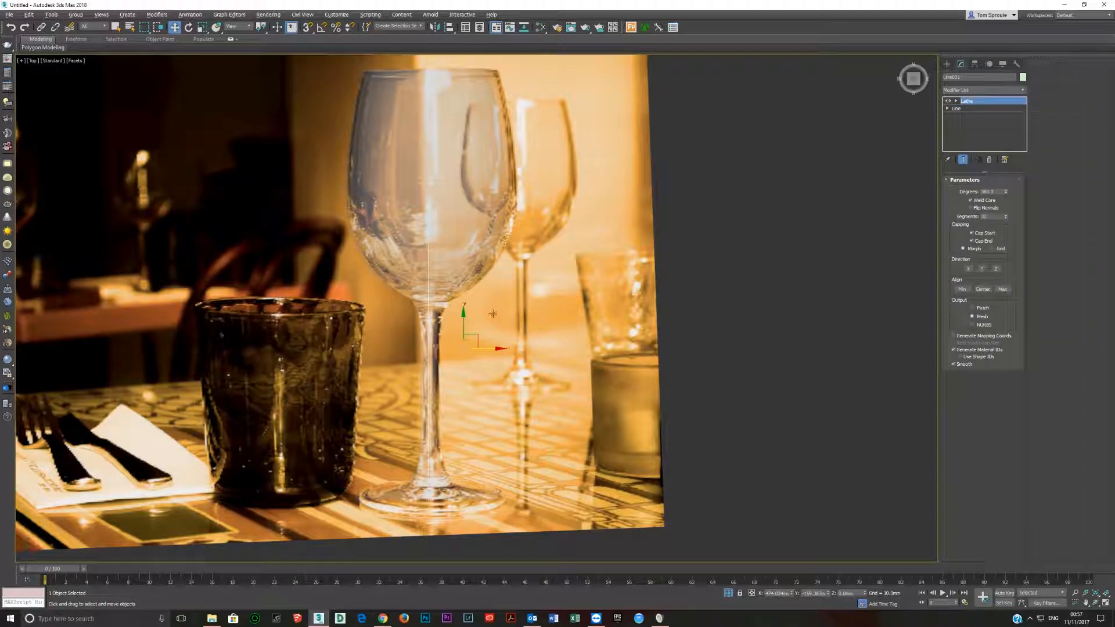
Set the refraction colour of the glass's VRayMtl back to black so the glass is opaque.
middle_click_drag(525, 372, 515, 322, "alt")
key("t")
key("m")
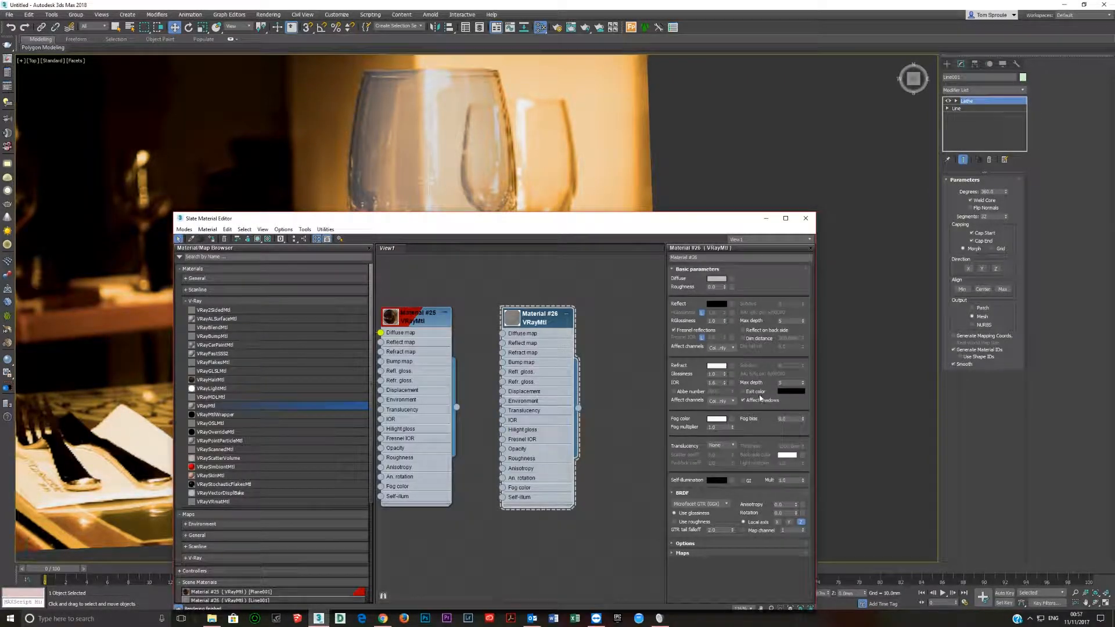
left_click(717, 365)
left_click_drag(330, 105, 279, 105)
left_click(323, 134)
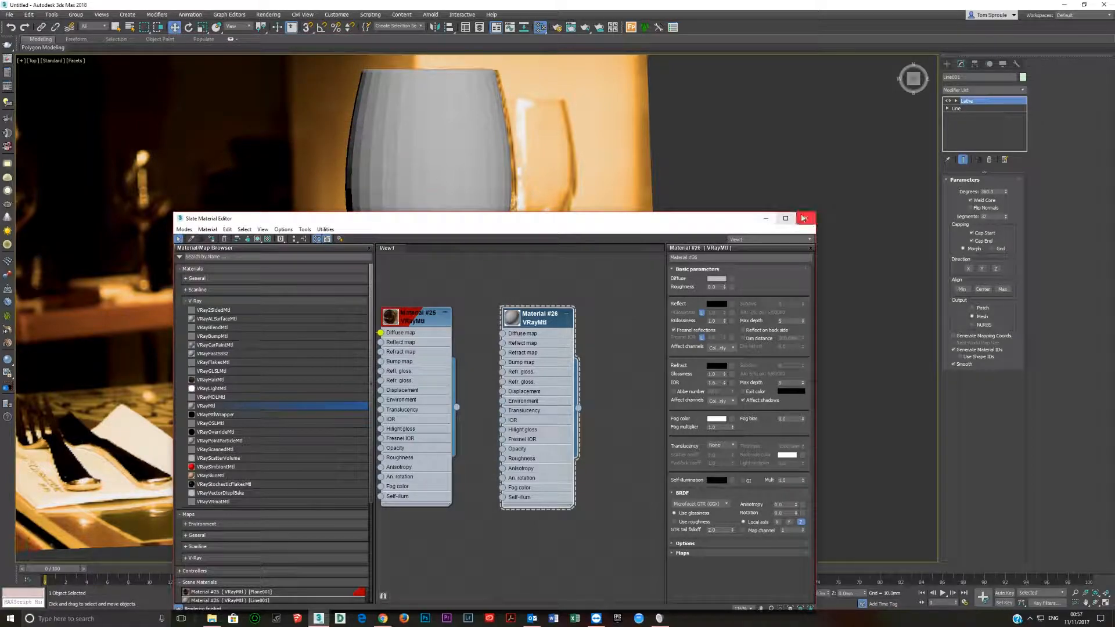
left_click(806, 218)
Switch the viewport from Facets to Default Shading to view the glass smoothly.
scroll(433, 290, "down", 2)
middle_click_drag(433, 291, 415, 295)
scroll(416, 294, "up", 2)
mouse_move(475, 350)
left_mouse_down()
mouse_move(546, 354)
mouse_move(461, 351)
mouse_move(631, 366)
mouse_move(475, 366)
left_mouse_up()
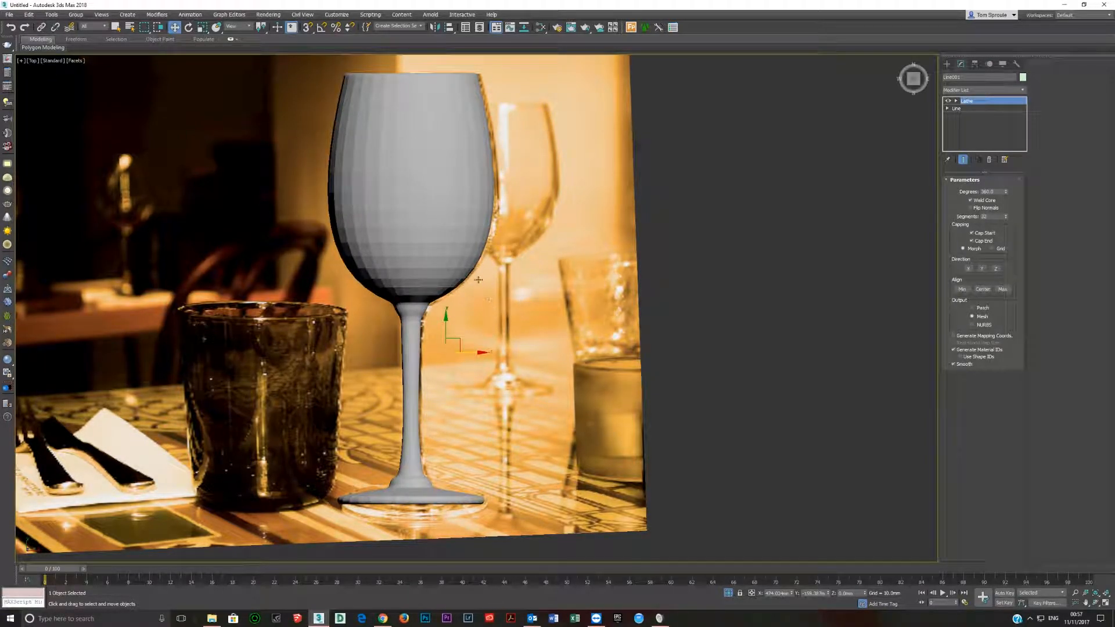
left_click(74, 60)
left_click(89, 71)
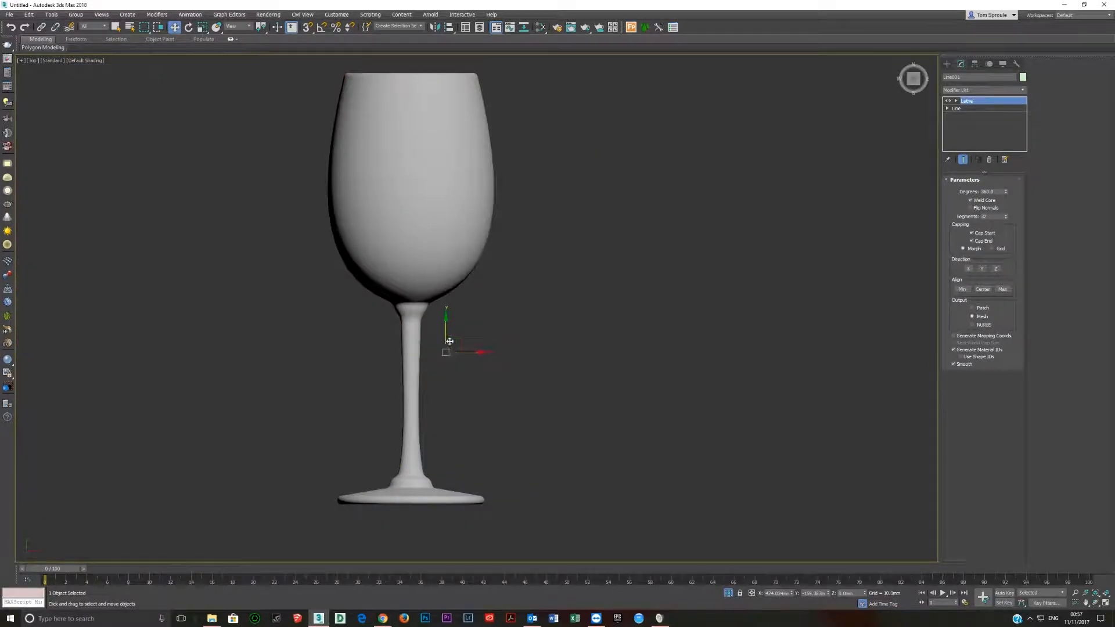
Inspect the smooth-shaded wine glass from the top view and from orbited angles.
scroll(439, 337, "down", 5)
mouse_move(430, 325)
middle_mouse_down("alt")
mouse_move(324, 222)
mouse_move(327, 196)
mouse_move(269, 228)
mouse_move(394, 228)
middle_mouse_up("alt")
scroll(394, 227, "up", 5)
mouse_move(508, 257)
middle_mouse_down("alt")
mouse_move(366, 241)
mouse_move(506, 247)
middle_mouse_up("alt")
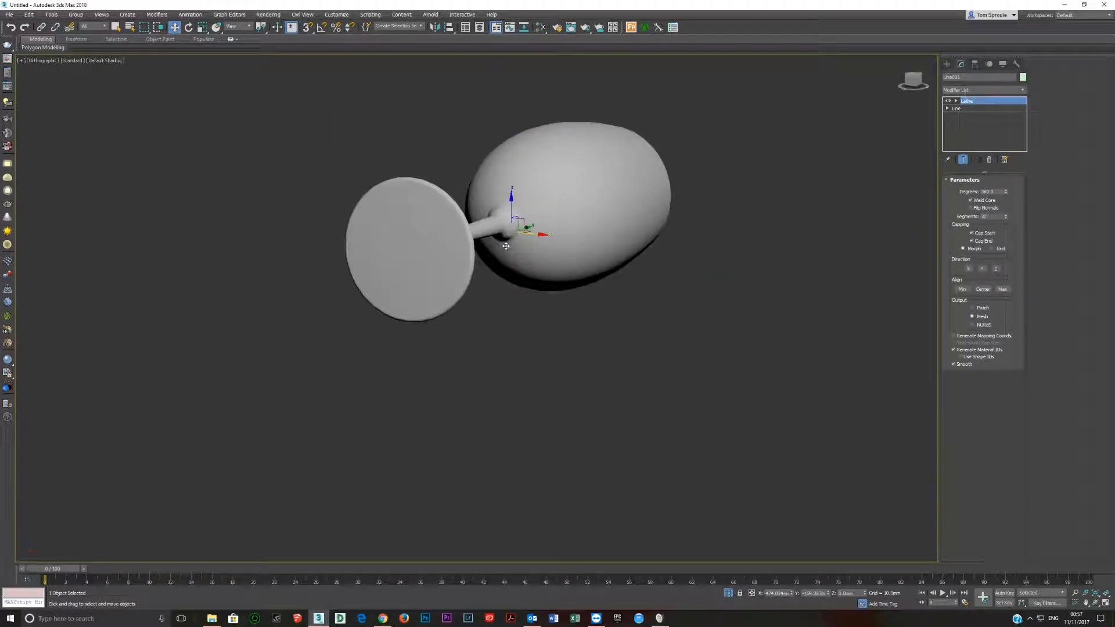
key("t")
key("z")
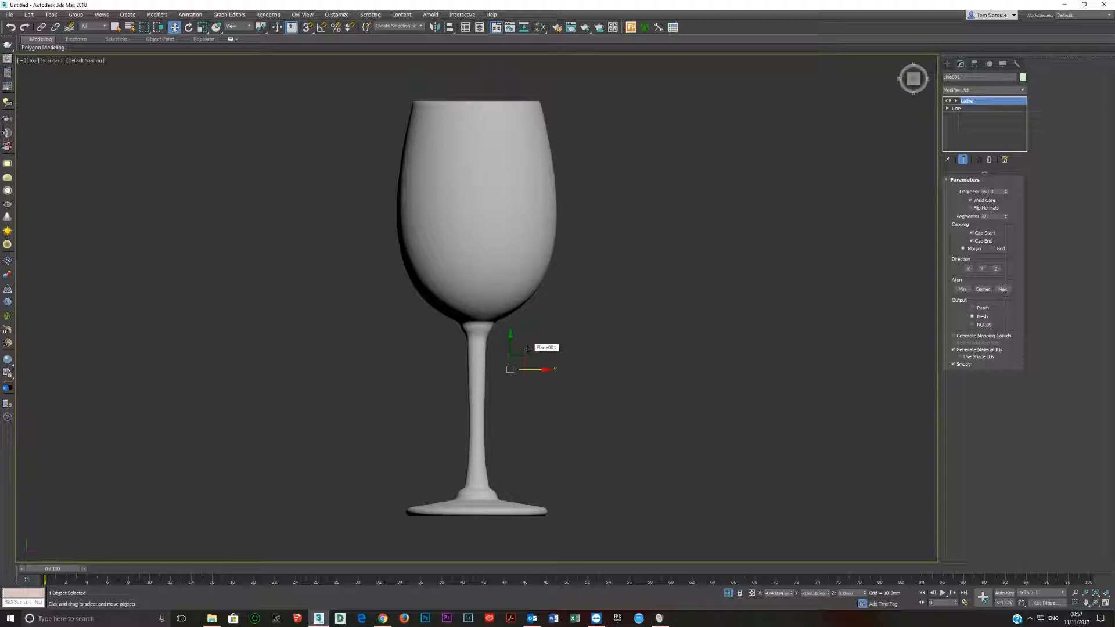
scroll(453, 249, "down", 4)
middle_click_drag(453, 249, 493, 200, "alt")
Enable pivot-only editing for the wine glass with snapping on, and centre its pivot to the object.
key("t")
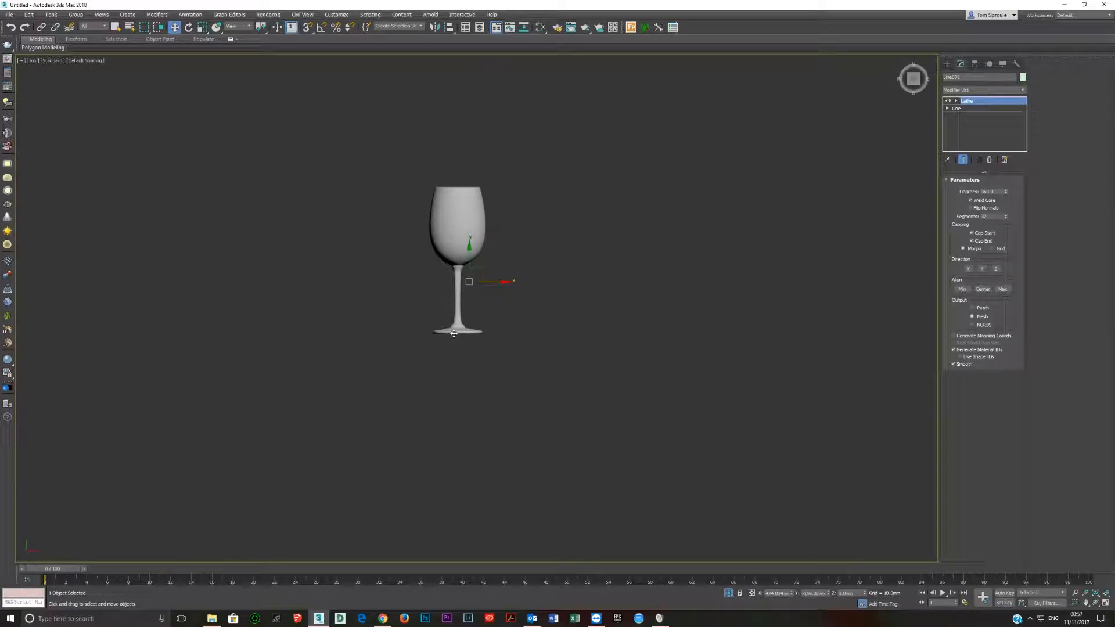
scroll(464, 334, "up", 3)
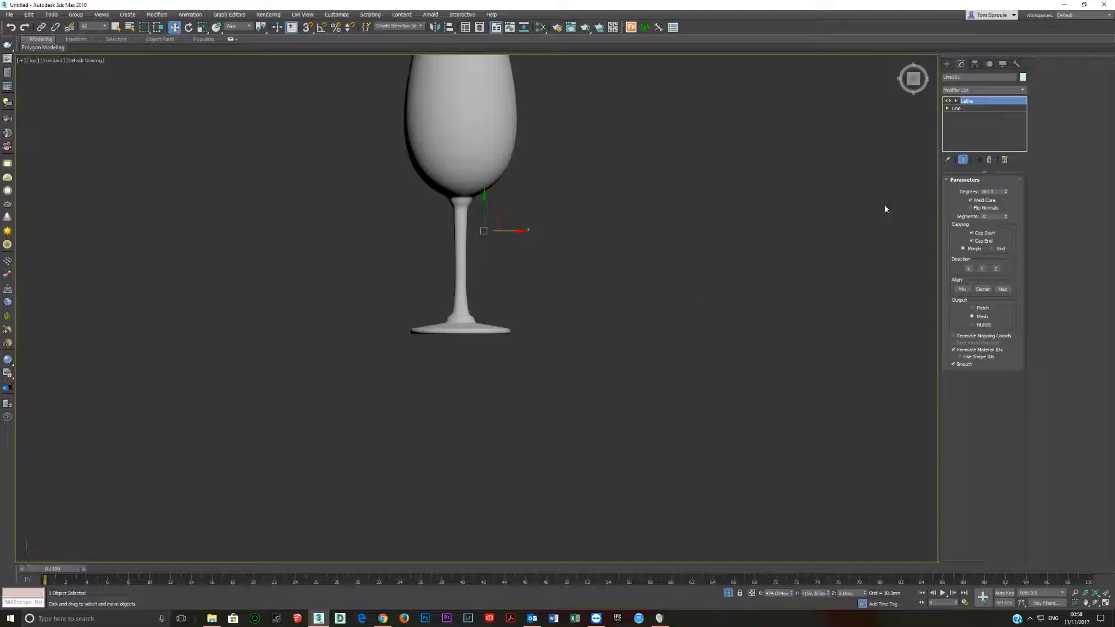
left_click(975, 65)
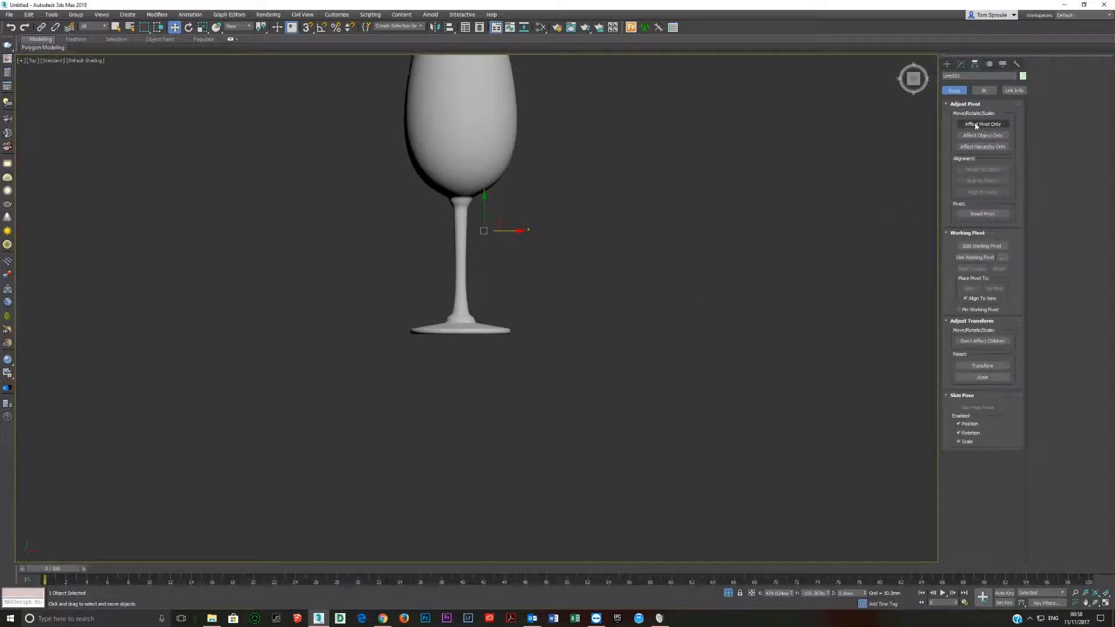
left_click(975, 124)
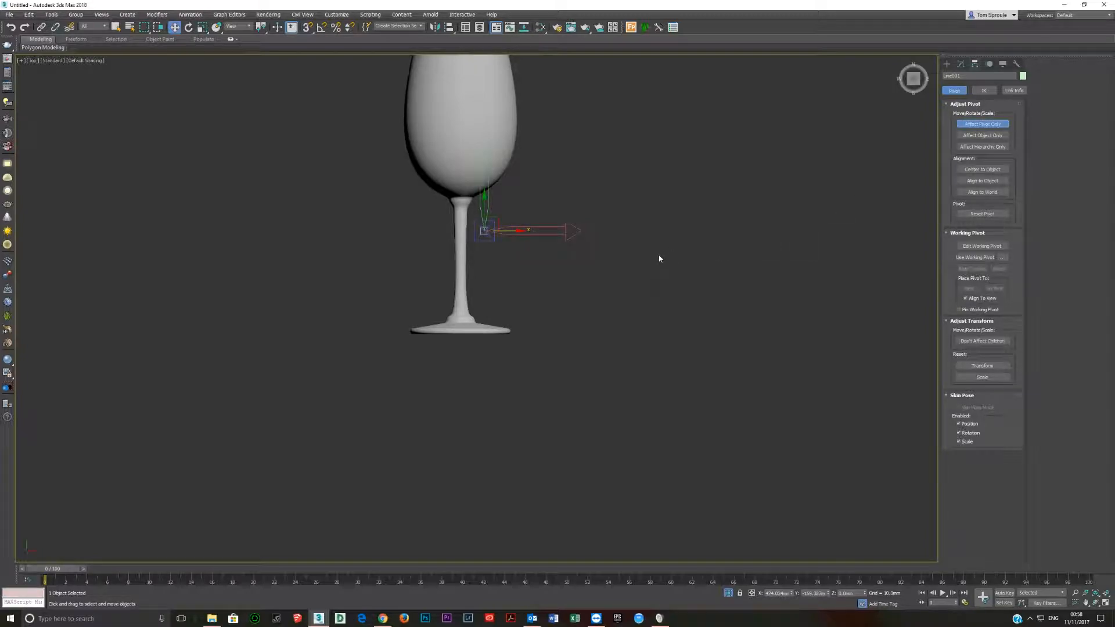
key("s")
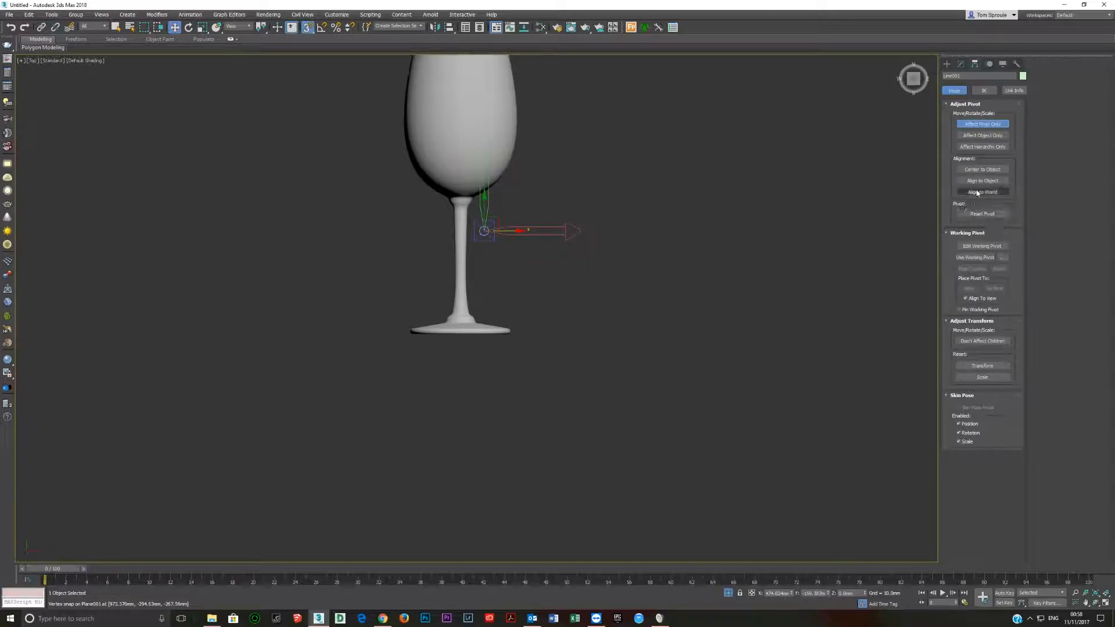
left_click(982, 170)
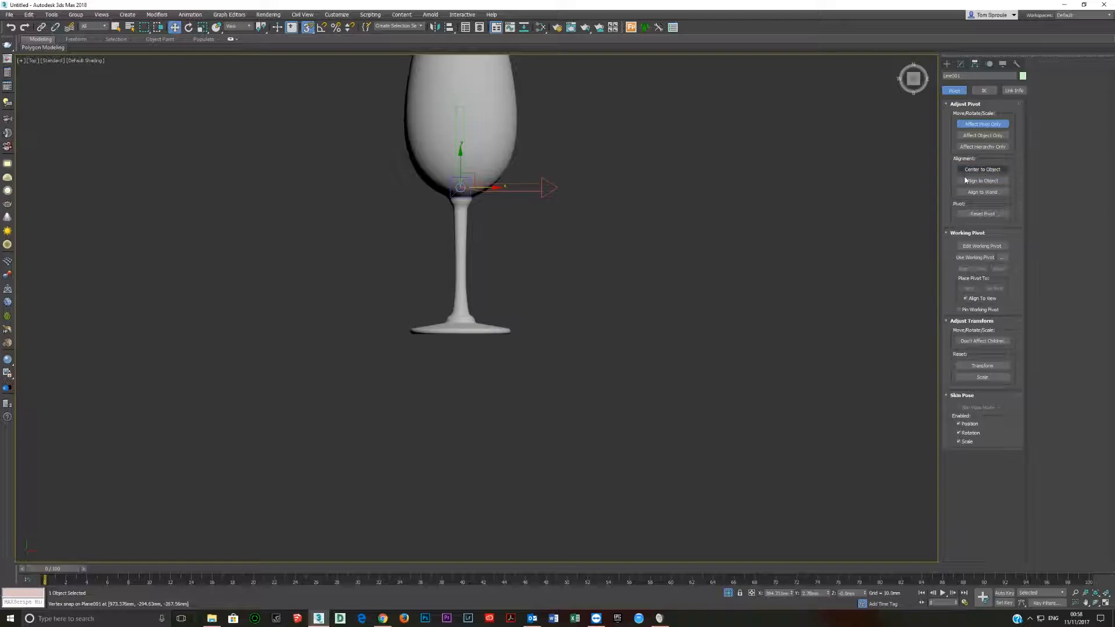
Move the pivot down to the underside of the glass's foot and leave pivot-only editing.
left_click_drag(459, 157, 461, 340)
middle_click_drag(467, 345, 468, 291, "alt")
scroll(423, 279, "up", 5)
scroll(444, 292, "down", 6)
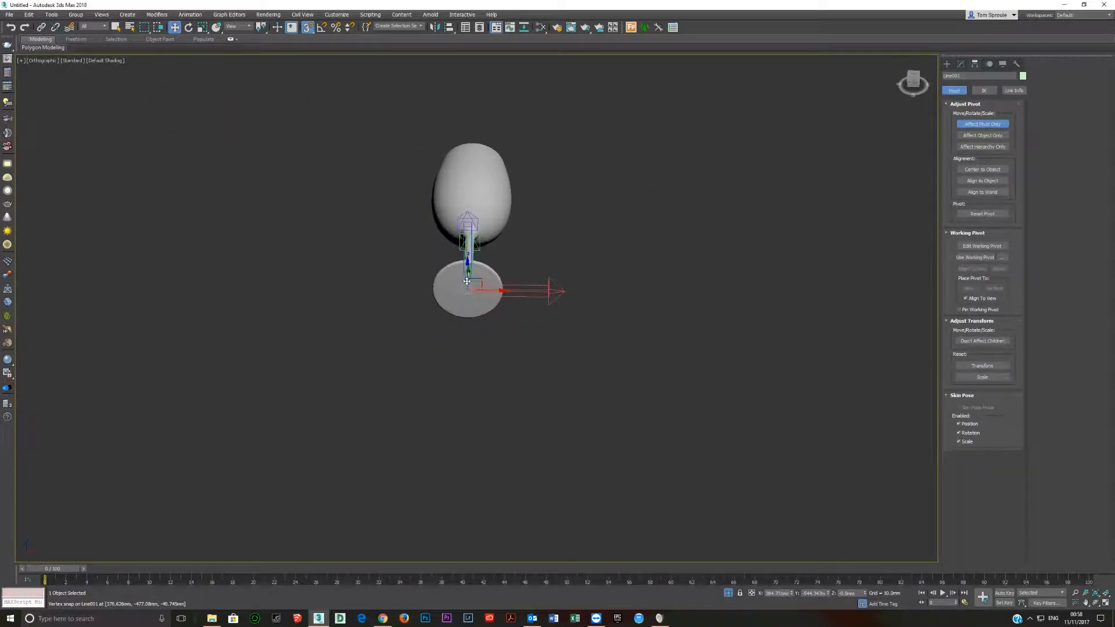
key("t")
left_click(983, 124)
Turn off vertex snapping, turn on angle snapping, and rotate the wine glass about its foot until it stands upright.
key("e")
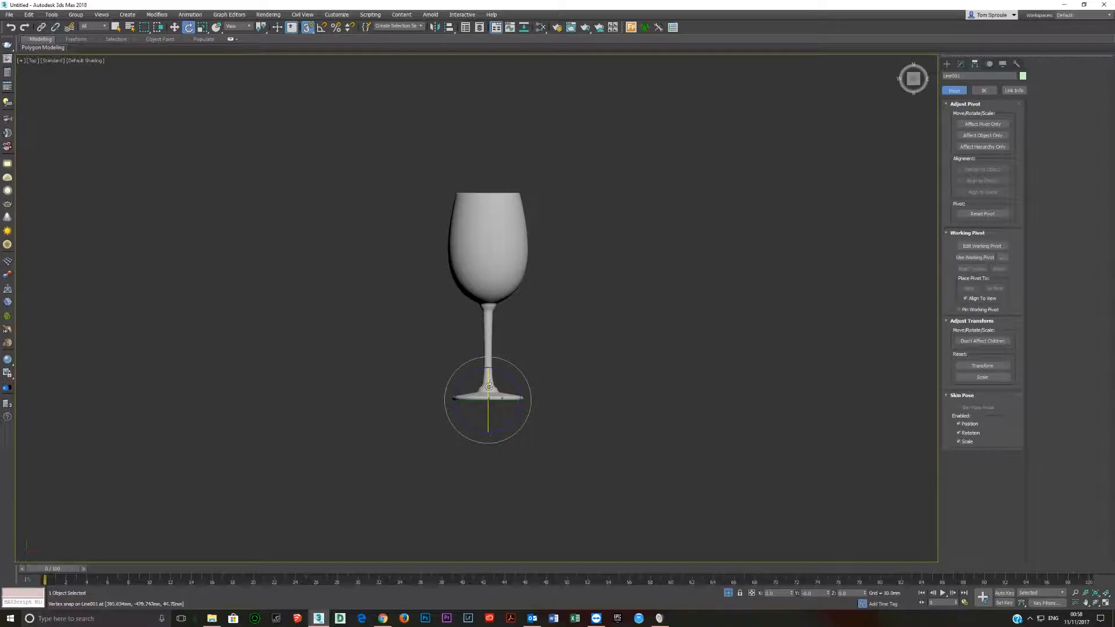
key("s")
left_click_drag(488, 372, 488, 405)
right_click(489, 406)
key("a")
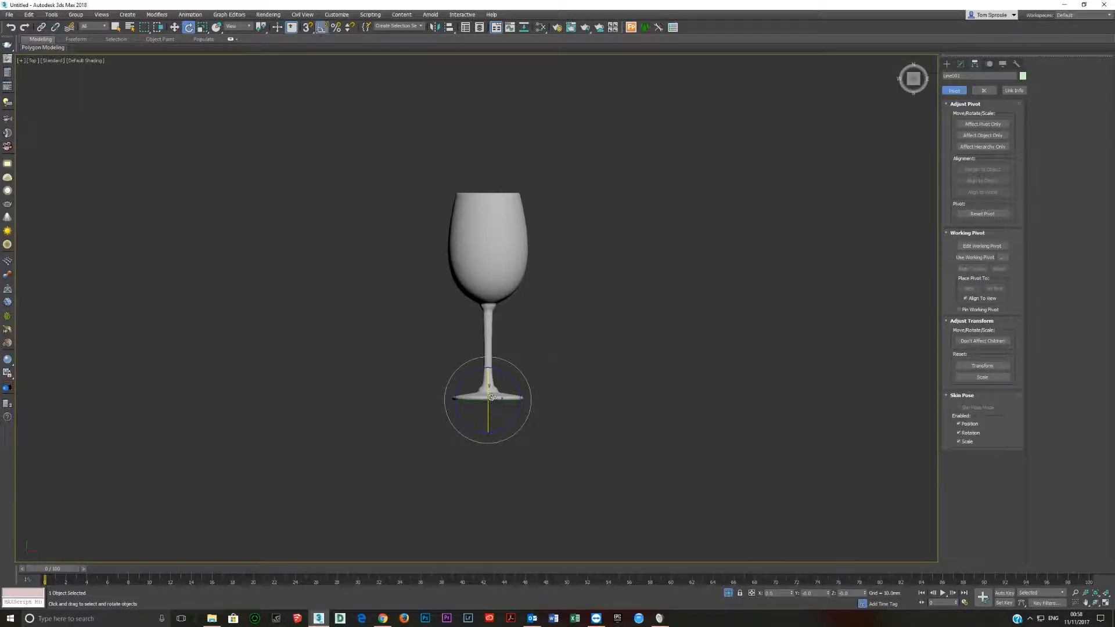
right_click(321, 28)
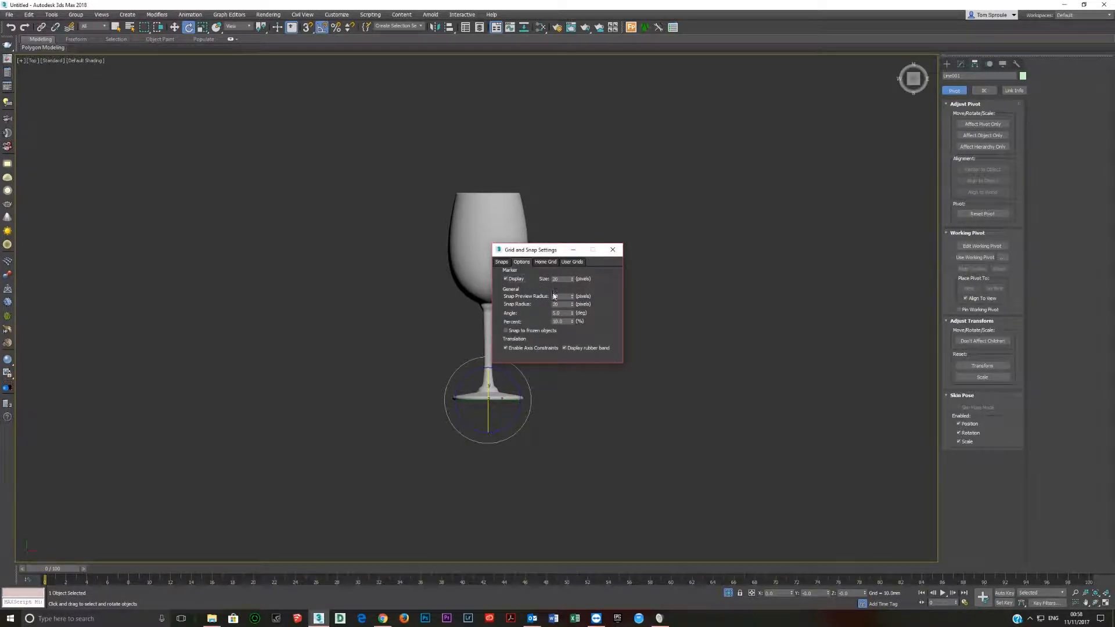
double_click(560, 313)
left_click(612, 250)
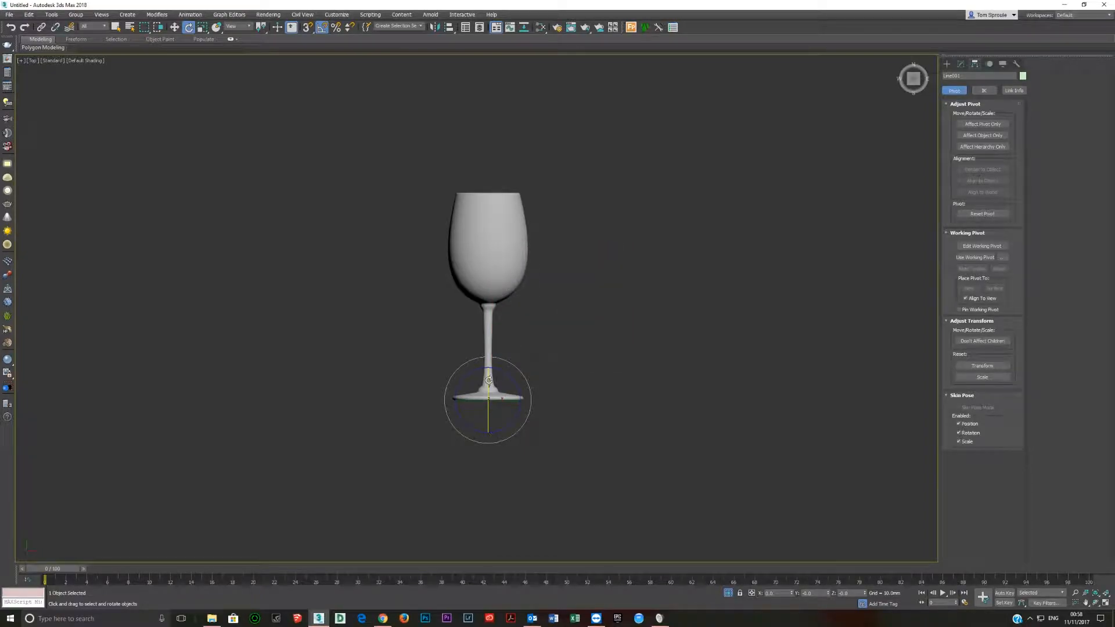
left_click_drag(490, 379, 486, 418)
Examine the upright wine glass from the side, from directly above and from an angled view.
middle_click_drag(486, 419, 512, 437, "alt")
key("w")
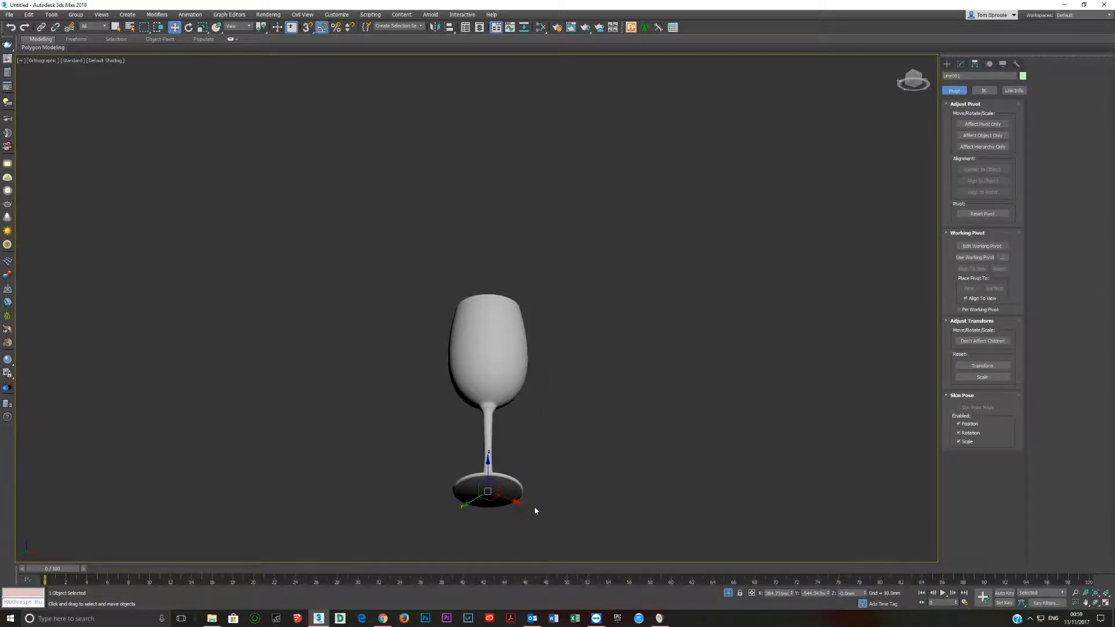
scroll(534, 507, "up", 2)
middle_click_drag(494, 474, 483, 386, "alt")
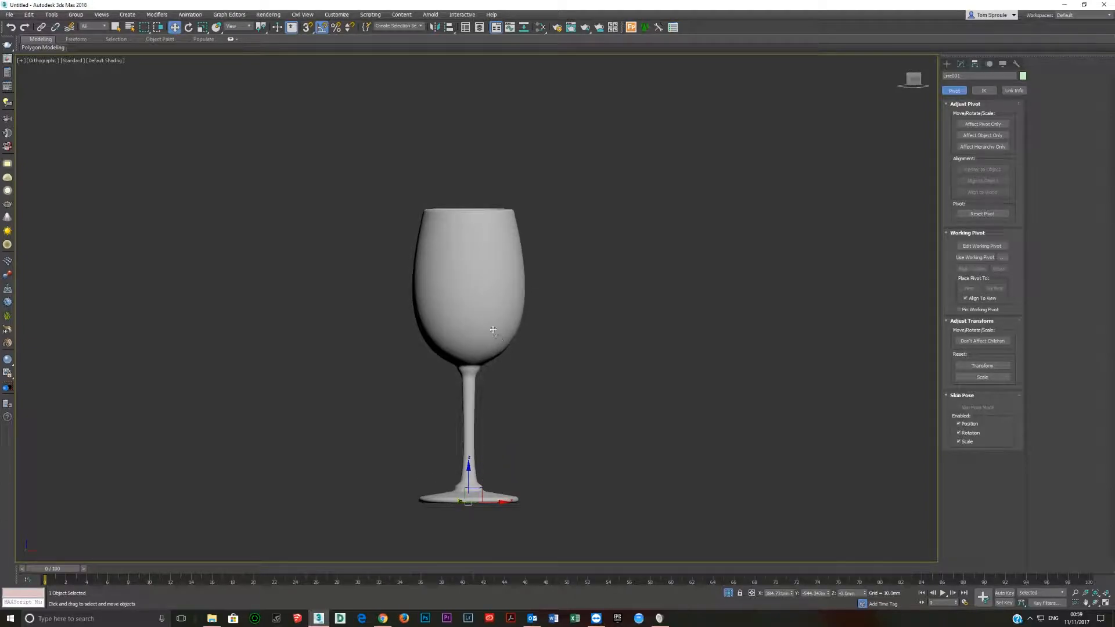
scroll(493, 330, "down", 3)
key("r")
key("t")
key("x")
key("Escape")
key("z")
middle_click_drag(498, 363, 497, 326, "alt")
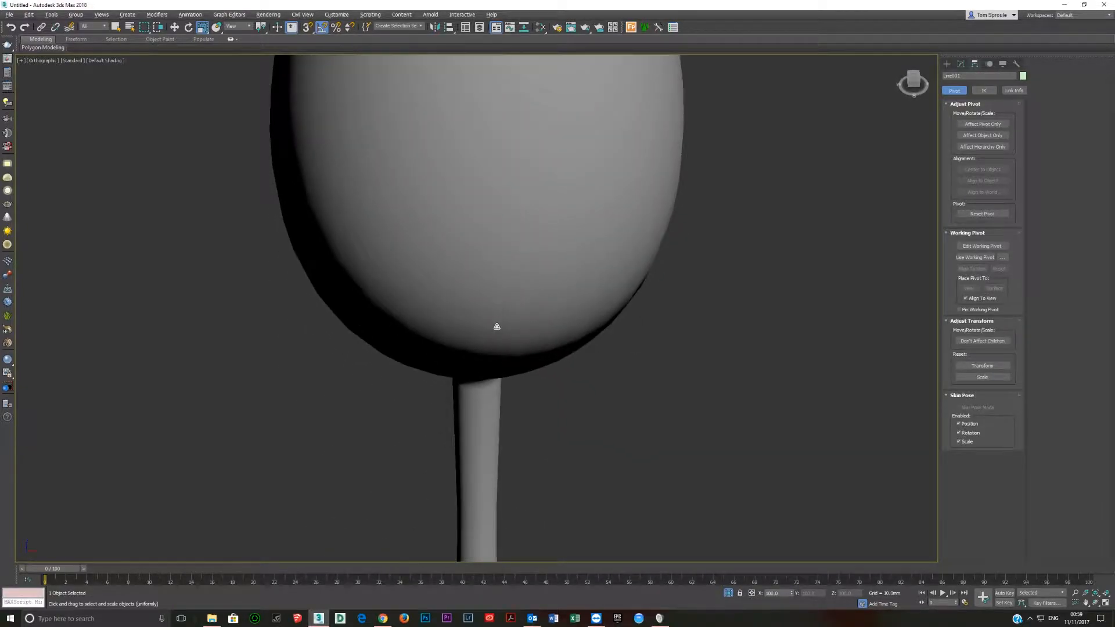
scroll(497, 326, "down", 7)
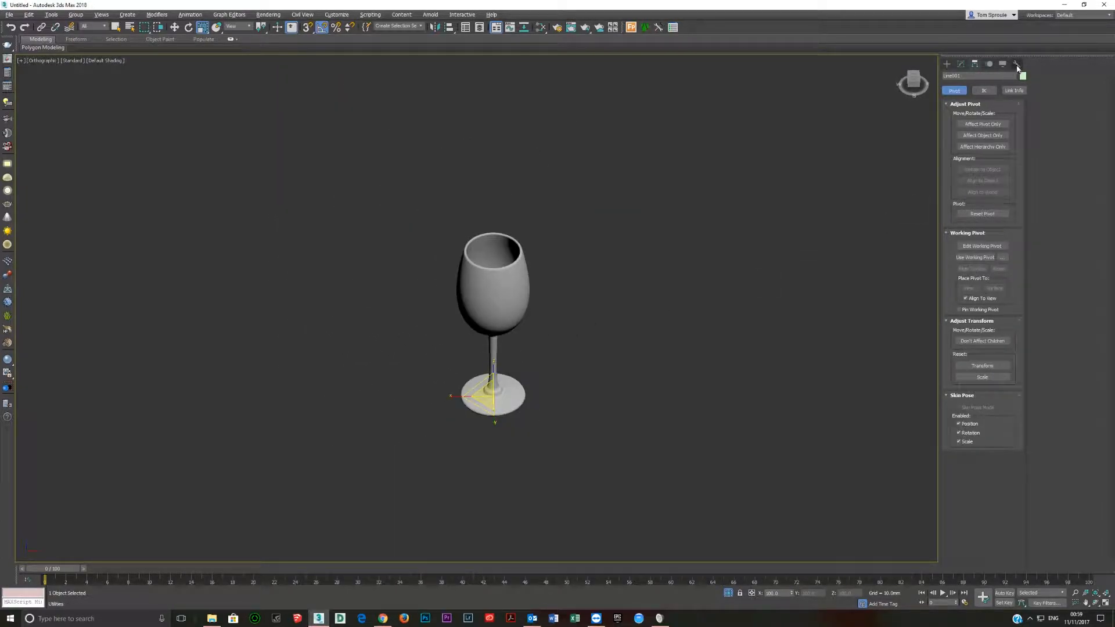
Apply Reset XForm to the wine glass and convert it to an Editable Poly.
left_click(1017, 65)
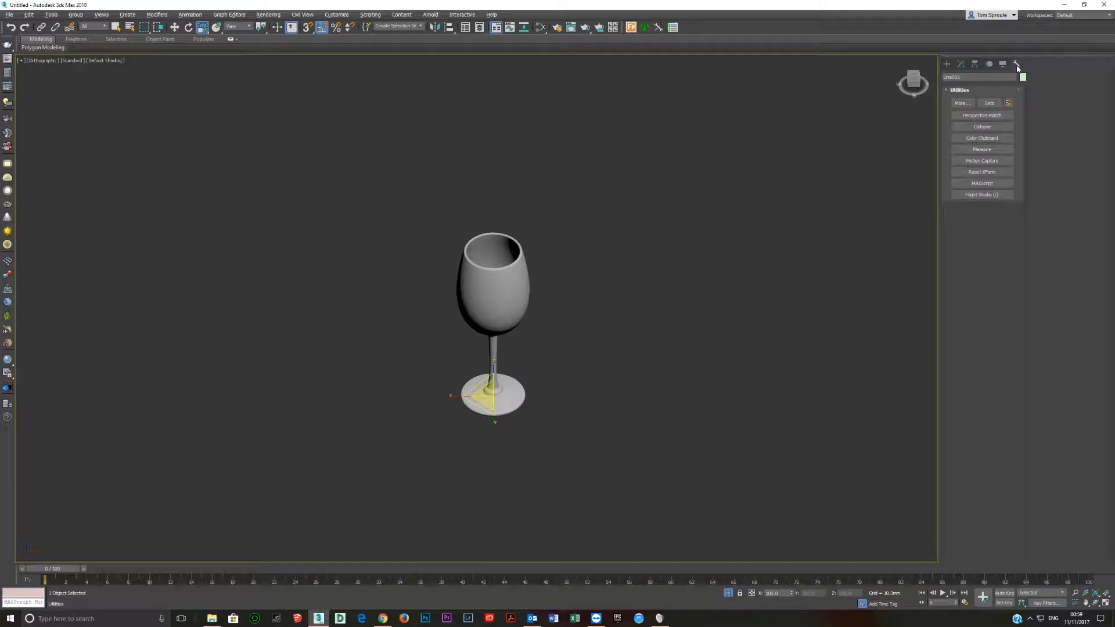
left_click(985, 172)
left_click(982, 223)
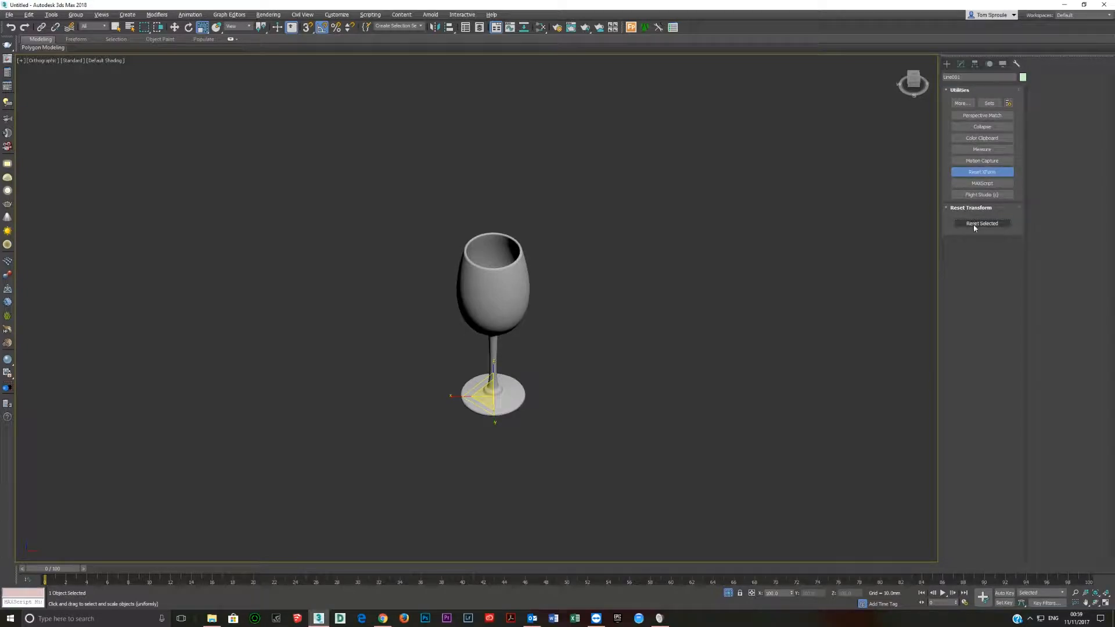
left_click(981, 172)
right_click(494, 381)
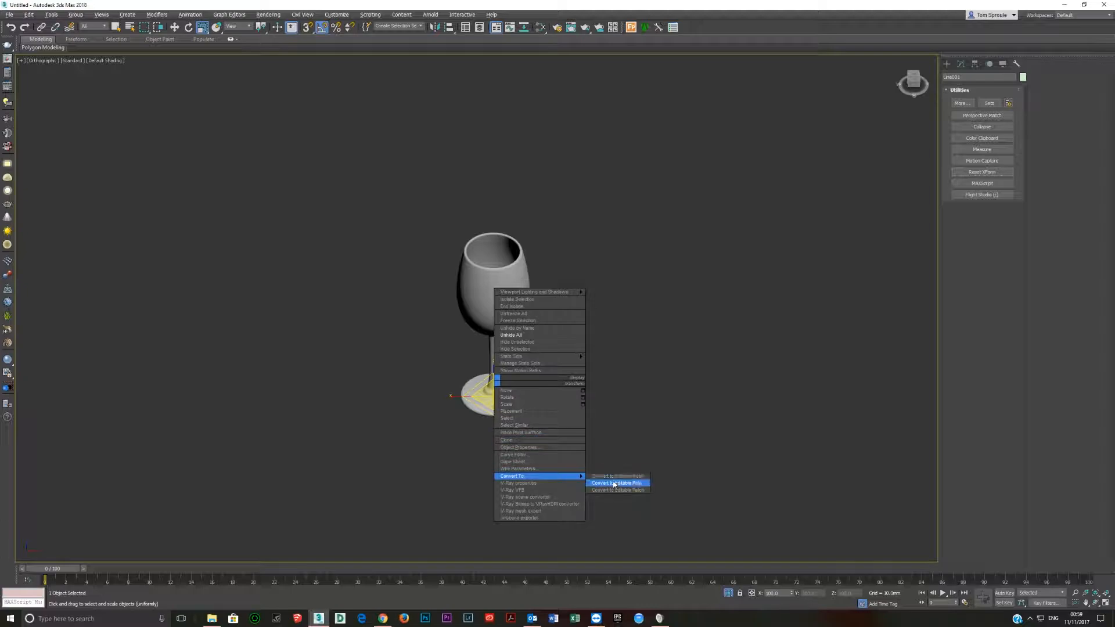
left_click(619, 481)
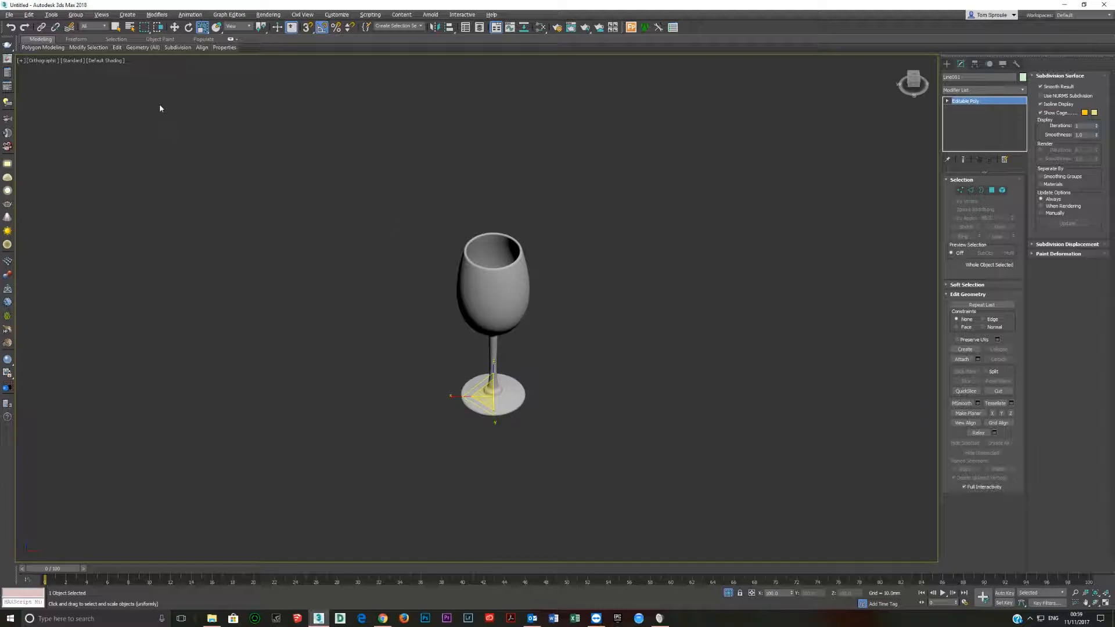
Switch the viewport shading to Facets so the reference picture is shown with the glass.
left_click(112, 60)
left_click(134, 80)
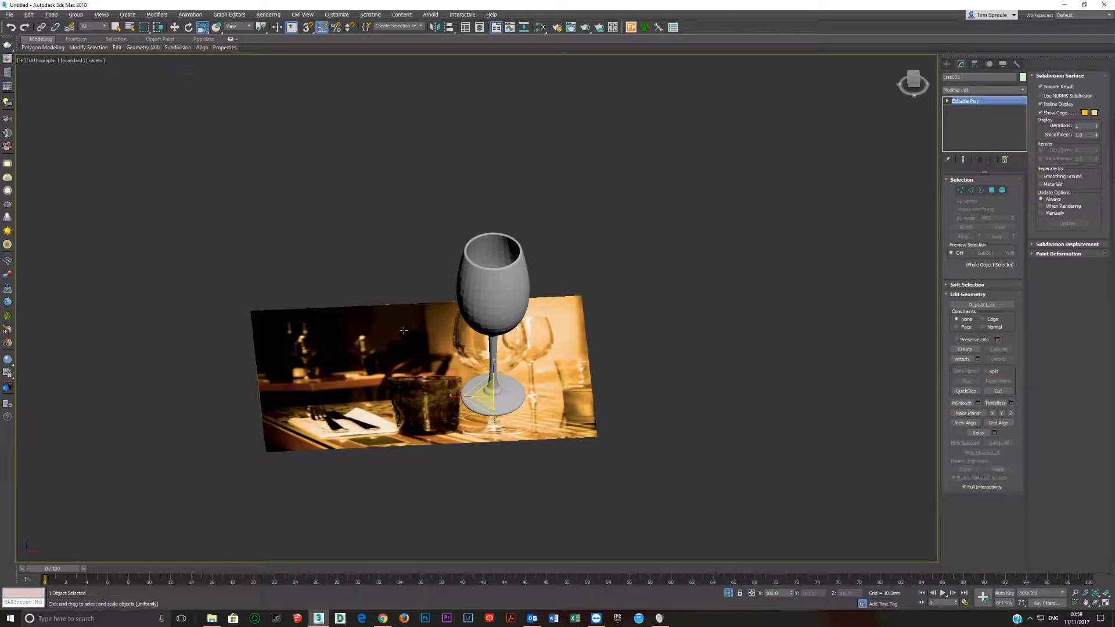
scroll(404, 347, "down", 2)
middle_click_drag(403, 347, 417, 370, "alt")
Move the reference picture plane along Y in the top view until it is clear of the wine glass.
left_click(372, 359)
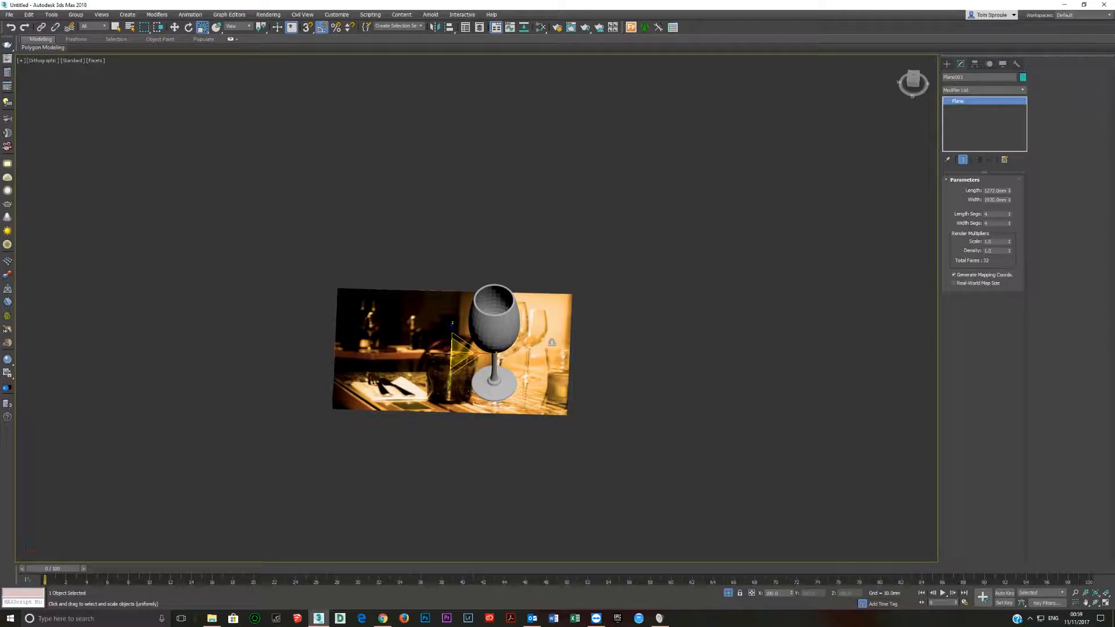
key("t")
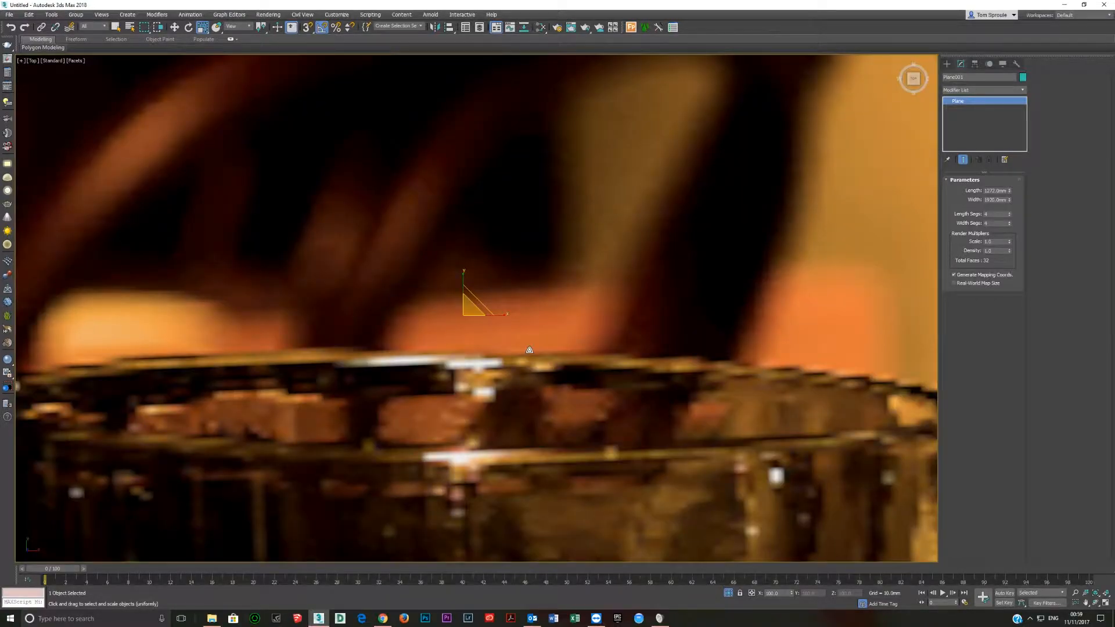
scroll(513, 351, "down", 3)
middle_click_drag(513, 350, 443, 350)
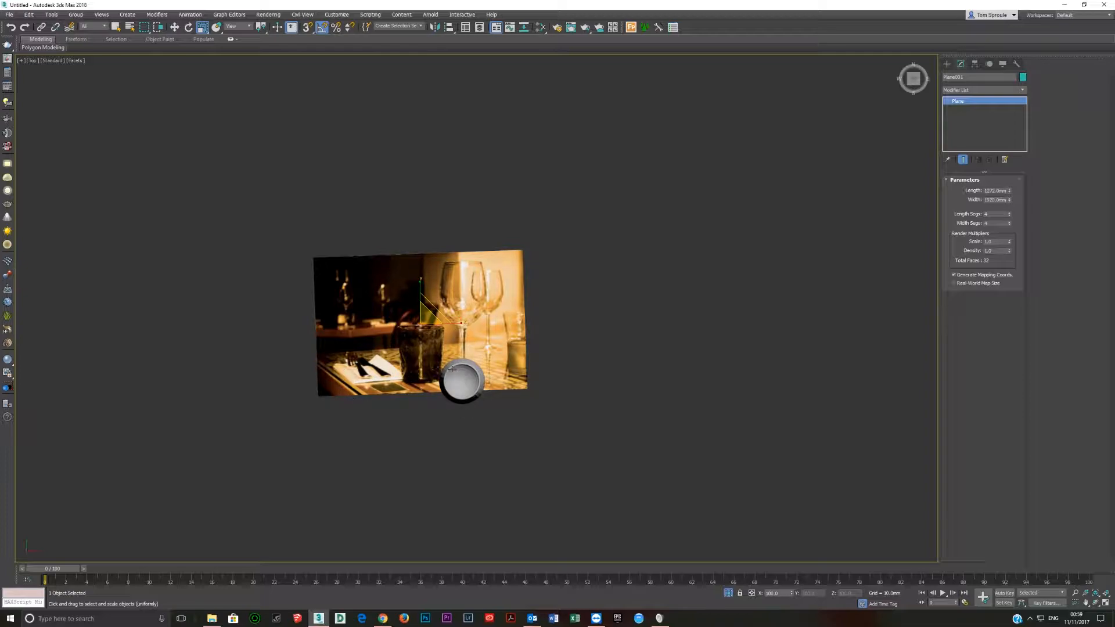
key("w")
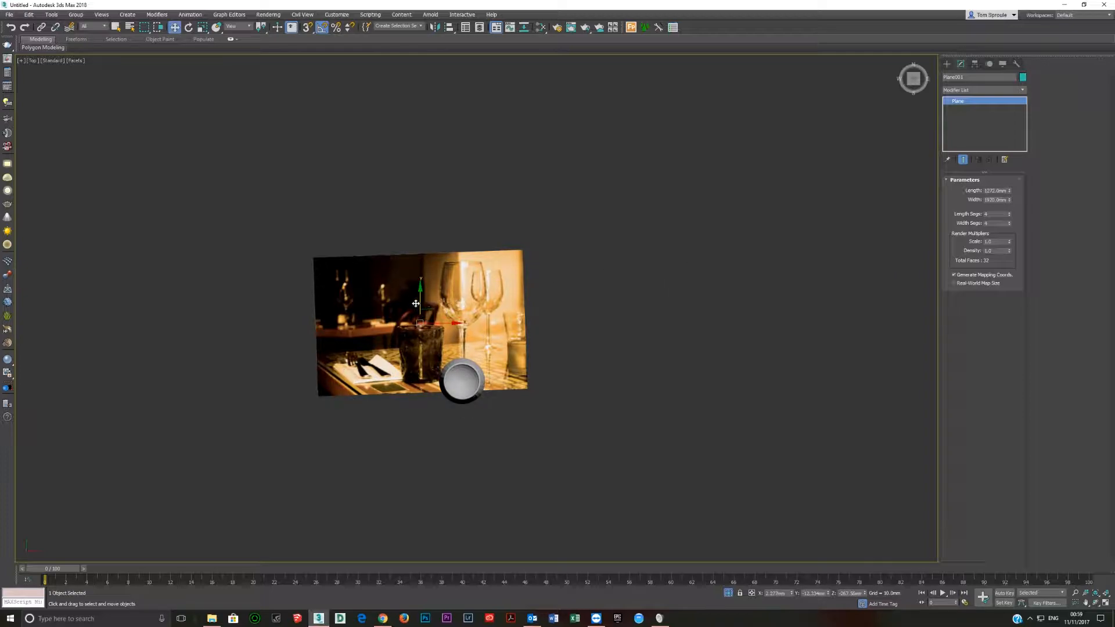
left_click_drag(420, 302, 420, 260)
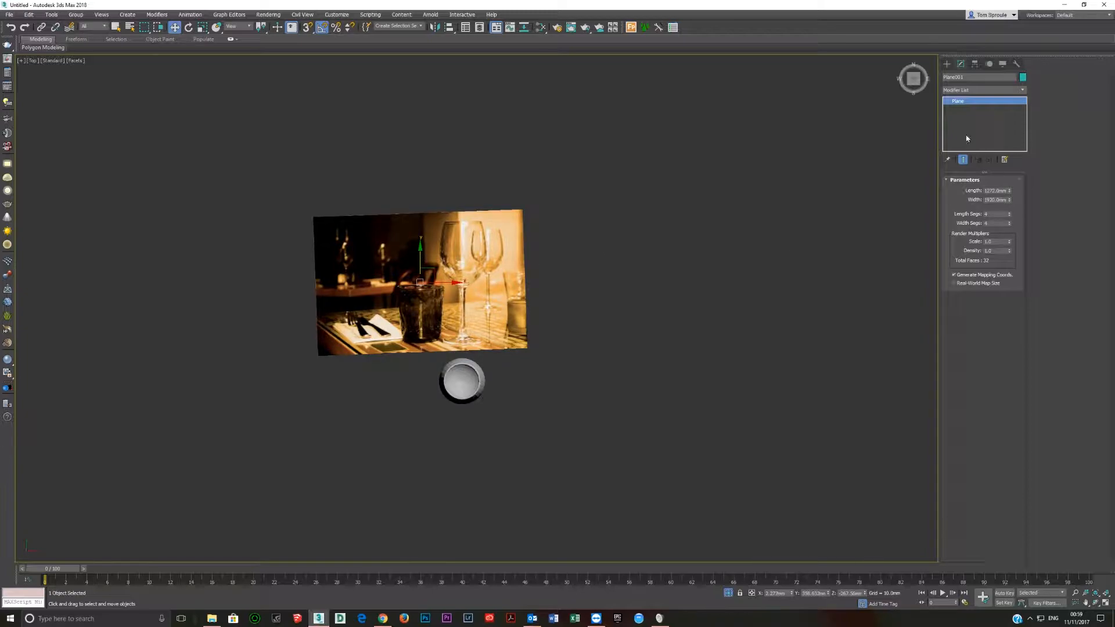
Create a box about 205 mm long over the lower stem of the wine glass in the reference picture.
left_click(947, 63)
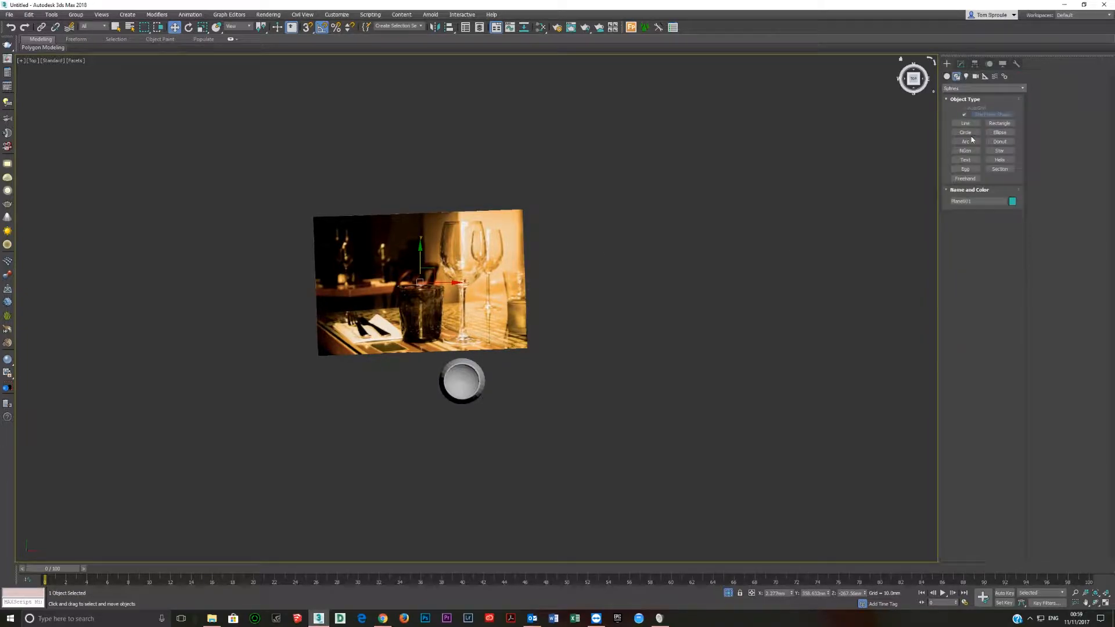
left_click(948, 76)
left_click(955, 117)
scroll(463, 297, "up", 5)
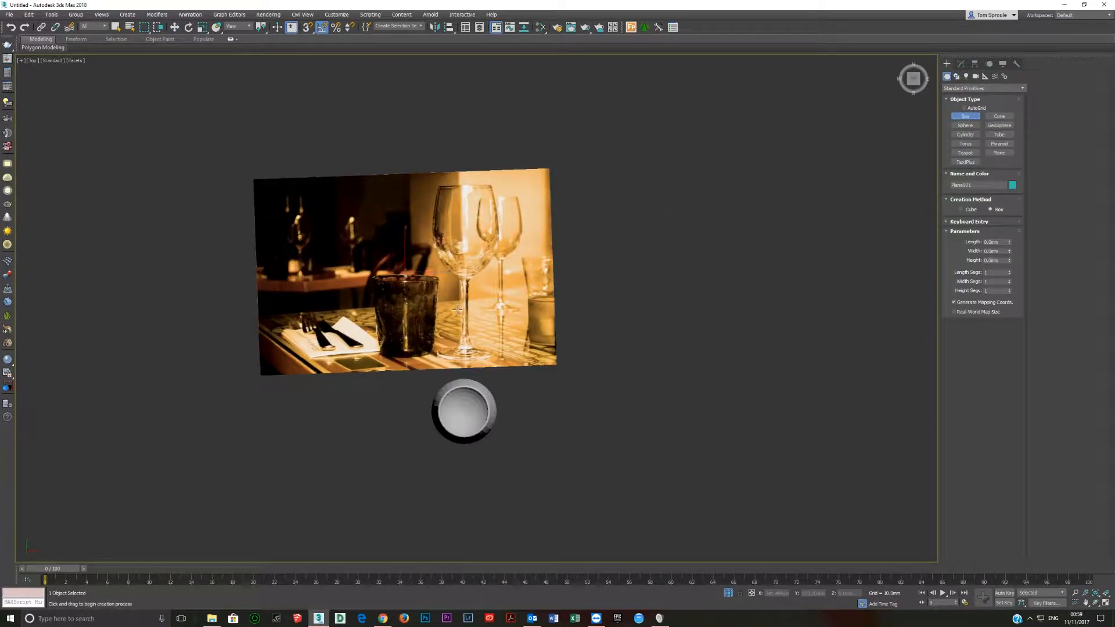
left_click_drag(458, 336, 476, 380)
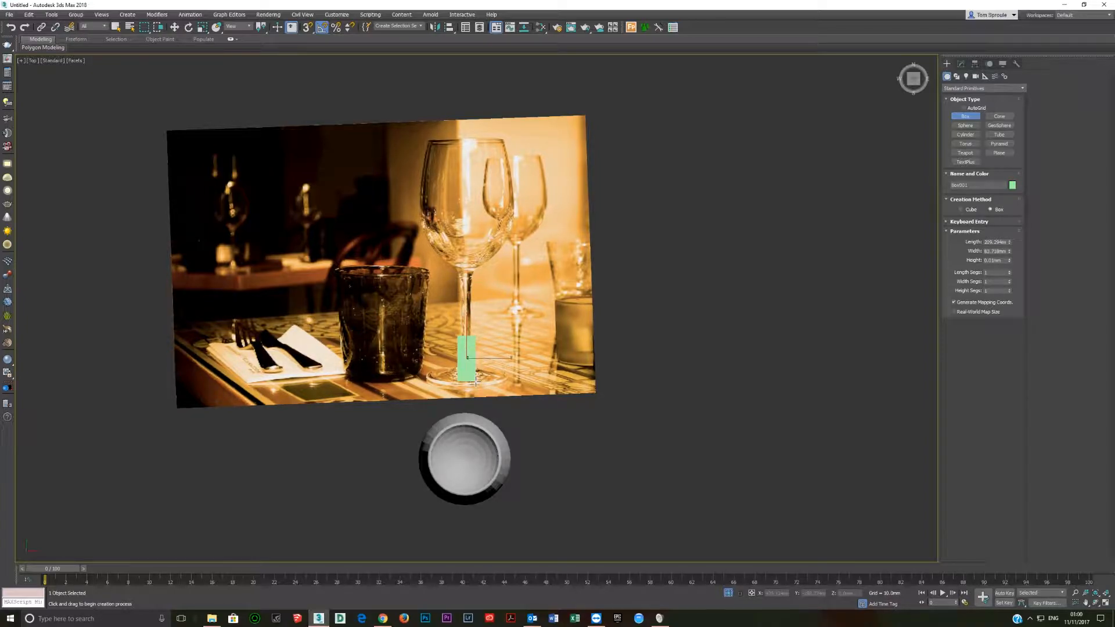
Set the box's length to 165 mm and compare it with the wine glass model.
double_click(988, 242)
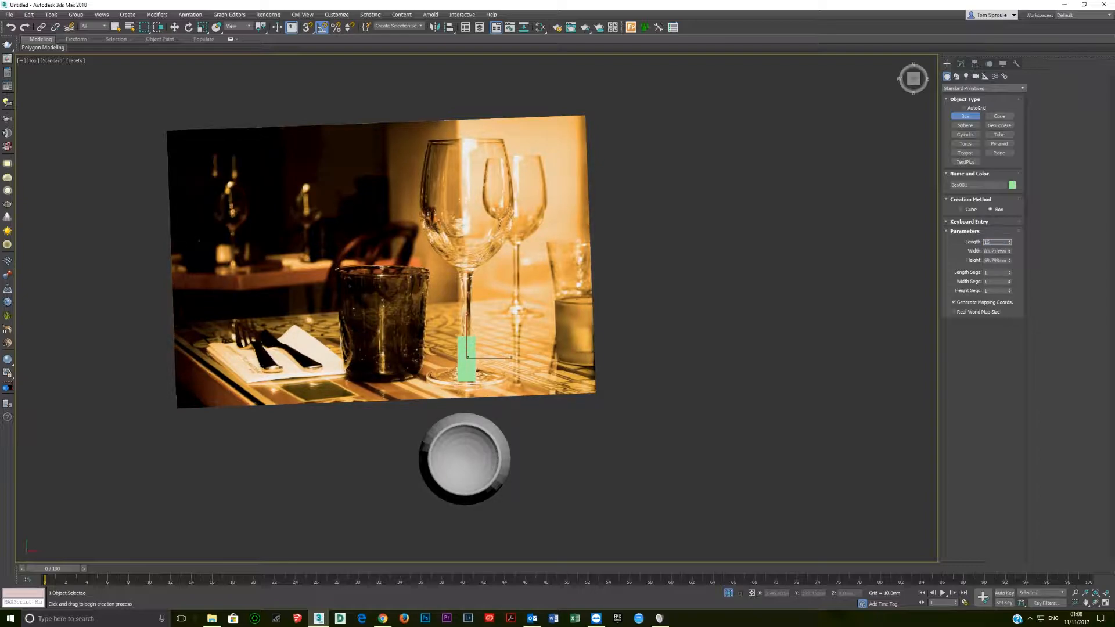
type("160")
key("Return")
left_click_drag(990, 242, 1112, 268)
scroll(481, 361, "up", 2)
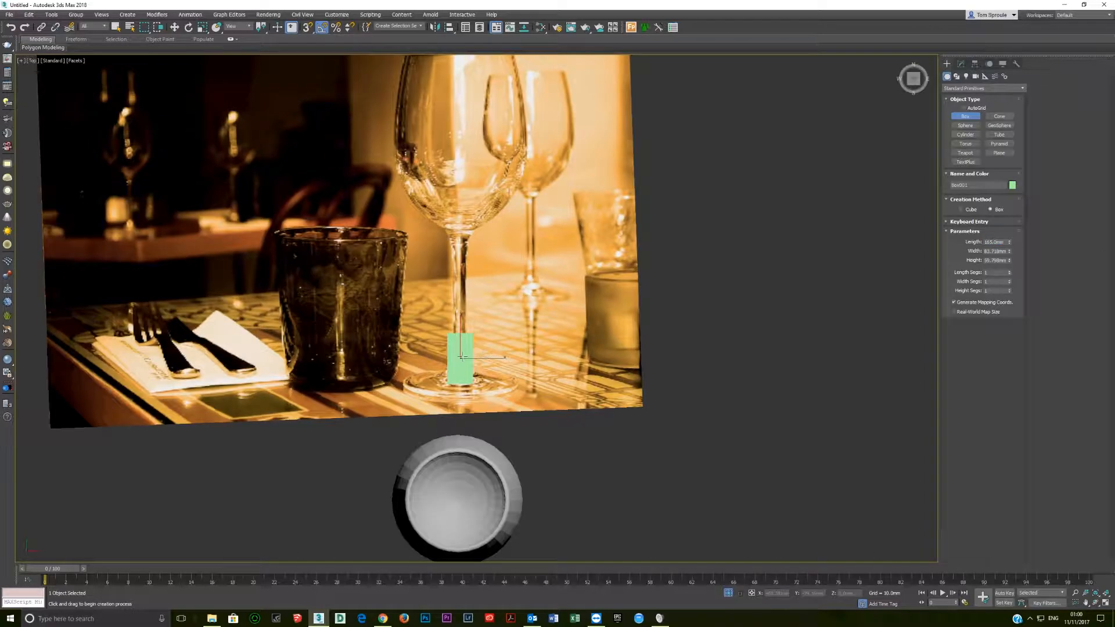
scroll(461, 359, "down", 5)
scroll(461, 358, "up", 3)
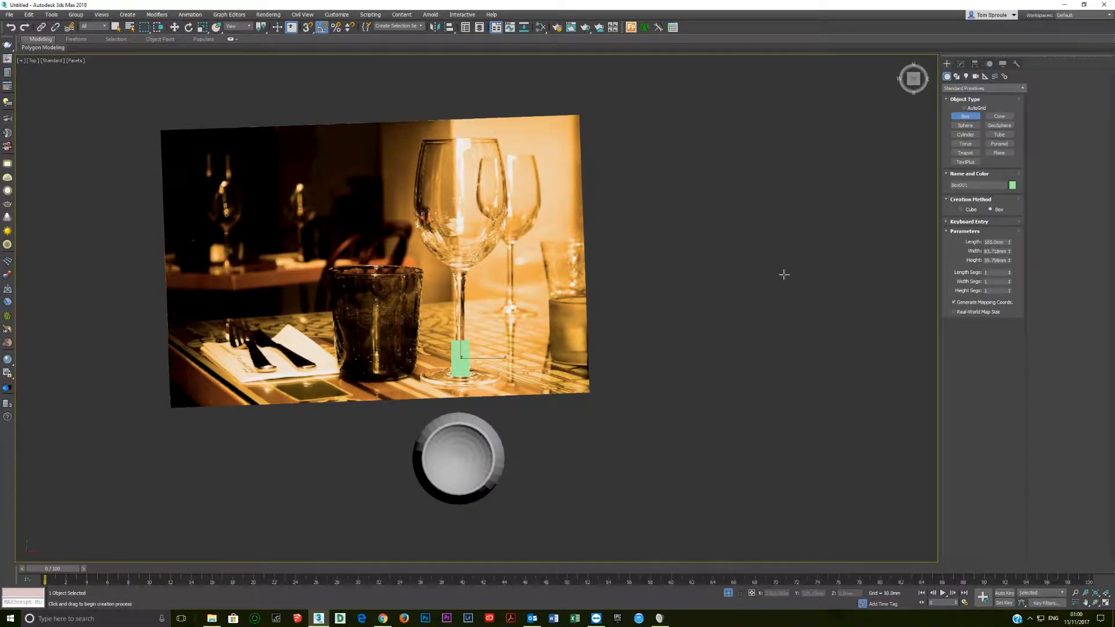
scroll(459, 378, "up", 3)
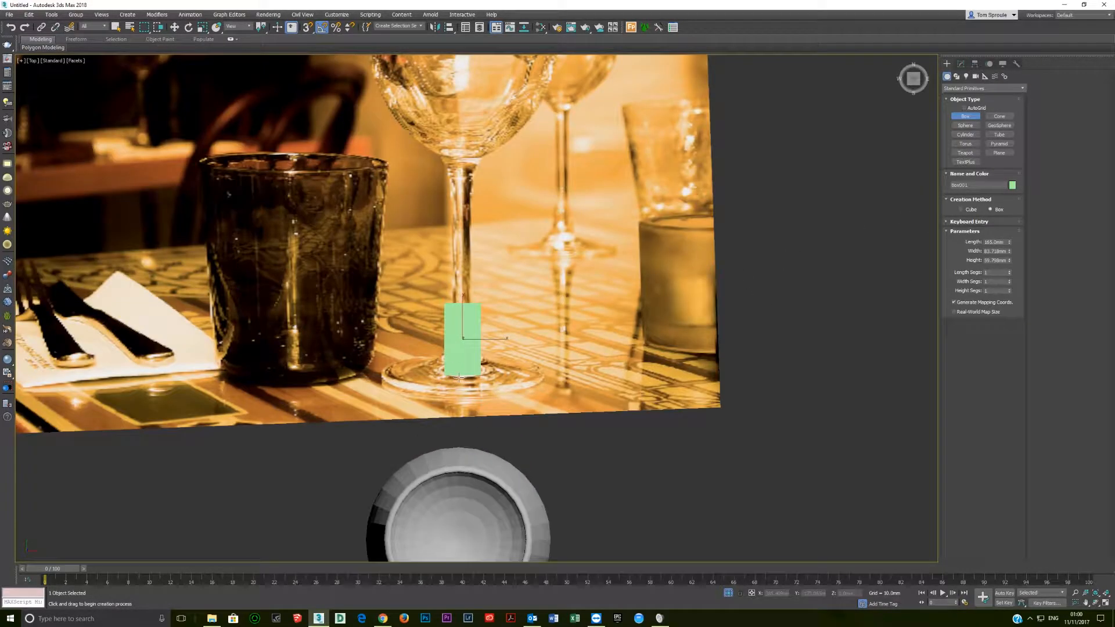
Try to rotate the box about its X axis, and undo the rotation.
key("e")
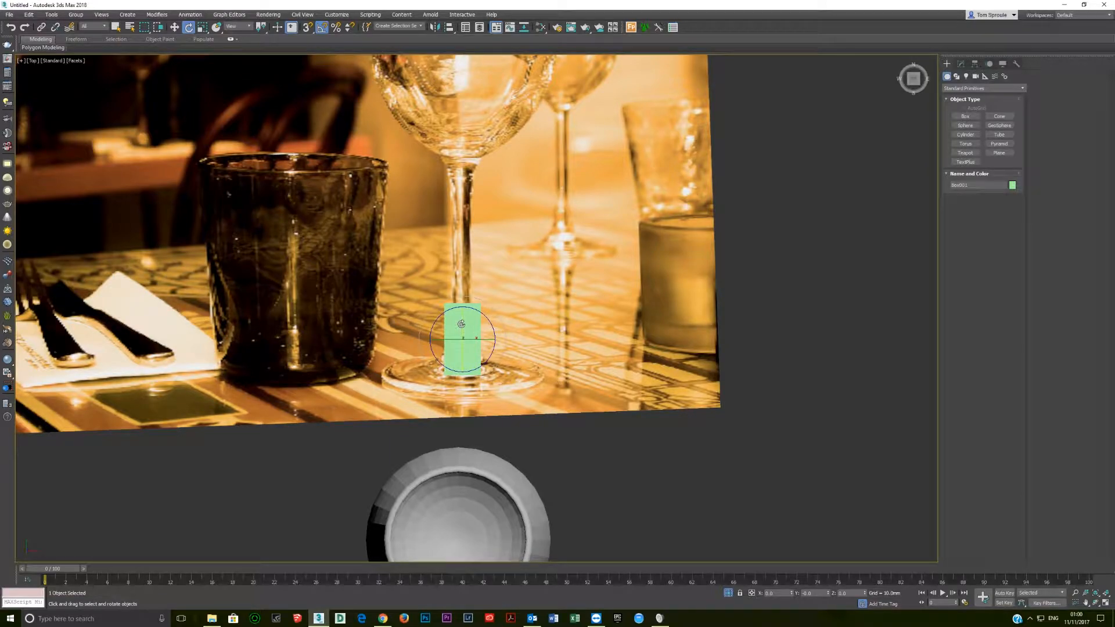
left_click_drag(461, 324, 450, 363)
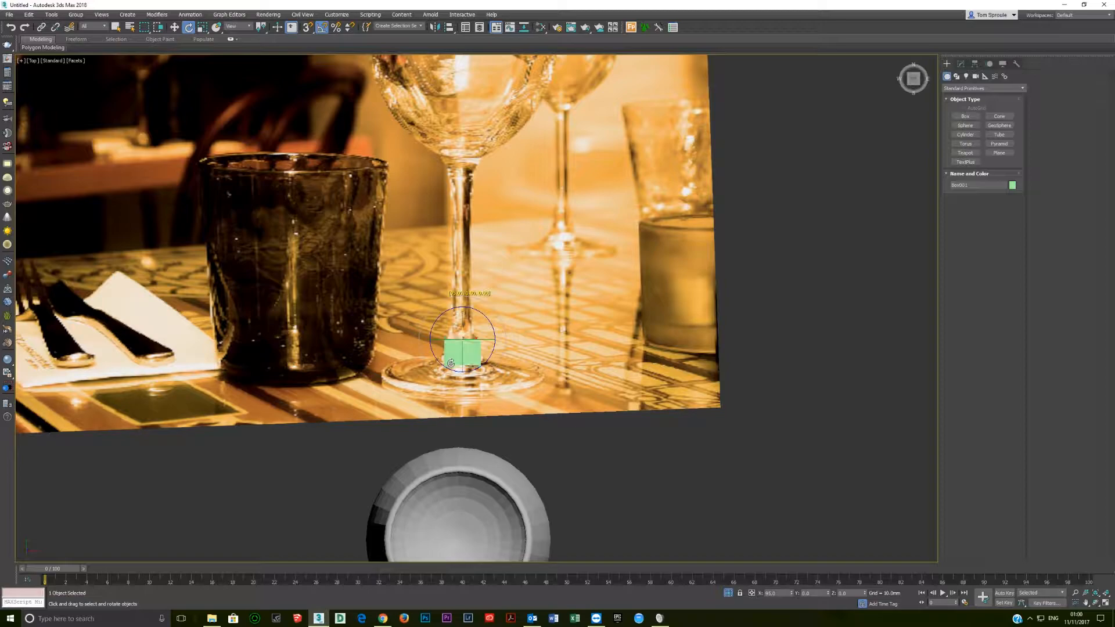
key("ctrl+z")
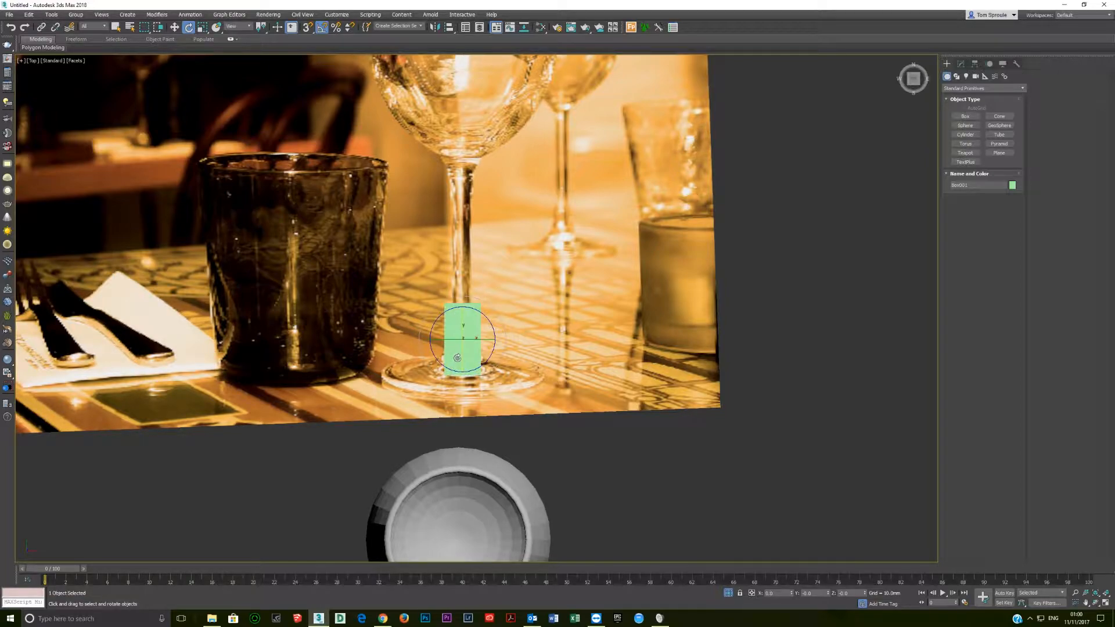
Scale the reference picture plane down uniformly and move it under the box until its wine glass is about as tall as the box.
key("w")
scroll(462, 348, "down", 5)
left_click(509, 313)
key("r")
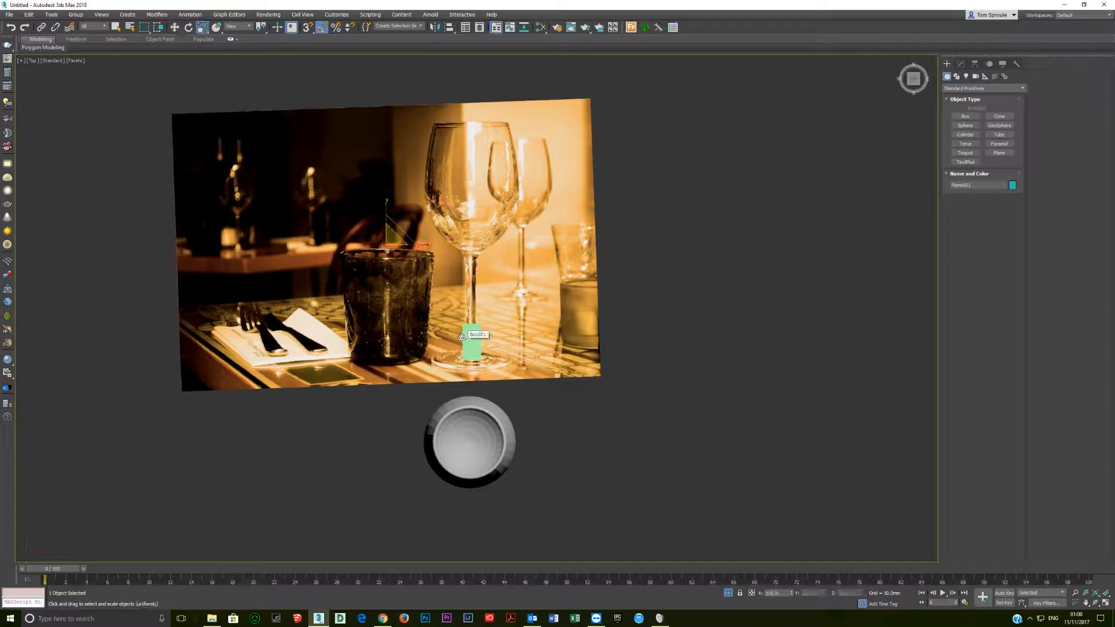
left_click_drag(399, 235, 314, 341)
key("w")
left_click_drag(395, 232, 454, 337)
scroll(461, 321, "up", 5)
key("r")
key("w")
scroll(311, 206, "down", 4)
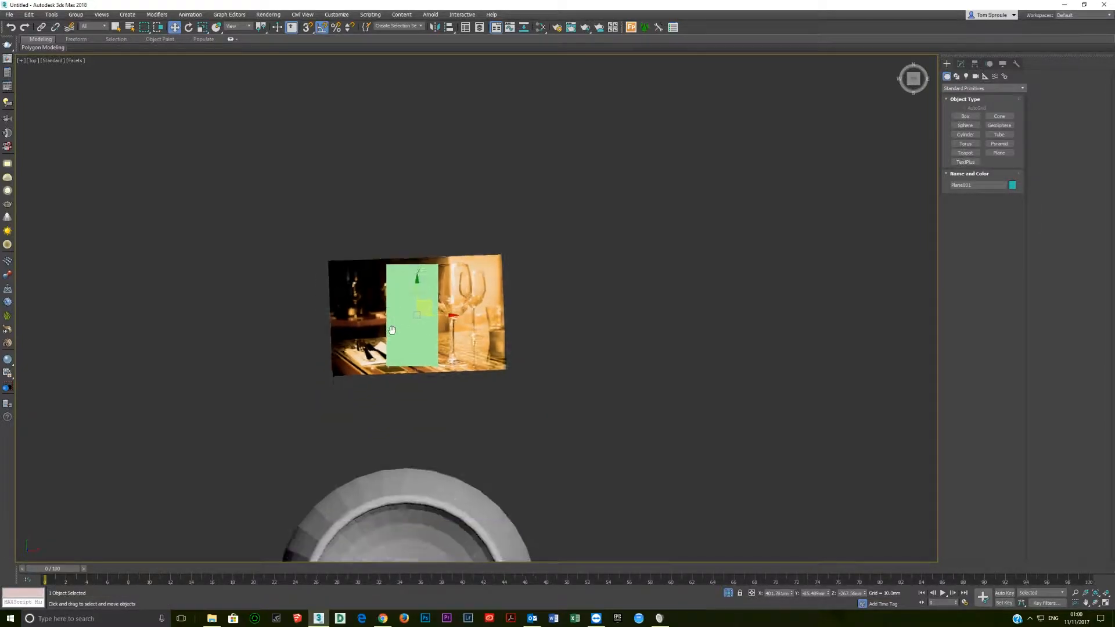
scroll(378, 288, "down", 2)
scroll(384, 306, "up", 4)
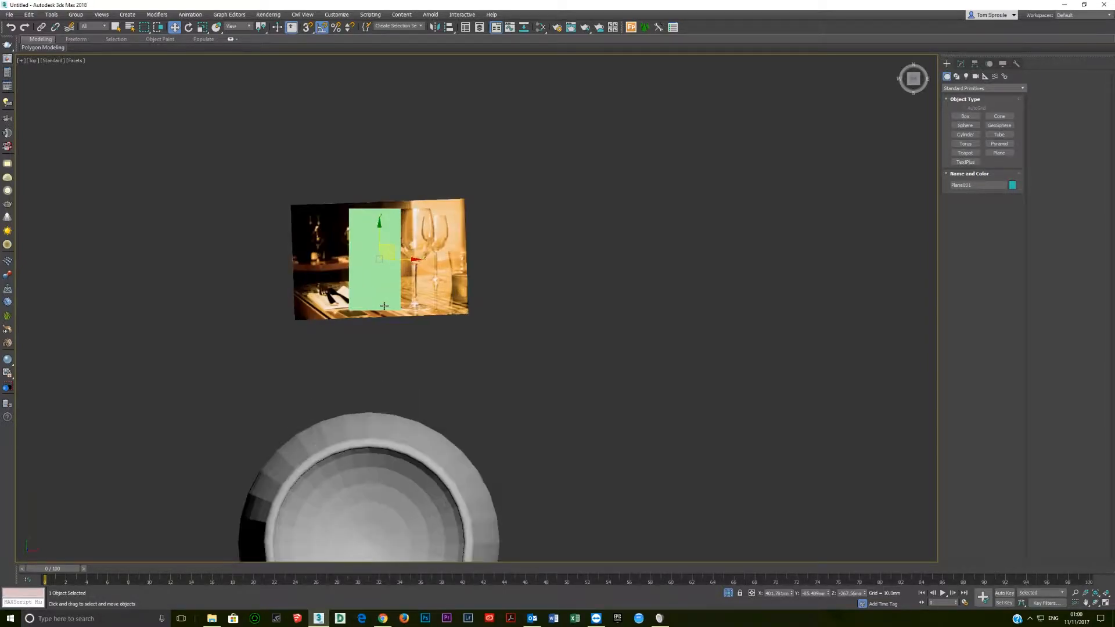
Rotate the box 90 degrees about its X axis so that it stands upright.
left_click(392, 293)
key("e")
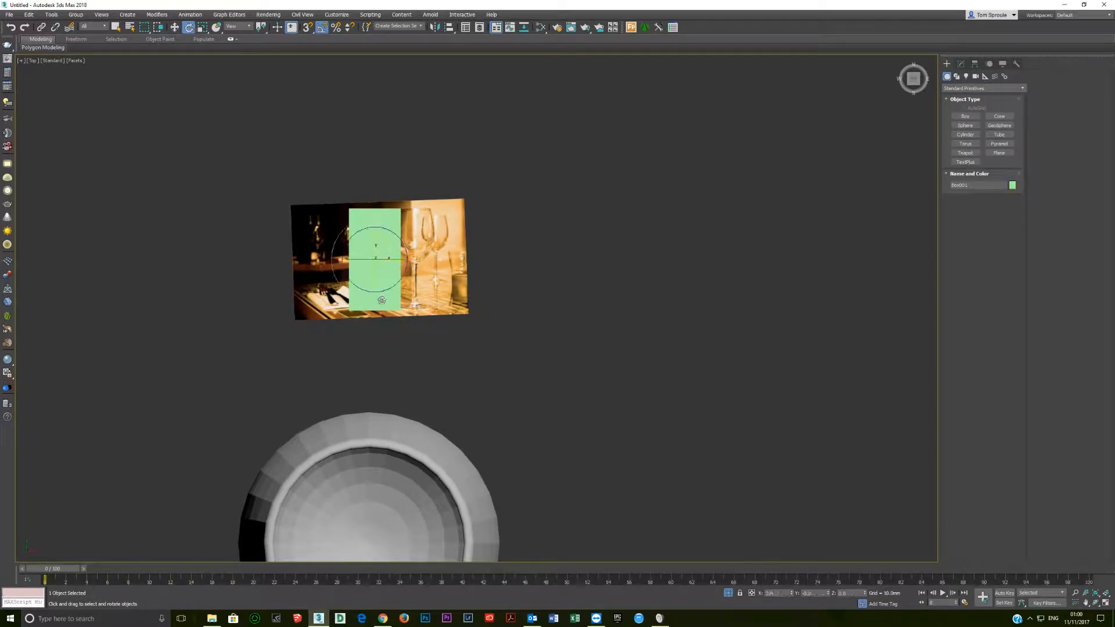
left_click_drag(374, 239, 375, 279)
scroll(391, 345, "down", 3)
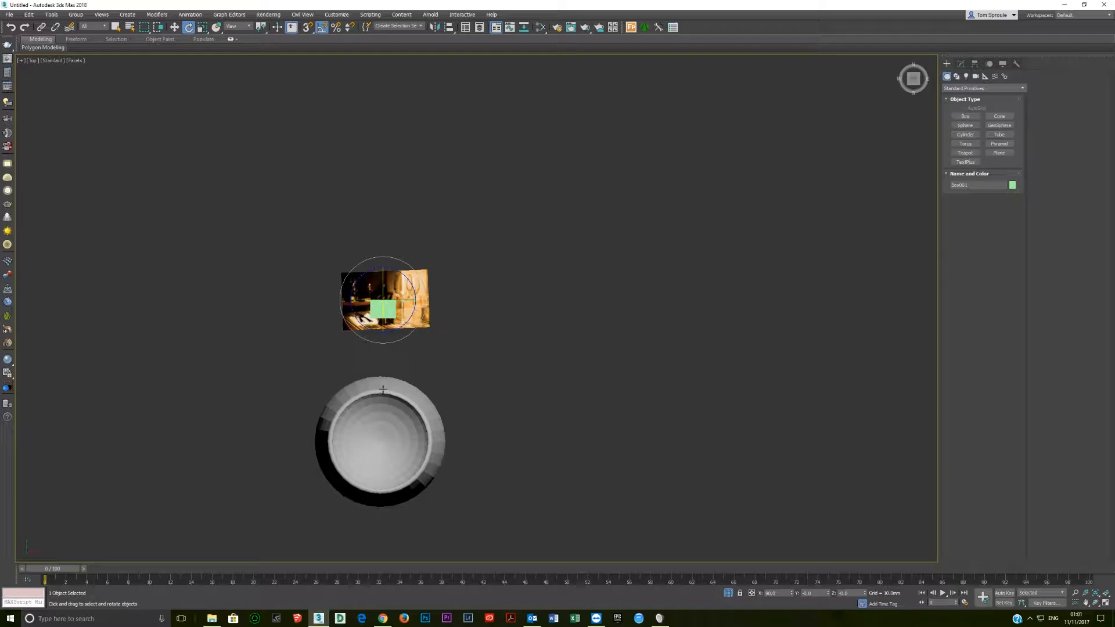
In the front view without the grid, raise the box until its bottom is level with the underside of the wine glass's foot.
key("f")
scroll(411, 362, "down", 5)
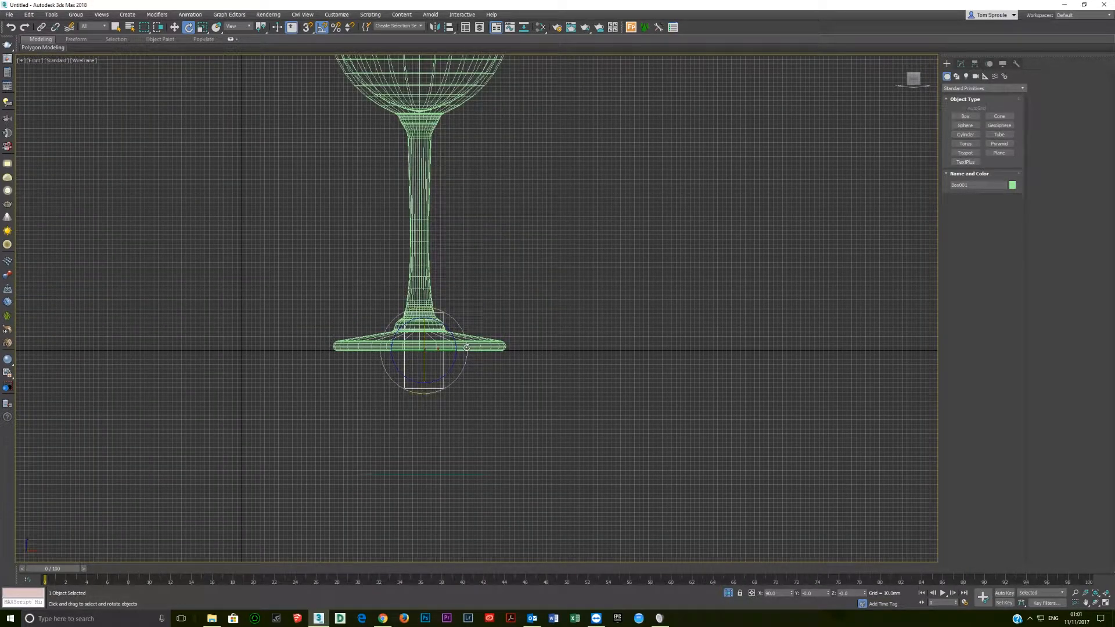
key("g")
key("w")
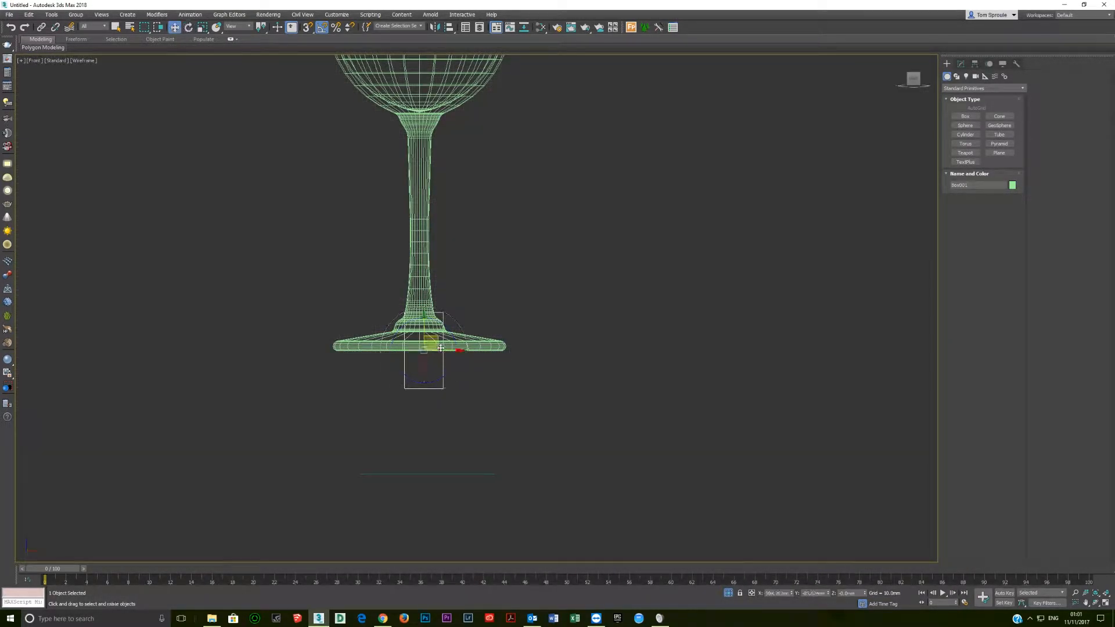
left_click(481, 344)
middle_click_drag(440, 340, 452, 461)
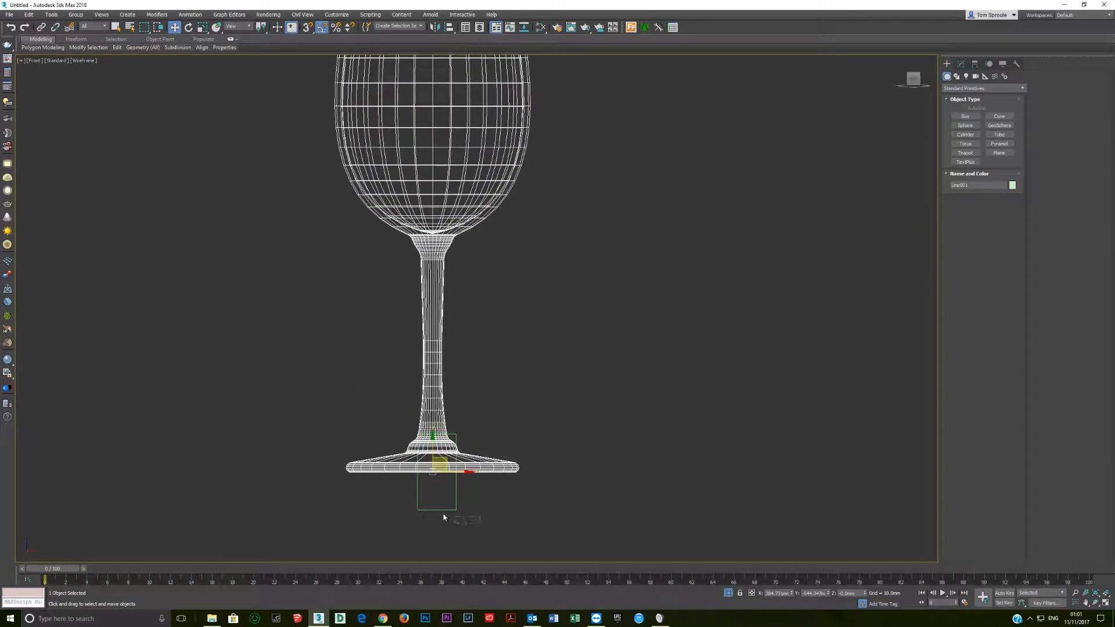
left_click(444, 511)
left_click_drag(435, 454, 436, 416)
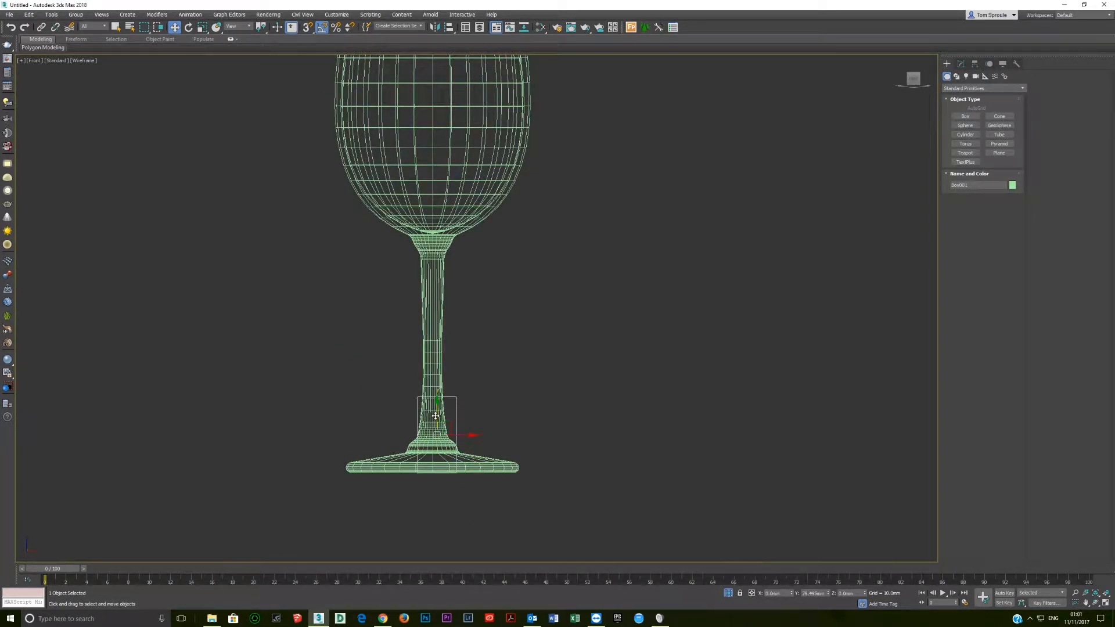
Scale the wine glass down uniformly until its height matches the reference box.
left_click(486, 471)
key("r")
left_click_drag(440, 465, 350, 118)
key("w")
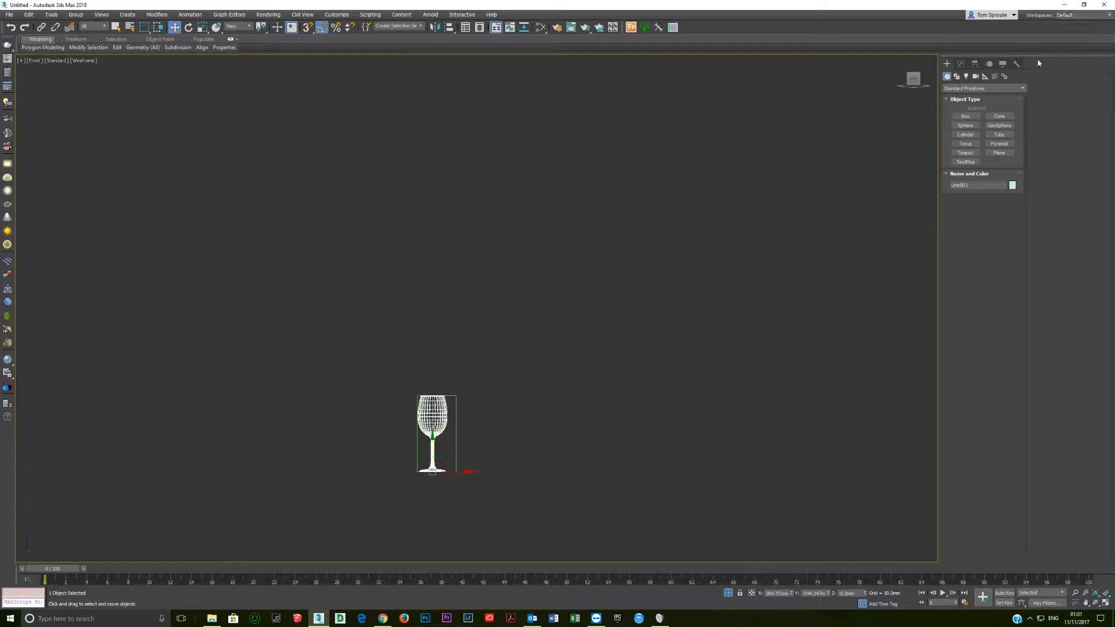
Apply Reset XForm to the scaled wine glass.
scroll(465, 432, "up", 4)
middle_click_drag(465, 430, 522, 246)
scroll(522, 245, "down", 3)
middle_click_drag(619, 251, 523, 256, "alt")
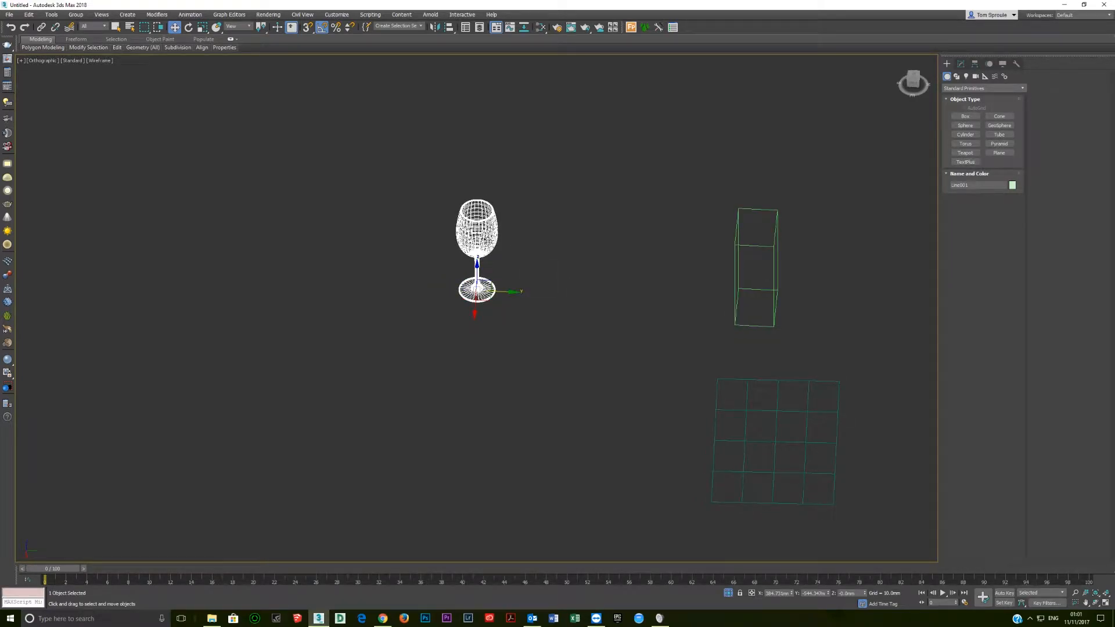
mouse_move(459, 238)
middle_mouse_down("alt")
mouse_move(512, 226)
mouse_move(460, 224)
middle_mouse_up("alt")
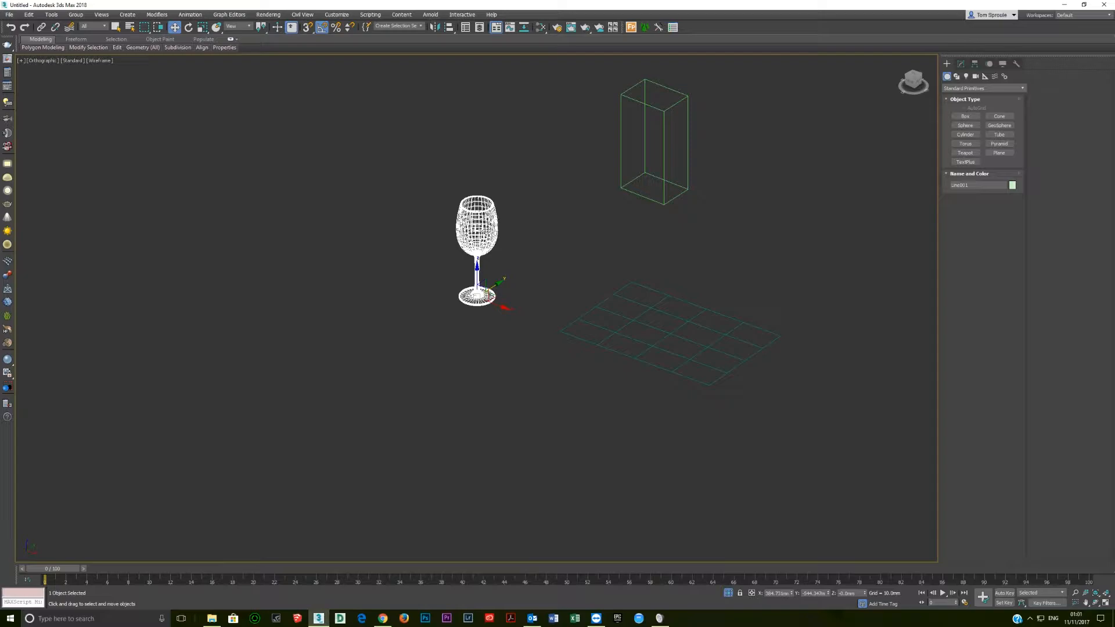
scroll(515, 257, "up", 3)
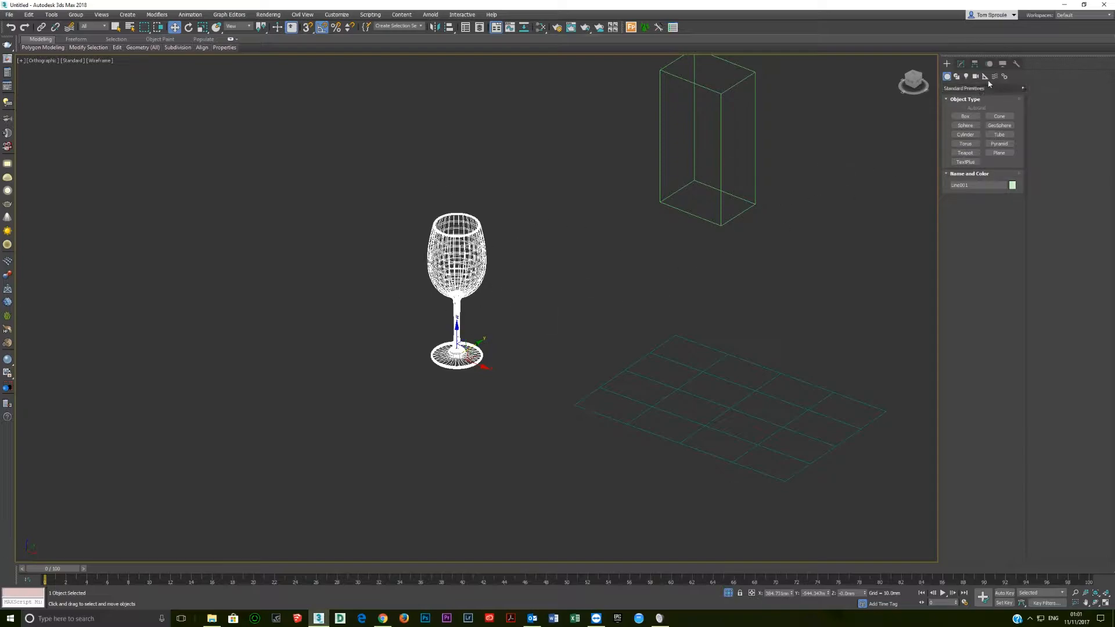
left_click(1017, 66)
left_click(983, 172)
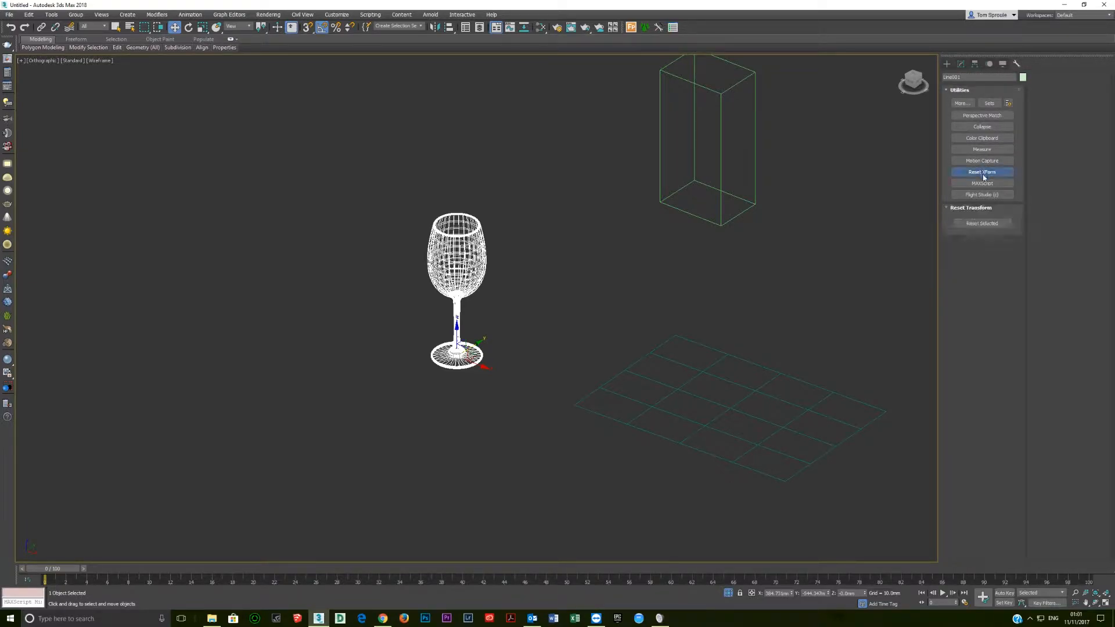
left_click(982, 224)
left_click(982, 172)
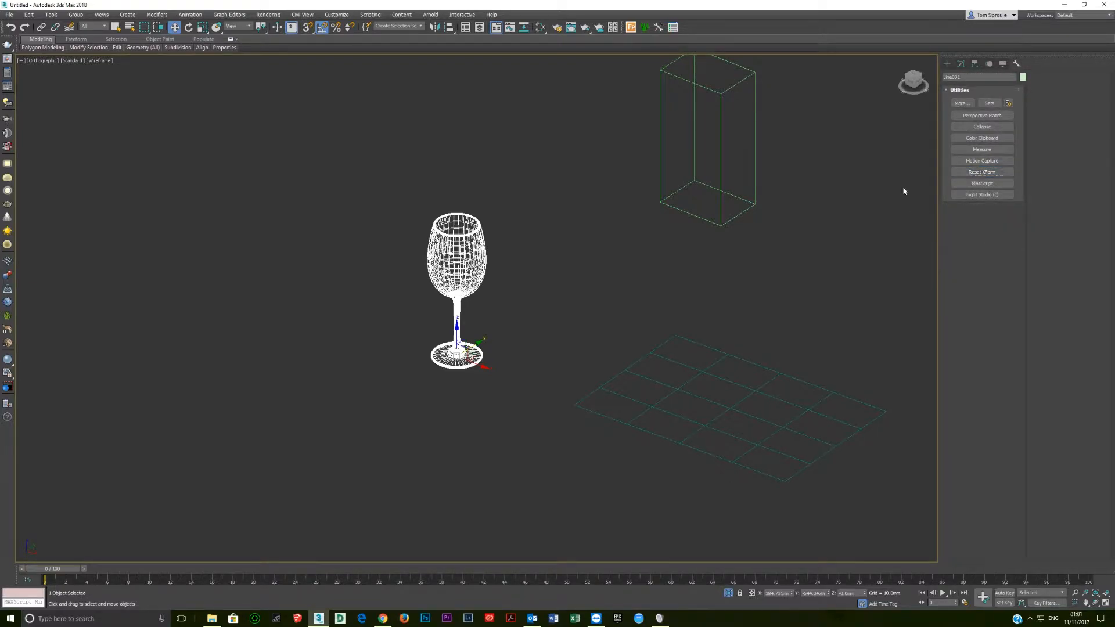
Convert the wine glass to an Editable Poly and display the view shaded.
right_click(510, 303)
mouse_move(557, 395)
left_click(628, 402)
mouse_move(481, 363)
middle_mouse_down("alt")
mouse_move(503, 361)
mouse_move(495, 379)
middle_mouse_up("alt")
key("F3")
scroll(504, 377, "up", 1)
scroll(488, 379, "down", 5)
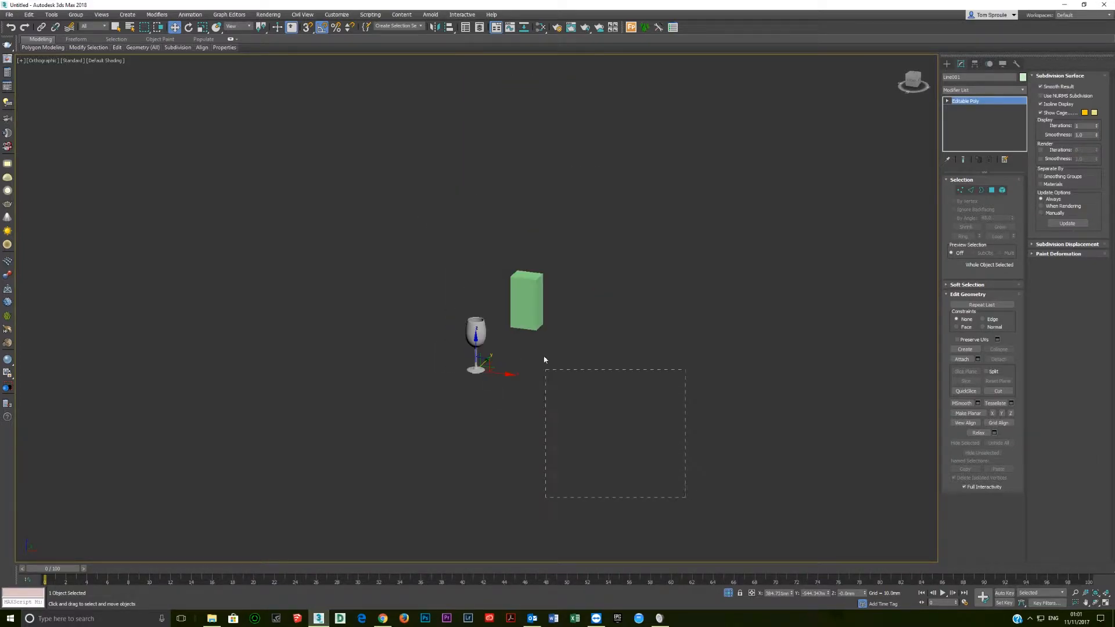
left_click_drag(508, 238, 506, 246)
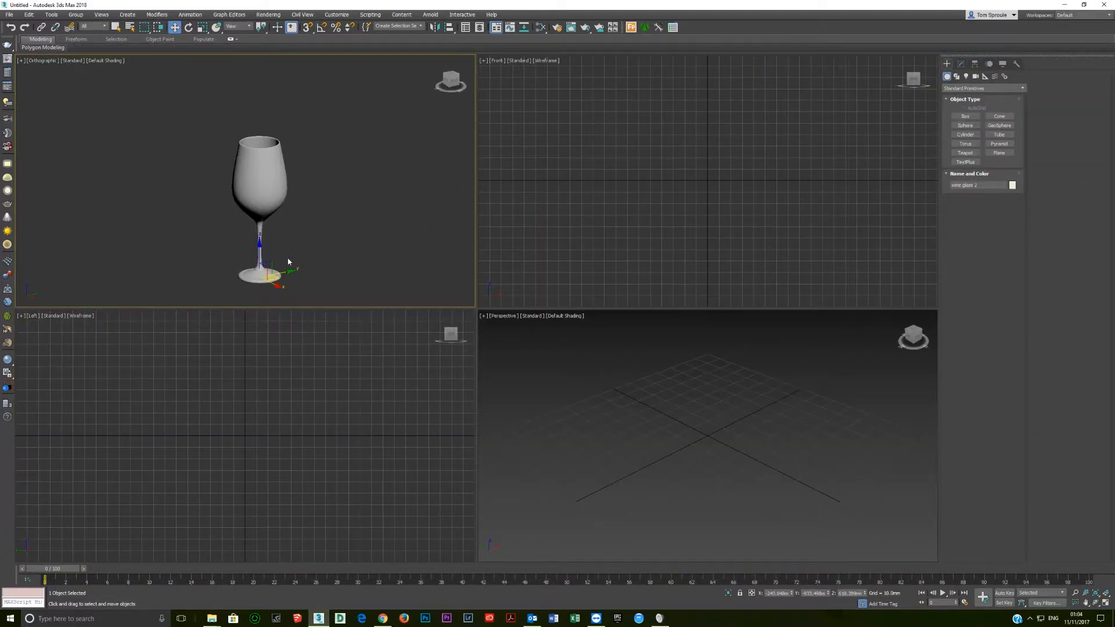
Select all vertices of the wine glass and weld them with a 0.1 mm threshold.
middle_click_drag(284, 194, 267, 253, "alt")
scroll(274, 227, "up", 3)
scroll(262, 229, "down", 4)
left_click(961, 64)
middle_click_drag(287, 196, 281, 235, "alt")
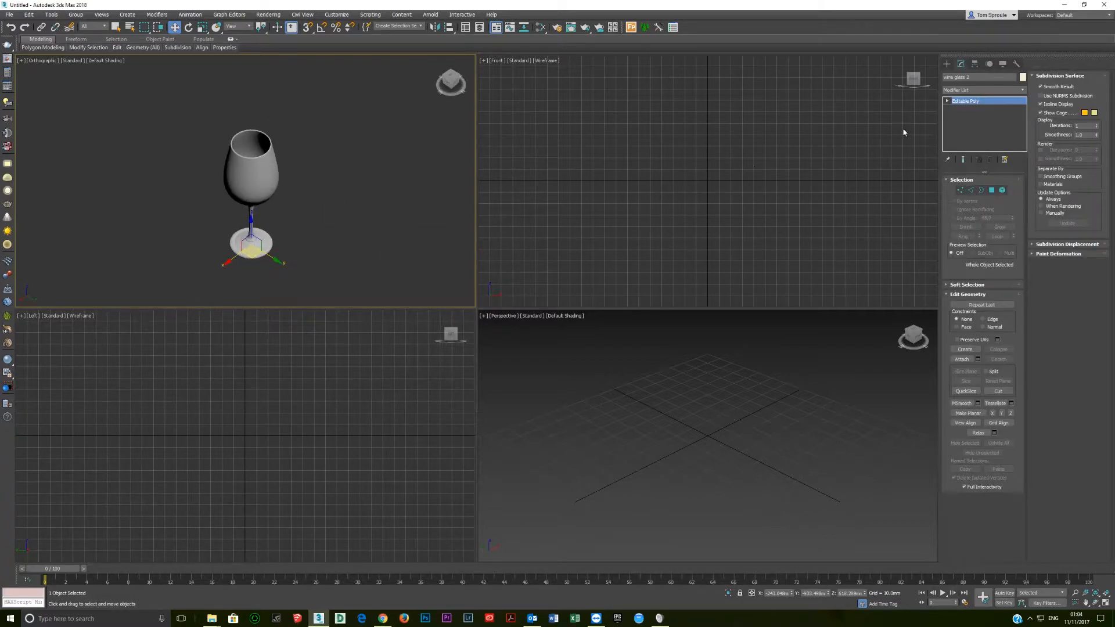
left_click(960, 190)
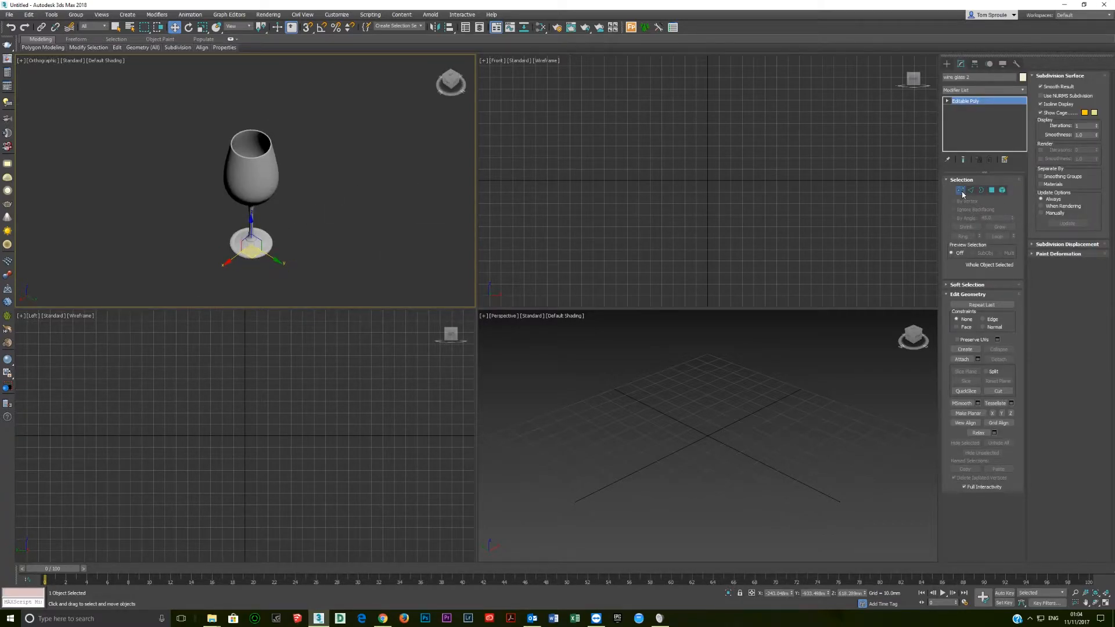
left_click(755, 303)
key("ctrl+a")
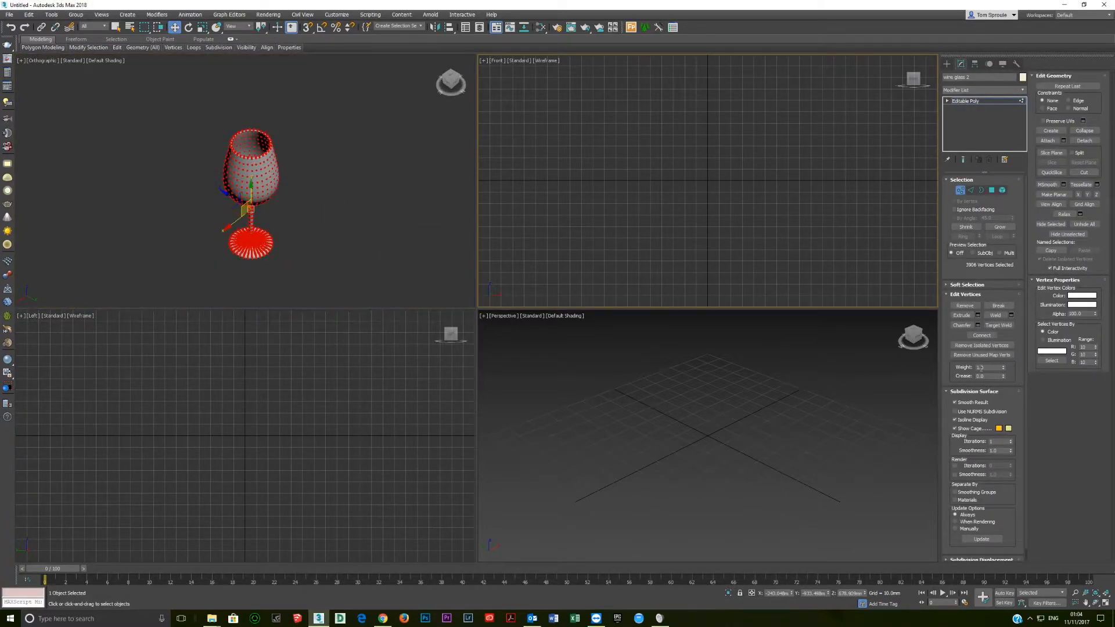
left_click(1011, 315)
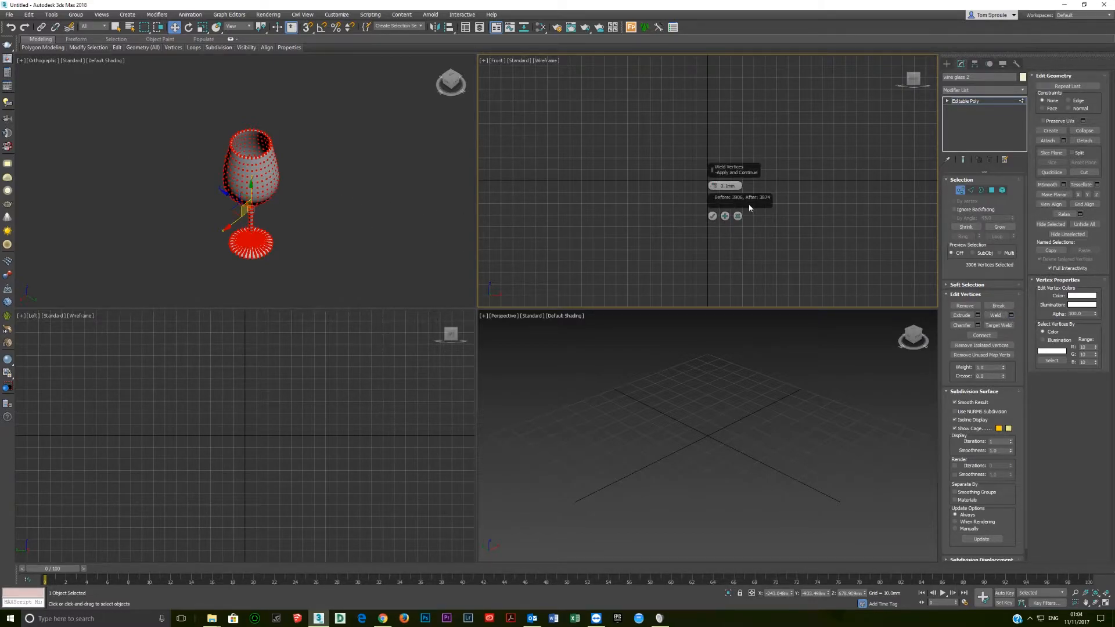
left_click(713, 216)
Inspect the vertices inside the bowl, repeat the 0.1 mm weld on the whole glass and return to object level.
middle_click_drag(239, 181, 268, 223, "alt")
scroll(270, 224, "up", 8)
scroll(198, 155, "up", 2)
scroll(199, 156, "up", 6)
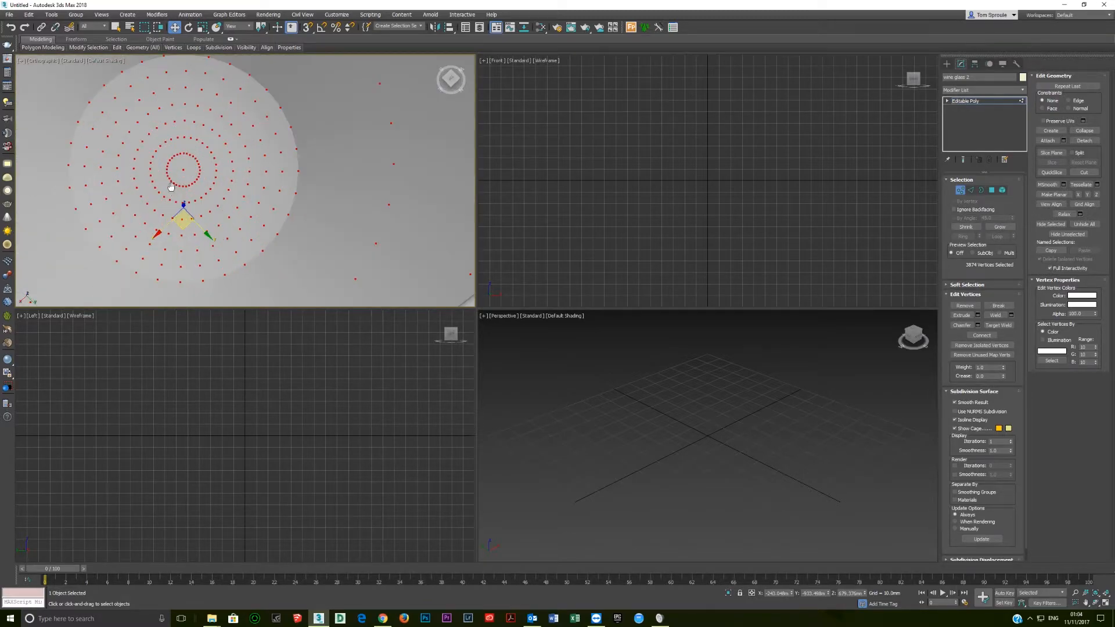
left_click(1011, 314)
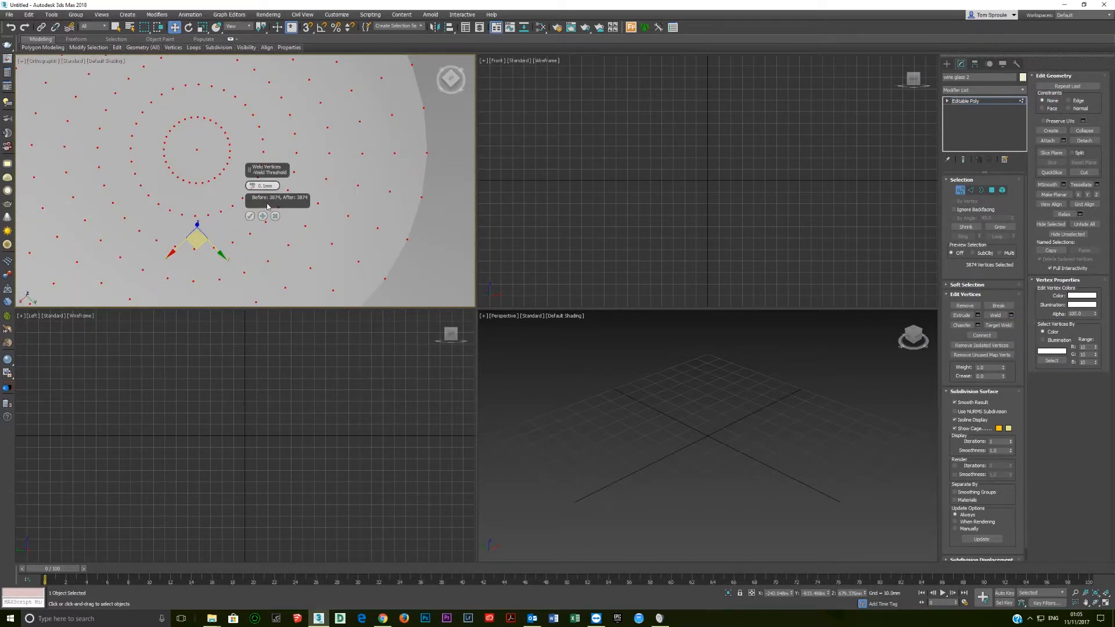
left_click(250, 216)
scroll(170, 223, "down", 8)
middle_click_drag(167, 224, 229, 192, "alt")
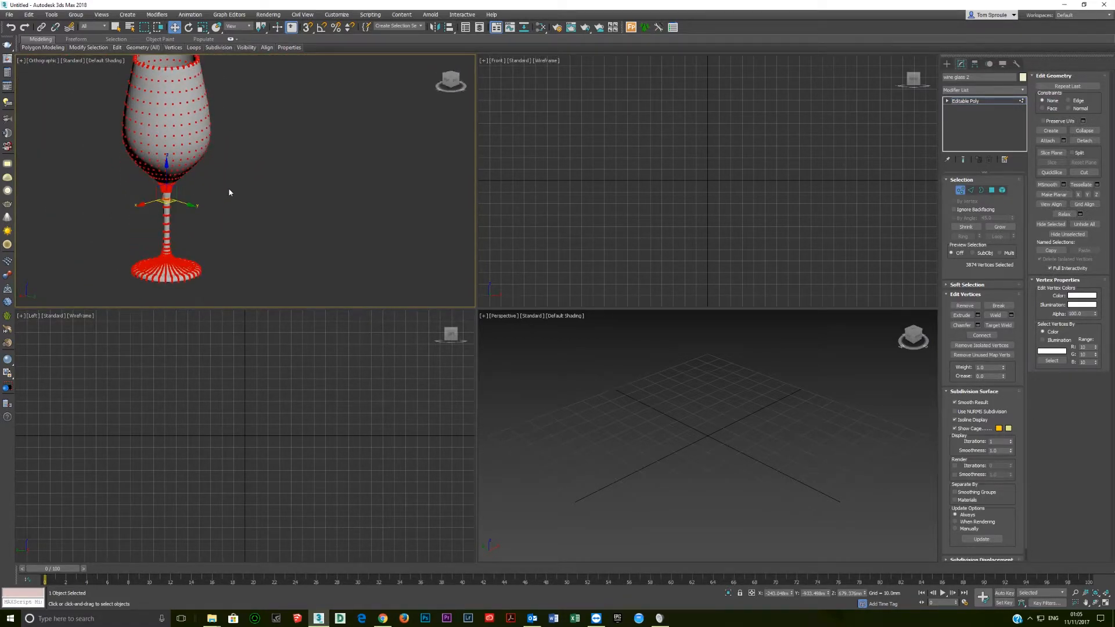
left_click(983, 102)
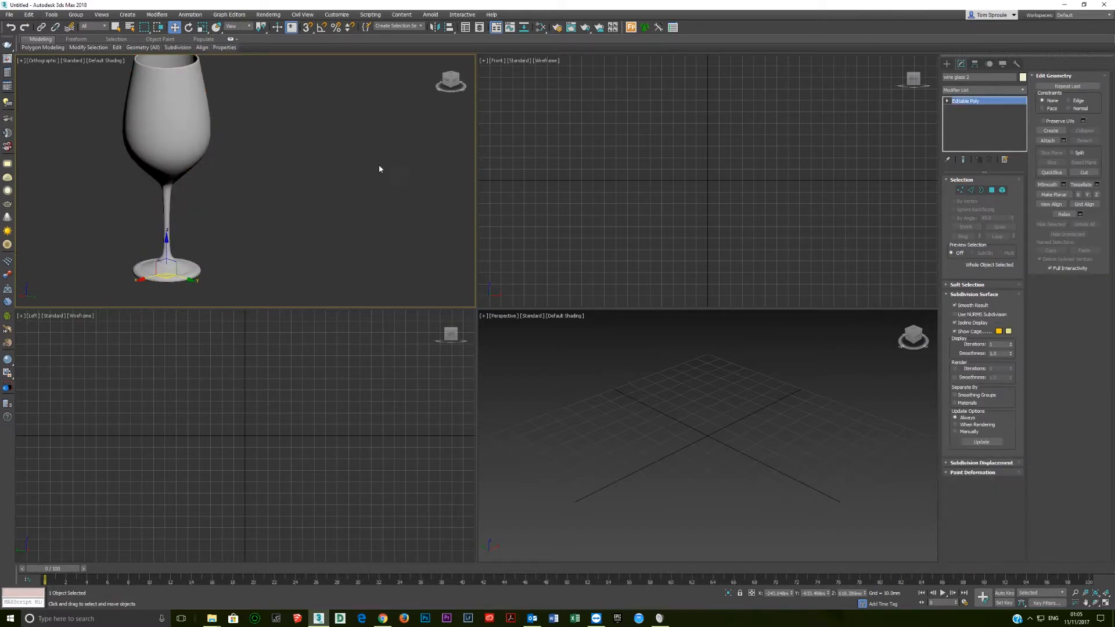
Enable Backface Cull in the wine glass's object properties and reopen the properties to check the setting.
middle_click_drag(176, 179, 256, 169)
right_click(252, 161)
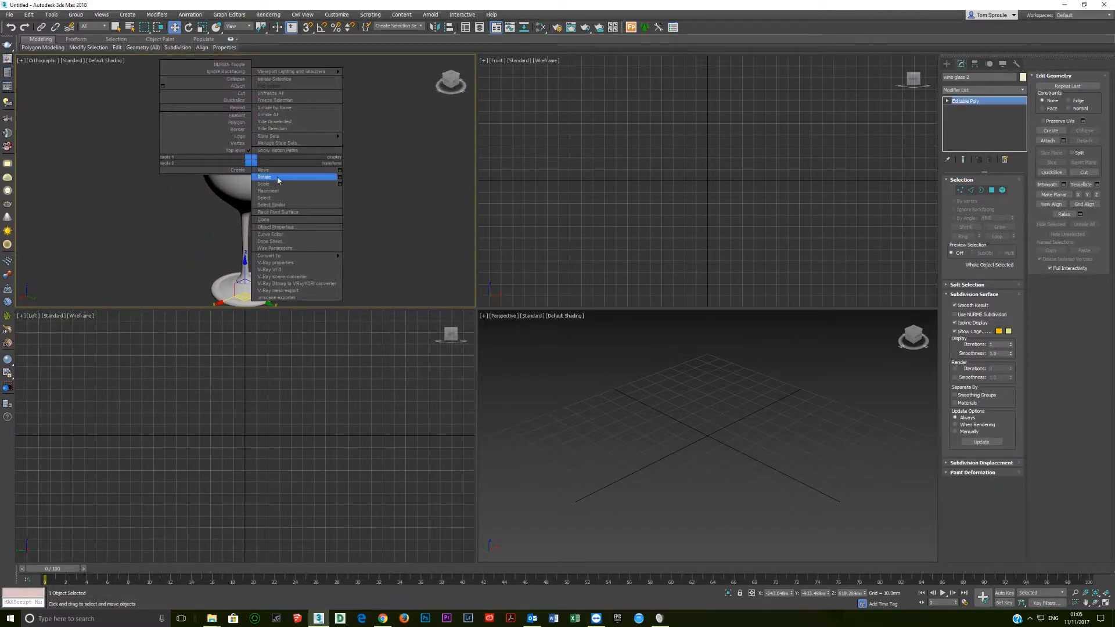
left_click(270, 227)
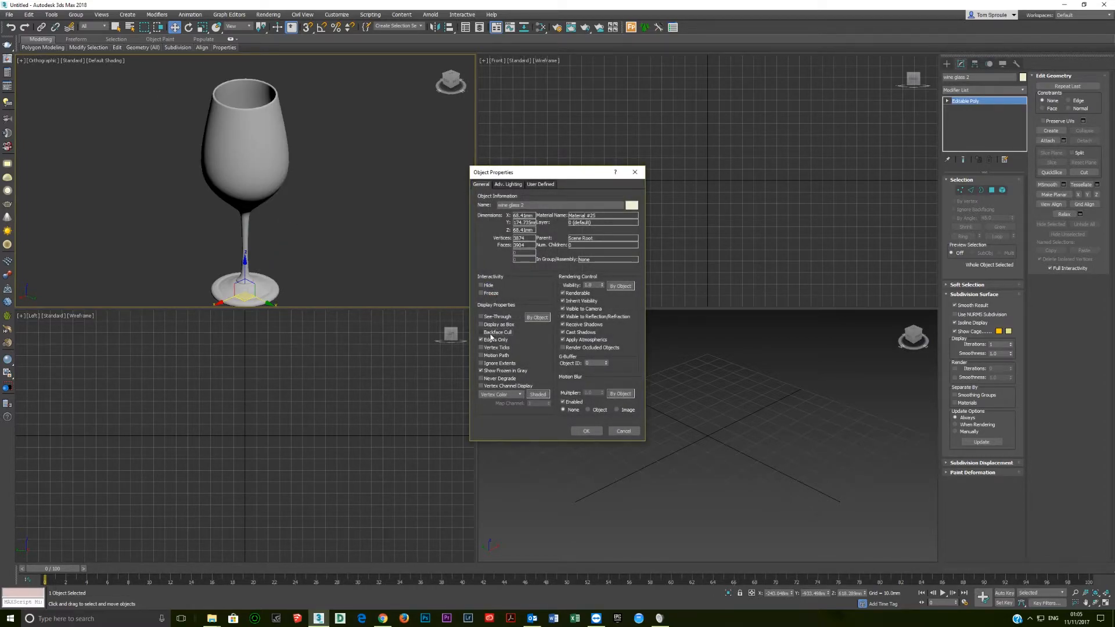
left_click(593, 434)
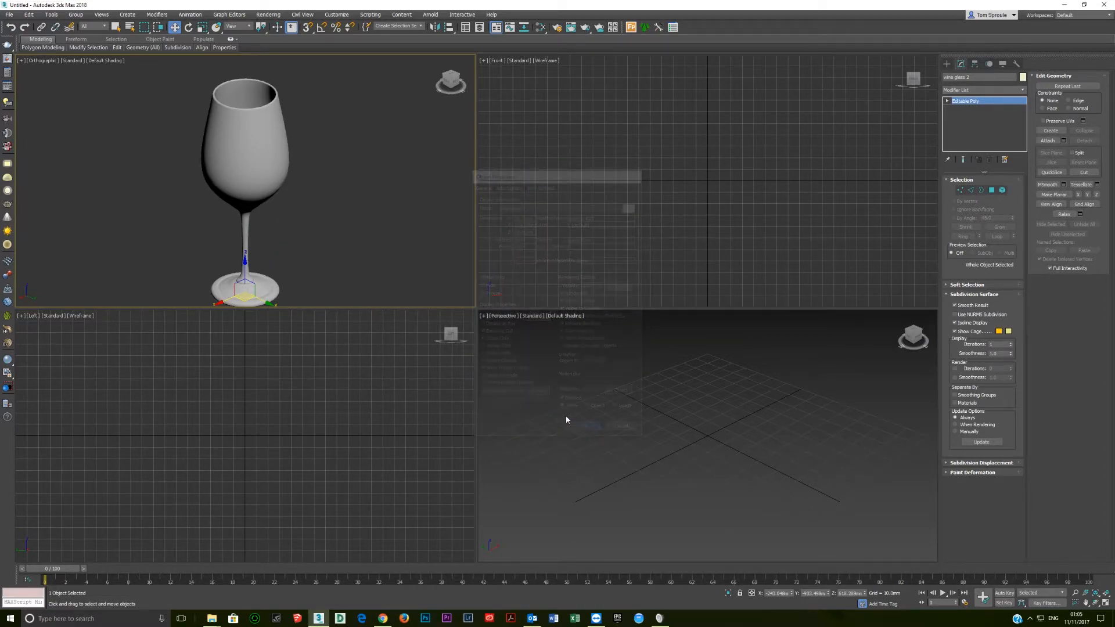
right_click(249, 192)
left_click(264, 259)
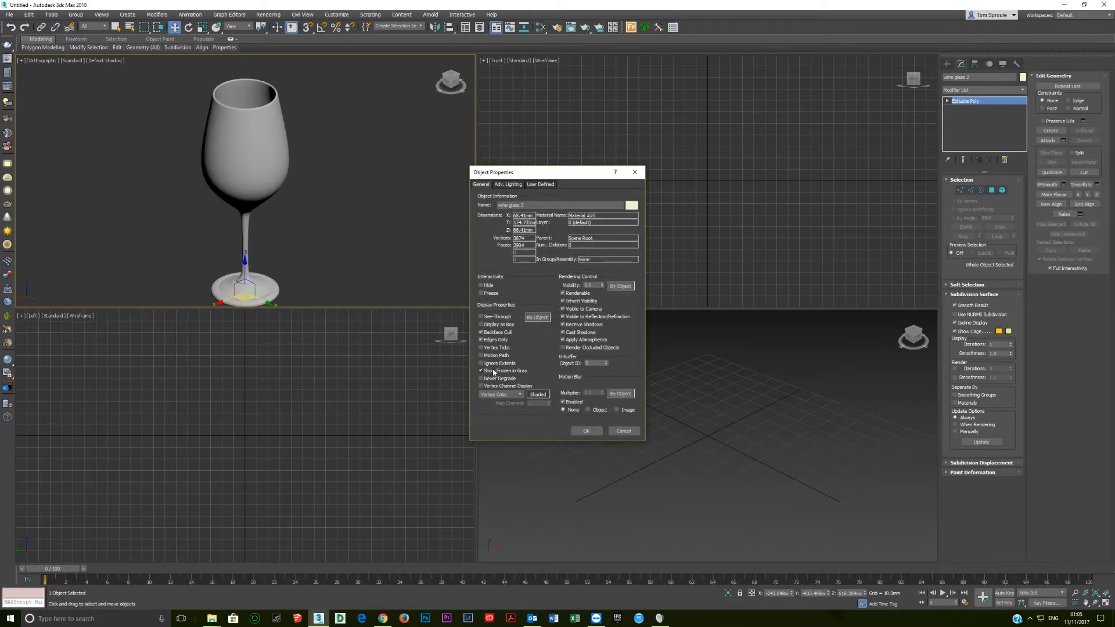
left_click(634, 171)
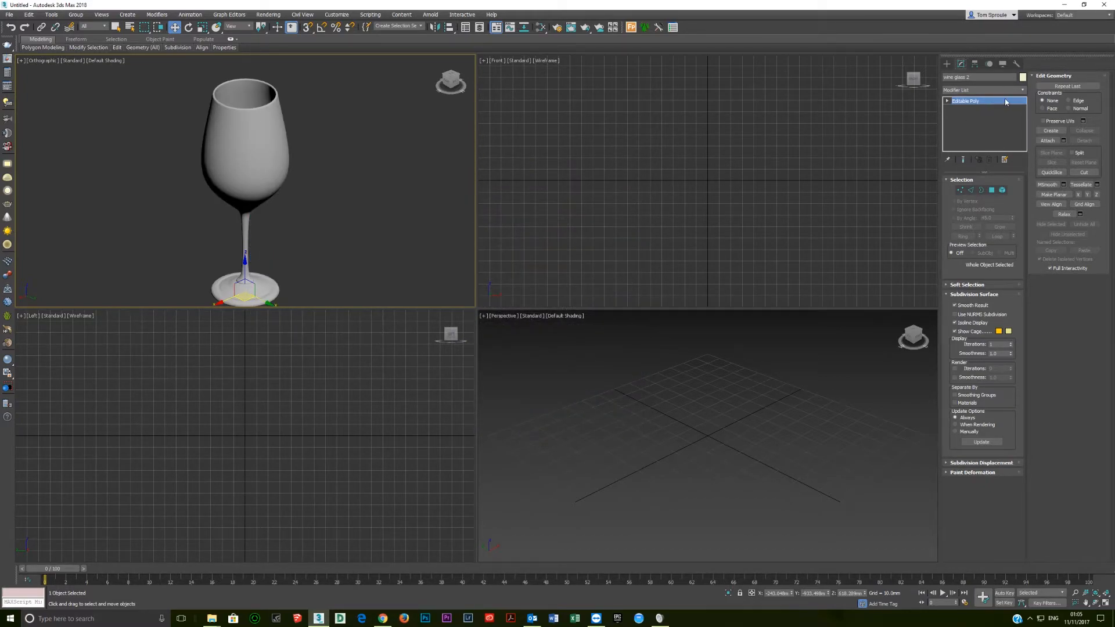
Add a Normal modifier with Flip Normals to the wine glass and look at it from the side.
left_click(1022, 92)
key("n")
key("n")
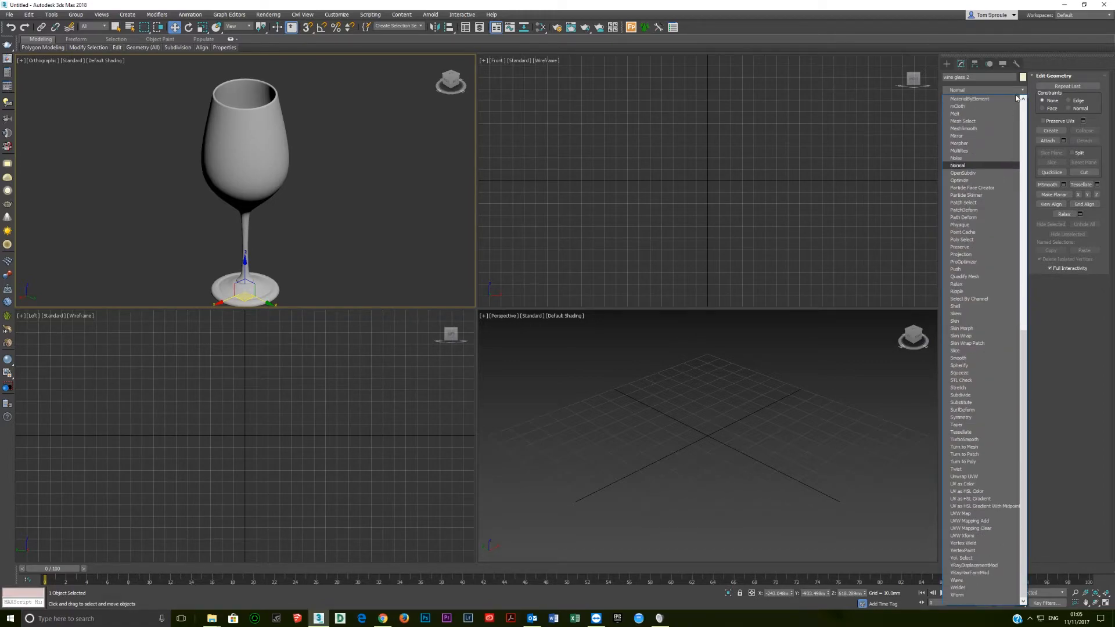
key("Return")
mouse_move(169, 195)
middle_mouse_down("alt")
mouse_move(174, 232)
mouse_move(174, 192)
middle_mouse_up("alt")
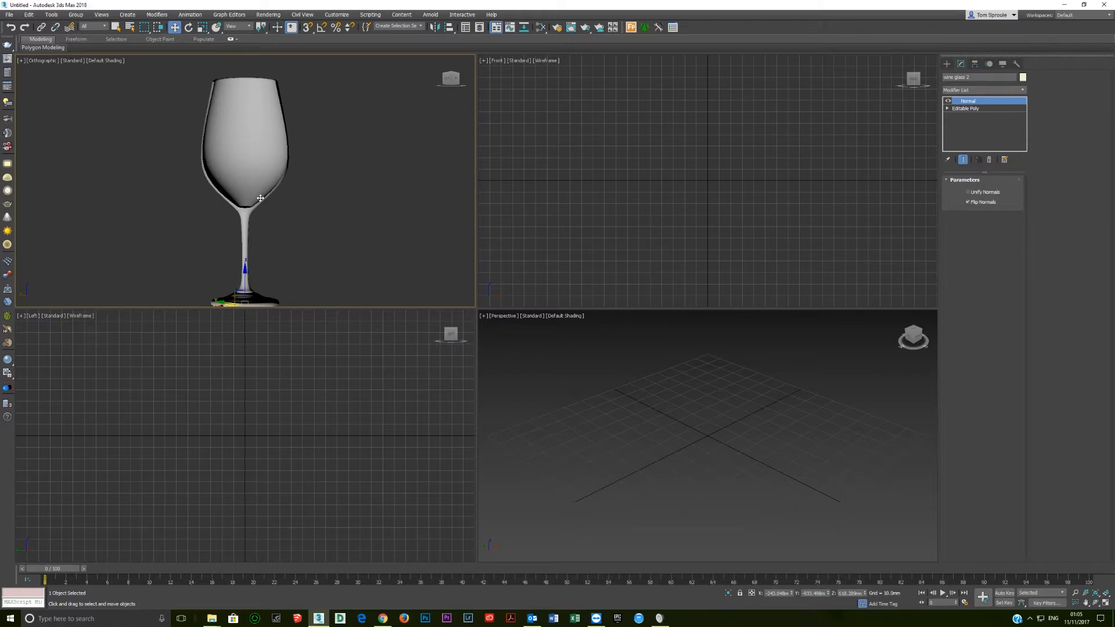
Turn off Backface Cull for the wine glass with flipped normals and examine its shading from several angles.
right_click(259, 206)
left_click(320, 270)
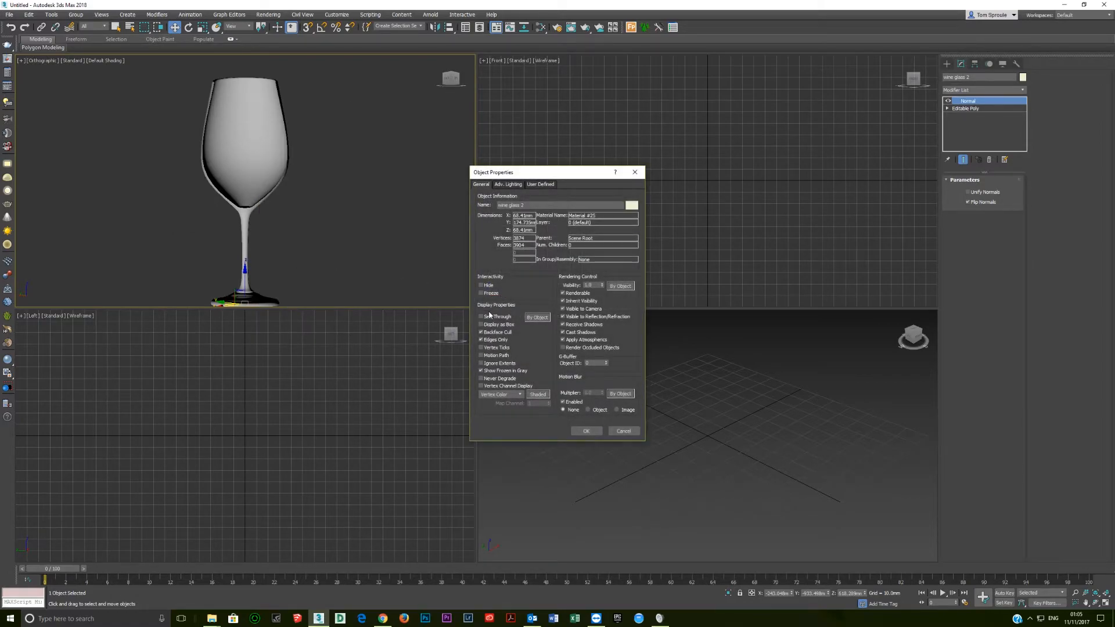
left_click(587, 431)
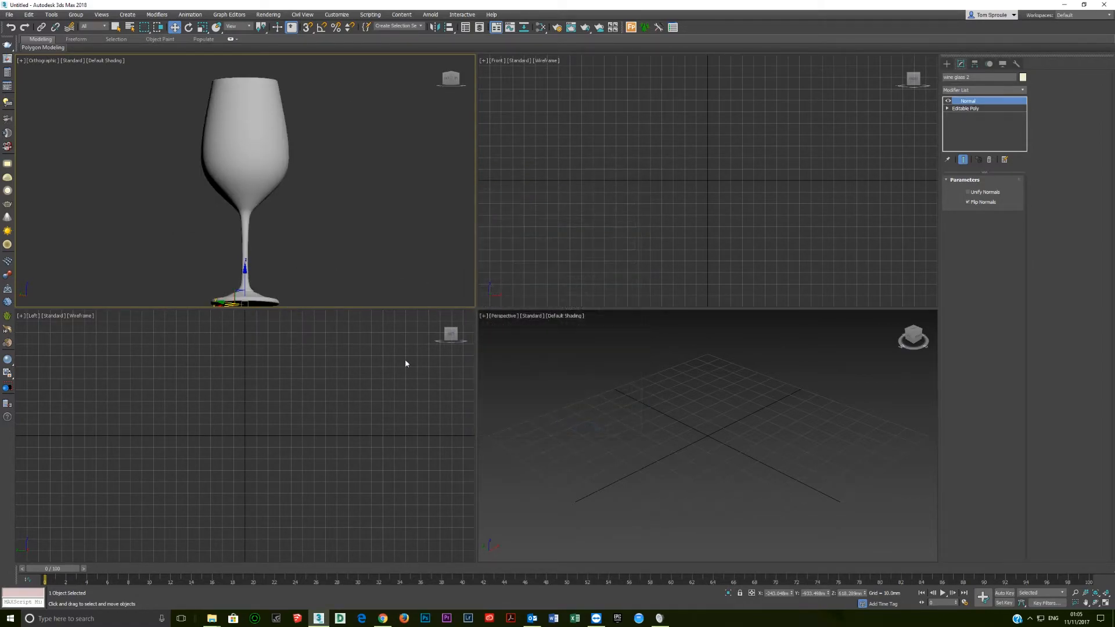
middle_click_drag(281, 229, 257, 220, "alt")
middle_click_drag(257, 164, 284, 230, "alt")
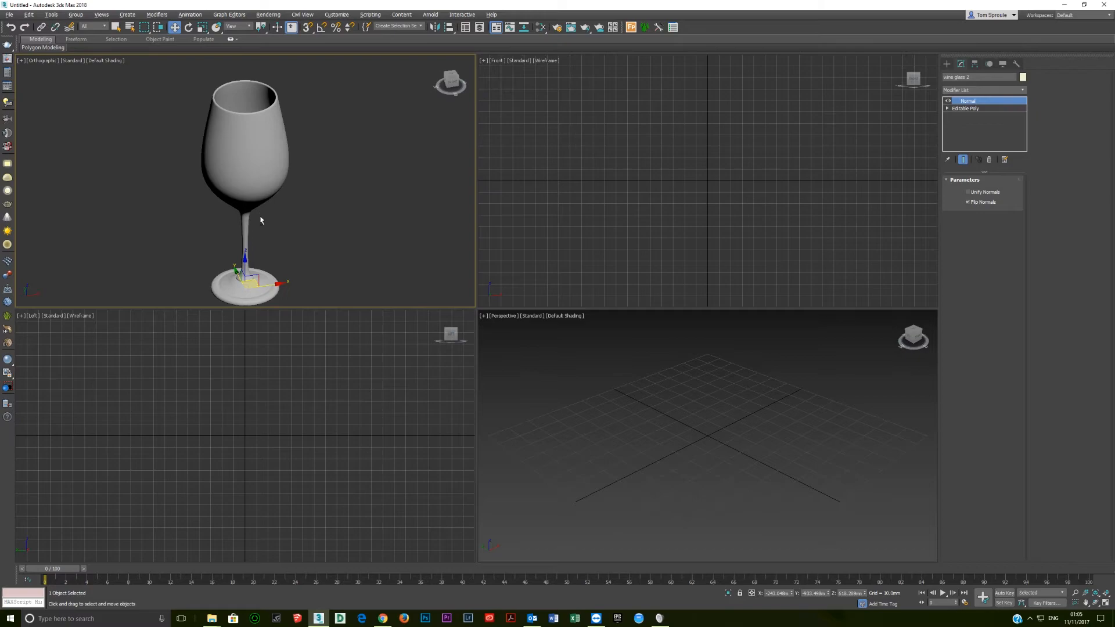
scroll(239, 282, "up", 6)
scroll(239, 284, "down", 7)
Turn Backface Cull back on for the wine glass with flipped normals.
middle_click_drag(239, 263, 242, 224, "alt")
right_click(242, 227)
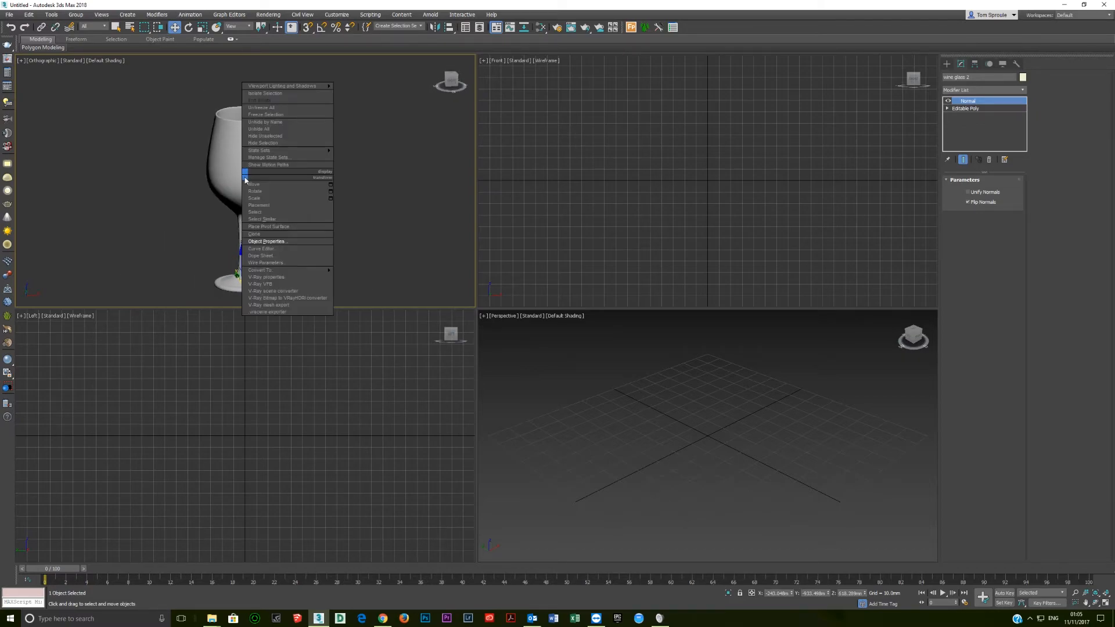
left_click(283, 246)
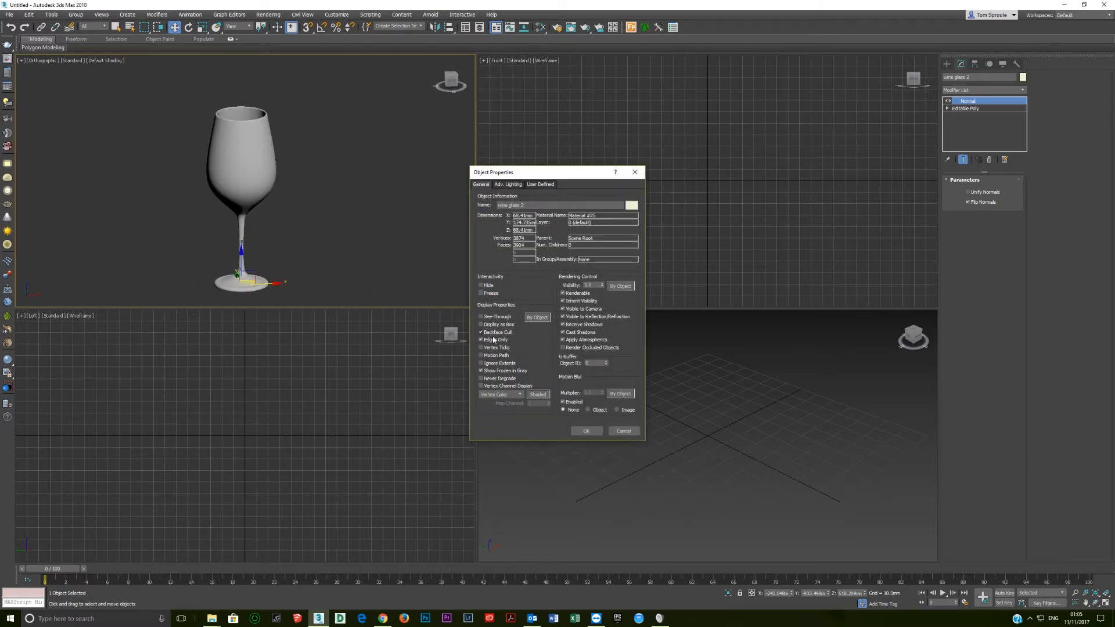
left_click(586, 430)
scroll(252, 196, "up", 2)
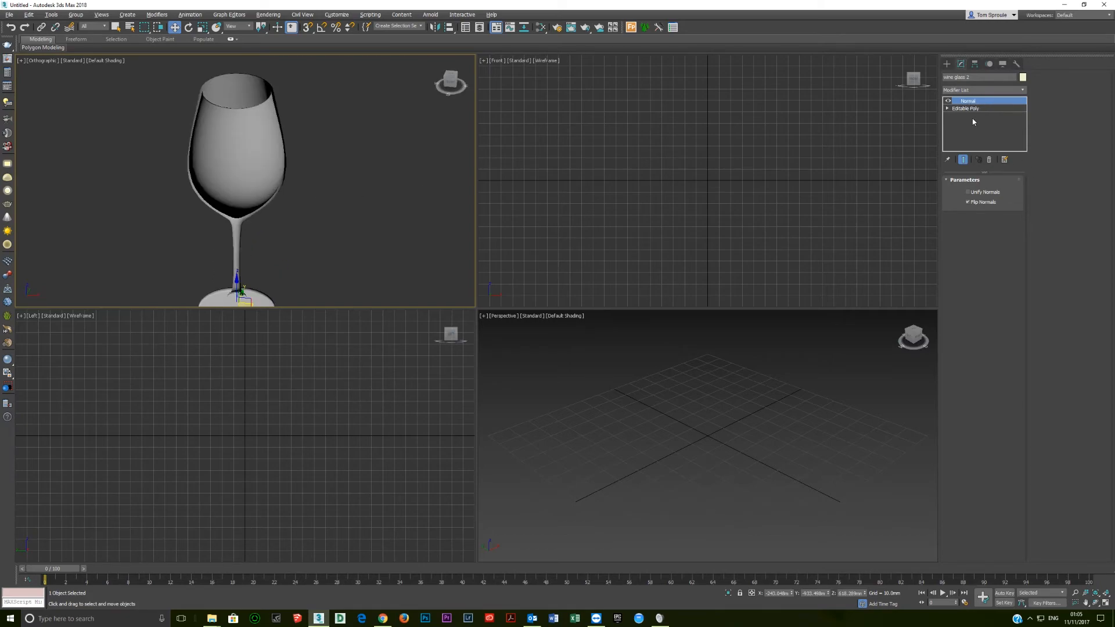
Remove the Normal modifier from the wine glass and check its outer surface from several angles.
middle_click_drag(329, 204, 265, 168, "alt")
left_click(989, 159)
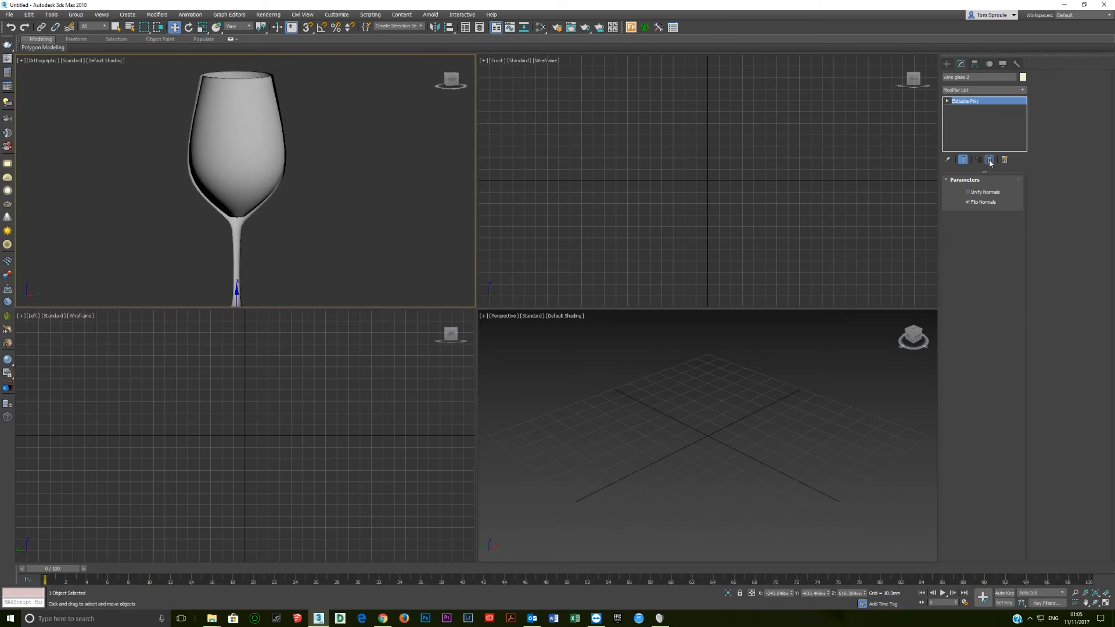
scroll(436, 194, "up", 2)
scroll(302, 213, "down", 3)
middle_click_drag(302, 214, 230, 185, "alt")
scroll(254, 182, "up", 3)
scroll(254, 180, "down", 4)
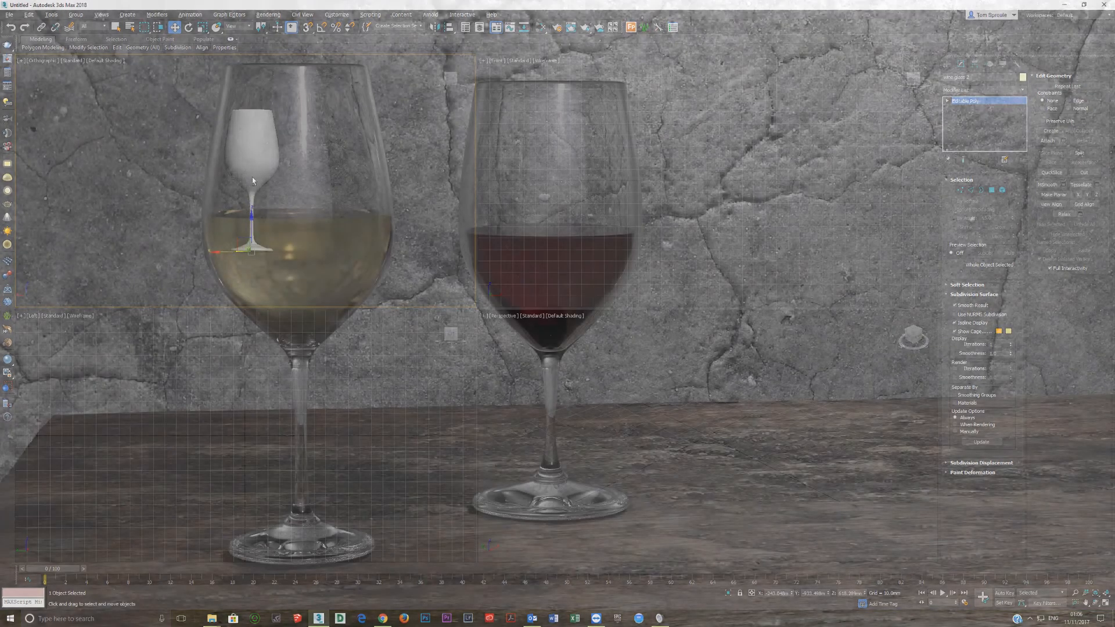